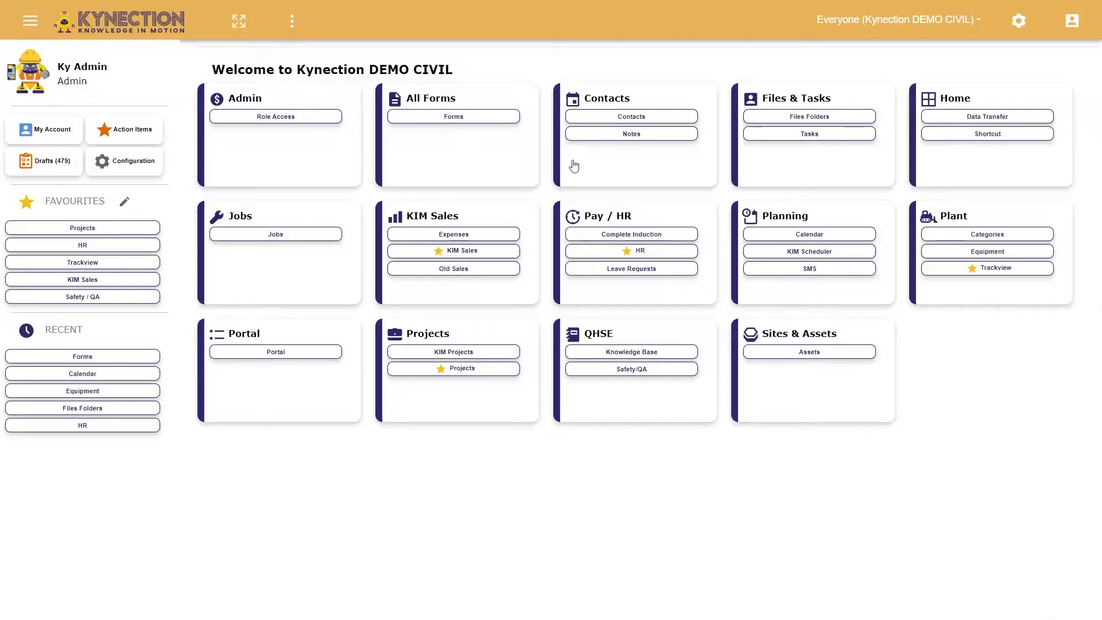
Open the Bid No Bid template from the list of form templates
left_click(468, 117)
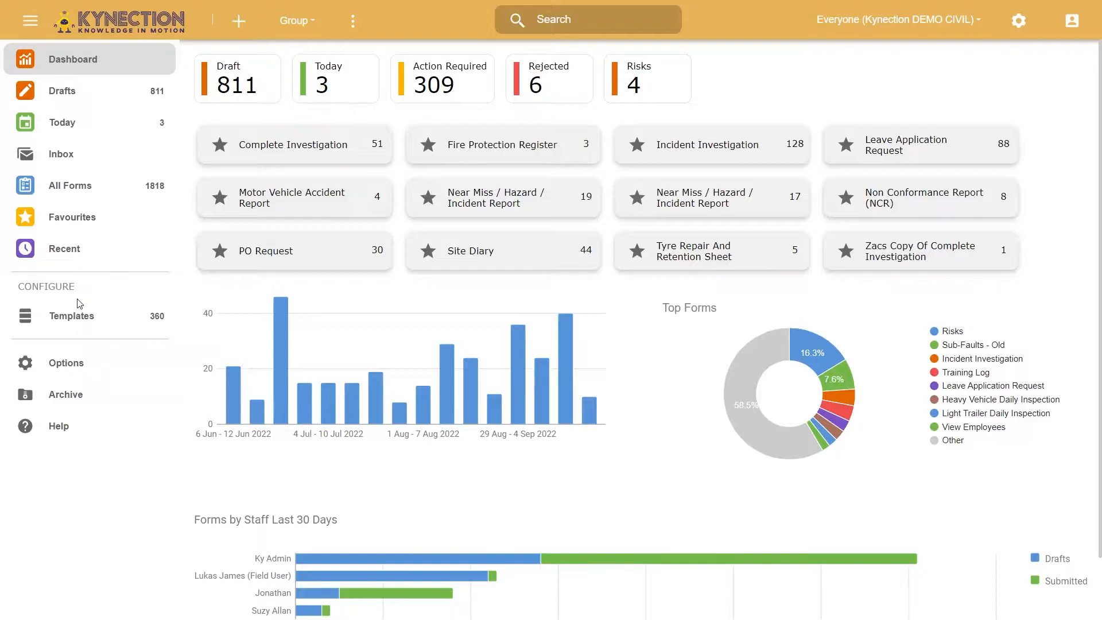
left_click(30, 315)
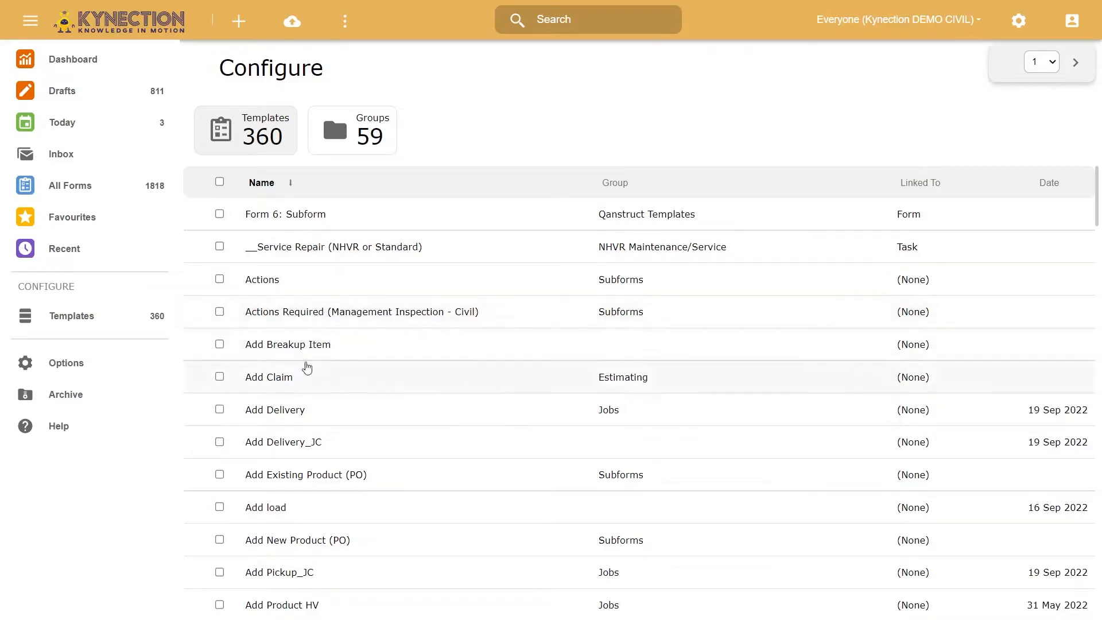
scroll(356, 428, "down", 8)
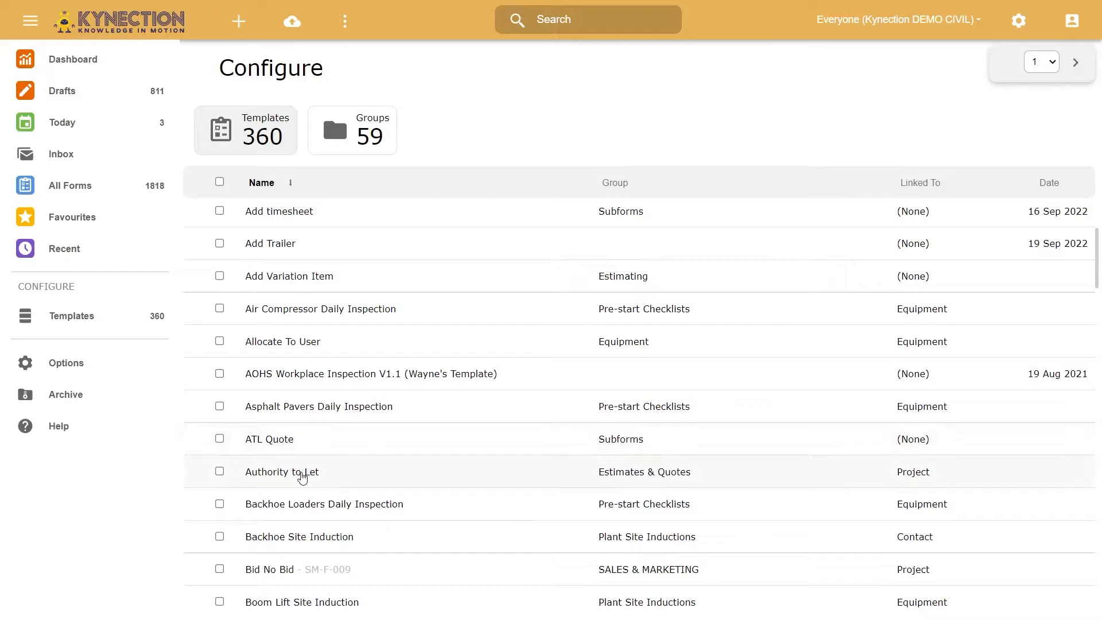
scroll(303, 543, "down", 3)
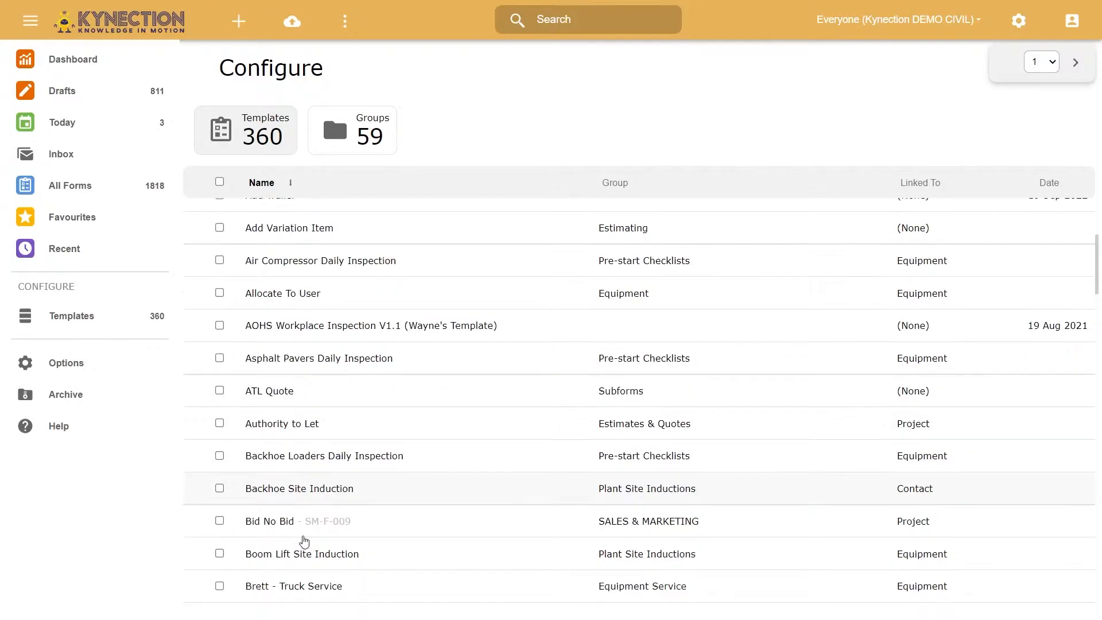
left_click(321, 466)
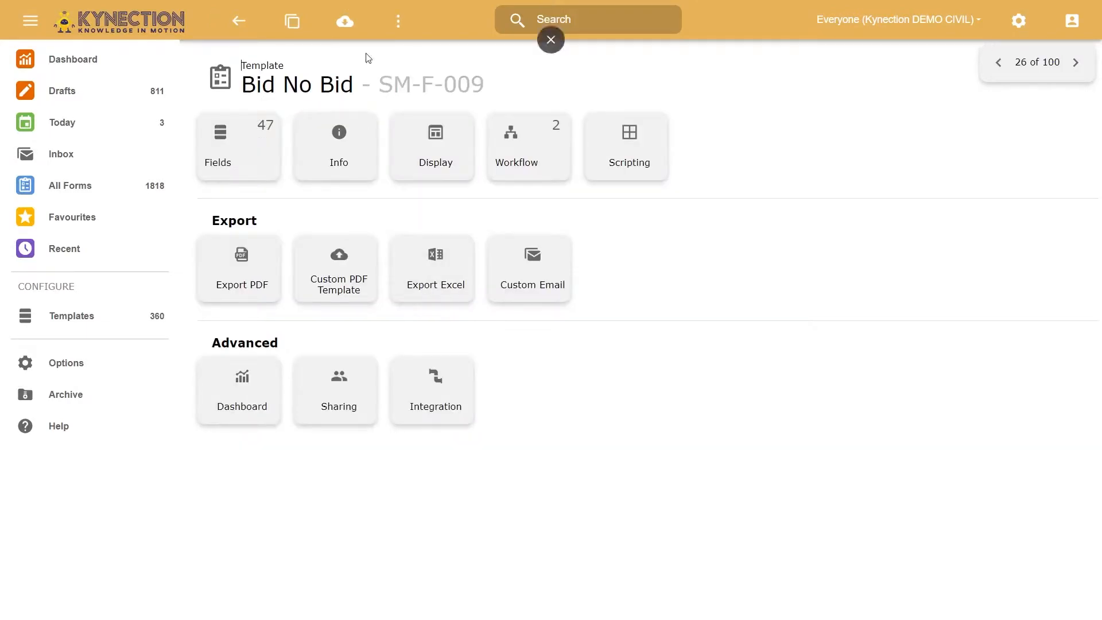
Duplicate the Bid No Bid template as "Bid No Bid v2" and return to the template list
left_click(290, 26)
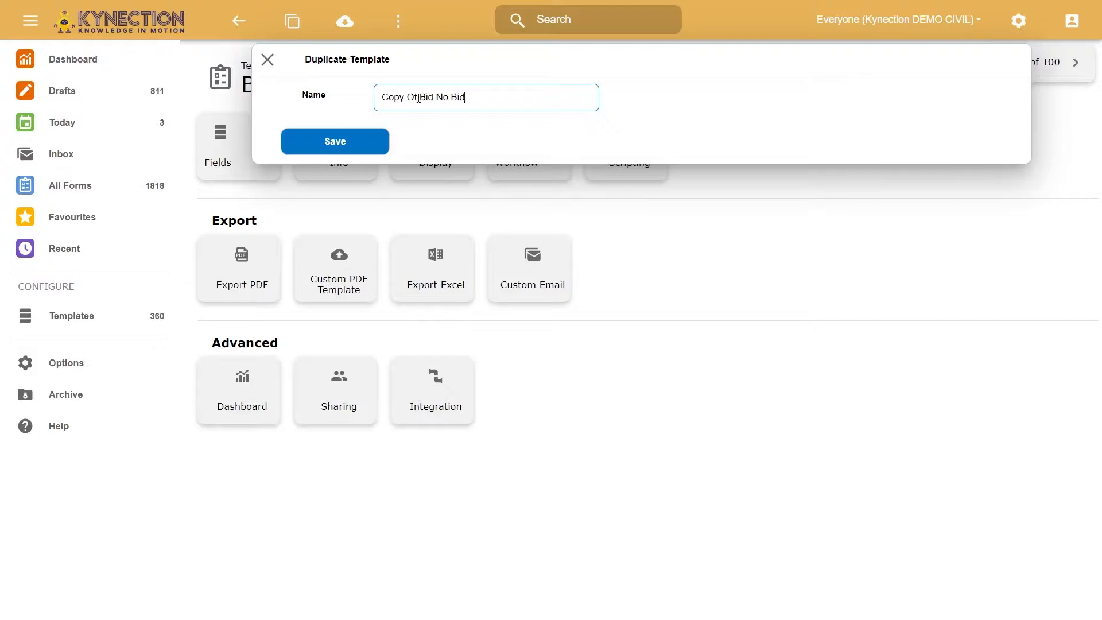
left_click_drag(418, 96, 378, 95)
key("BackSpace")
type("v2")
left_click(362, 148)
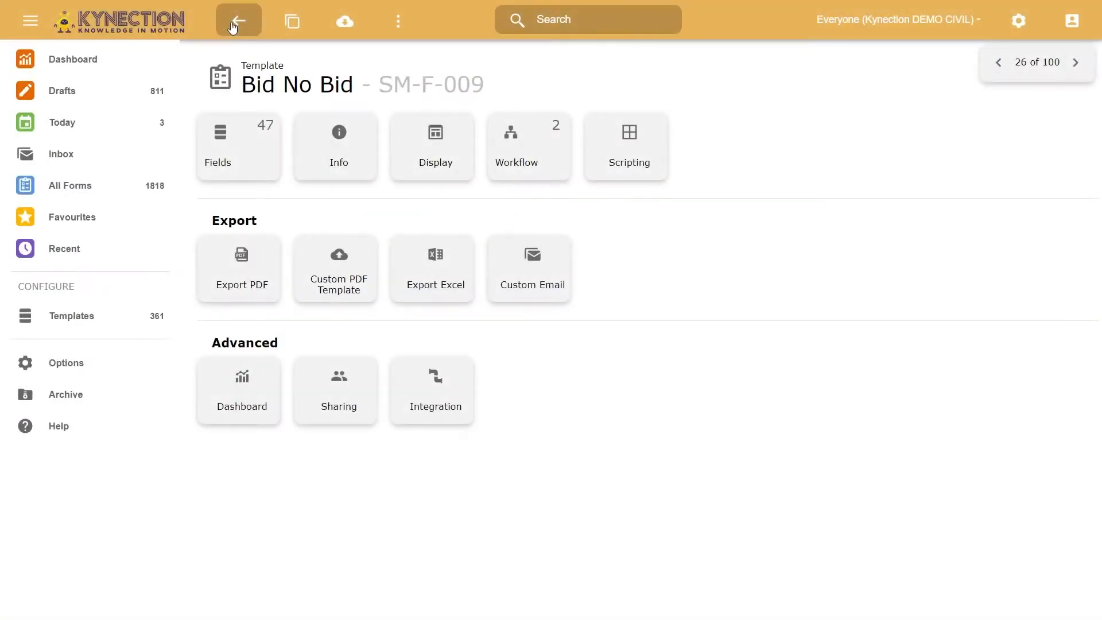
left_click(233, 24)
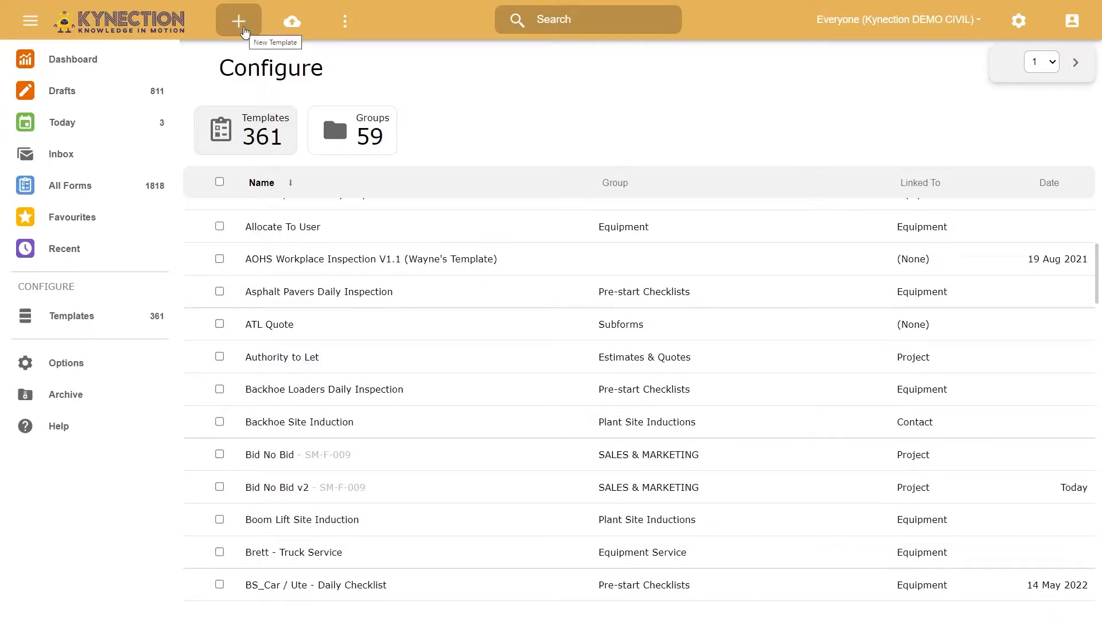
Create a new form template named "Test Template"
left_click(244, 31)
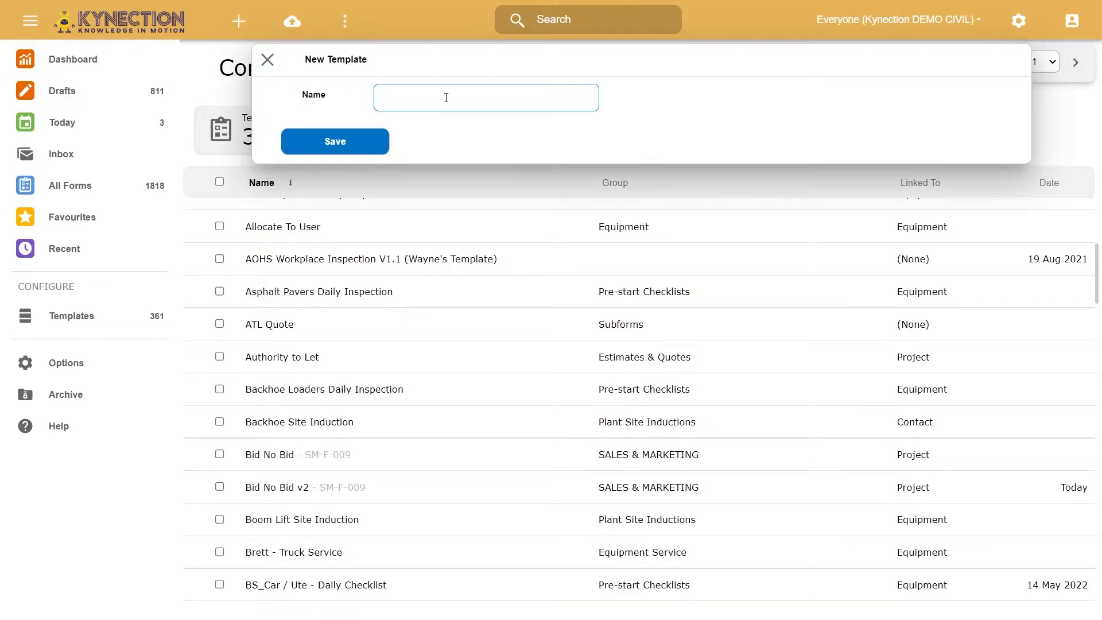
type("Tes")
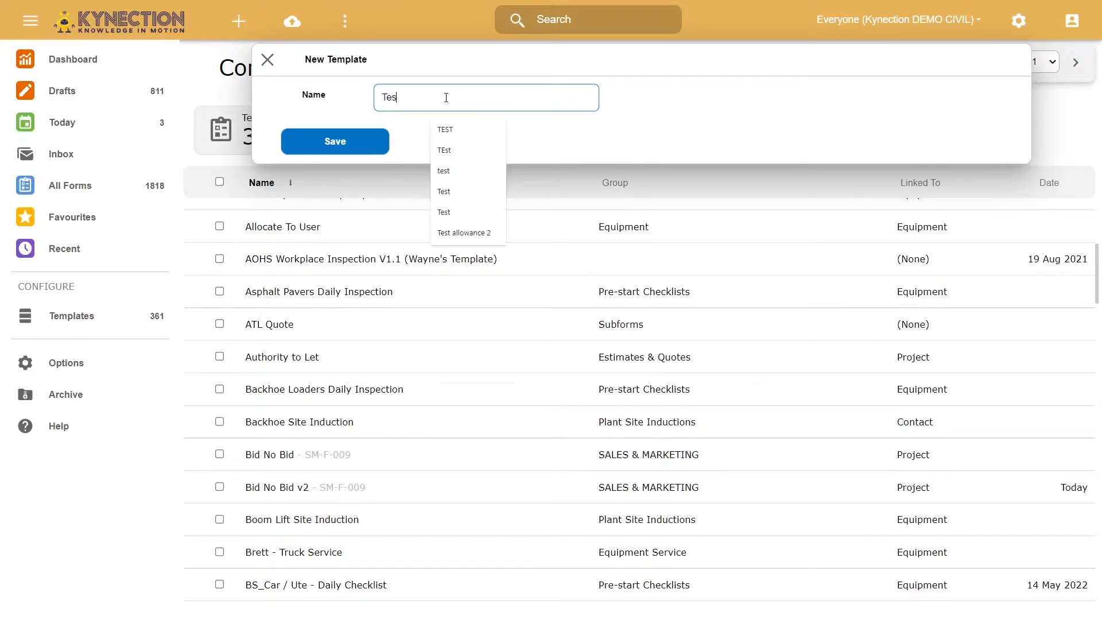
type("t Temp")
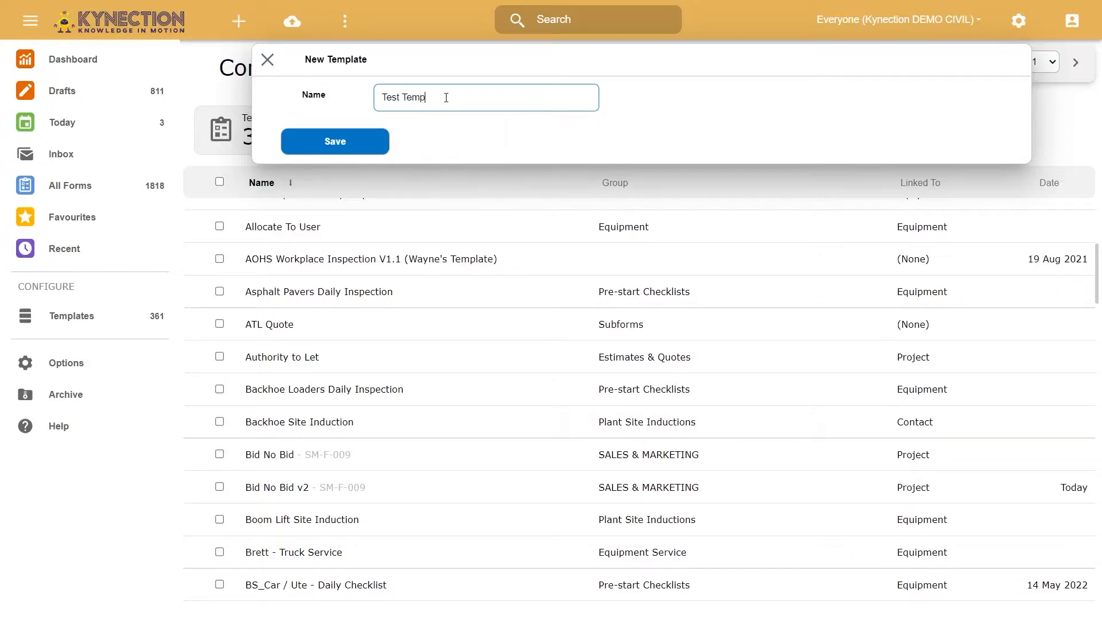
type("lates")
key("BackSpace")
left_click(356, 149)
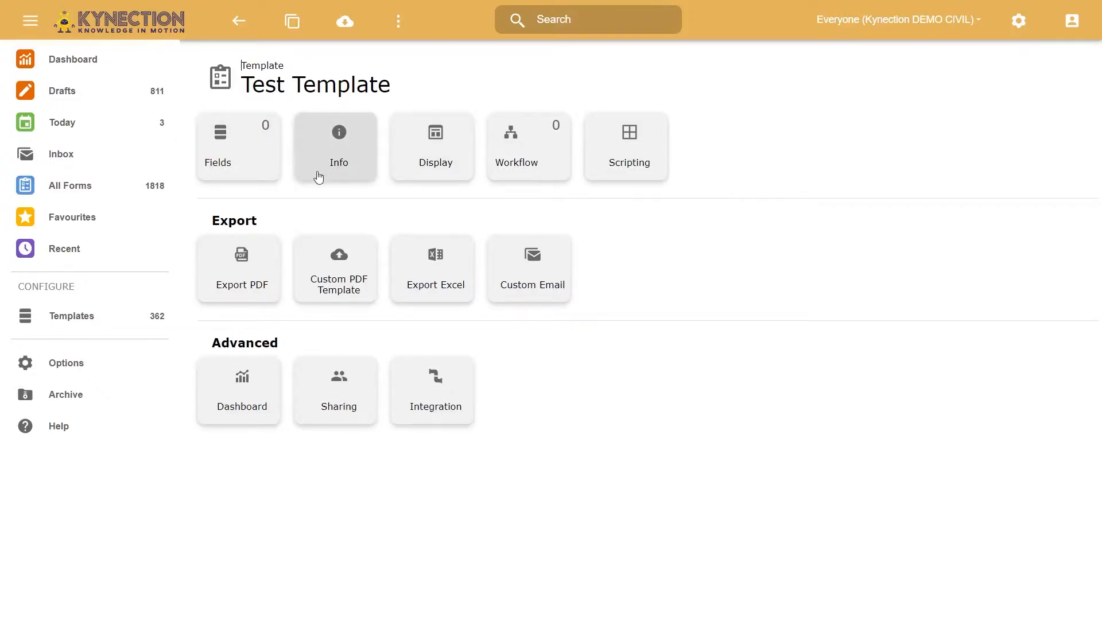
Add a Yes - No question field to Test Template and label it "Question 1"
left_click(278, 172)
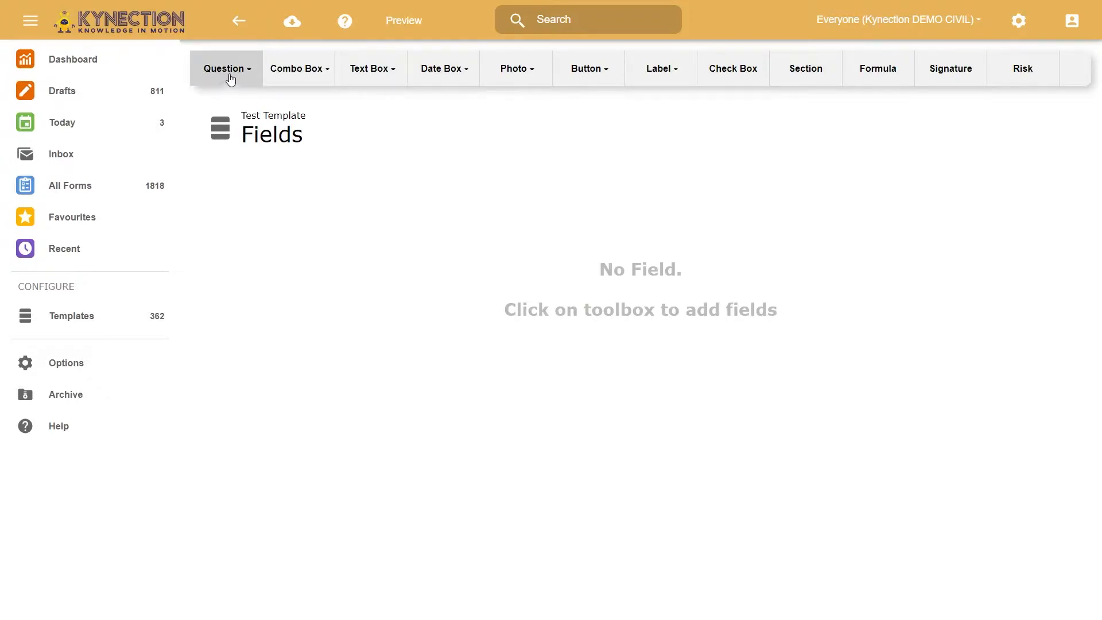
left_click(230, 77)
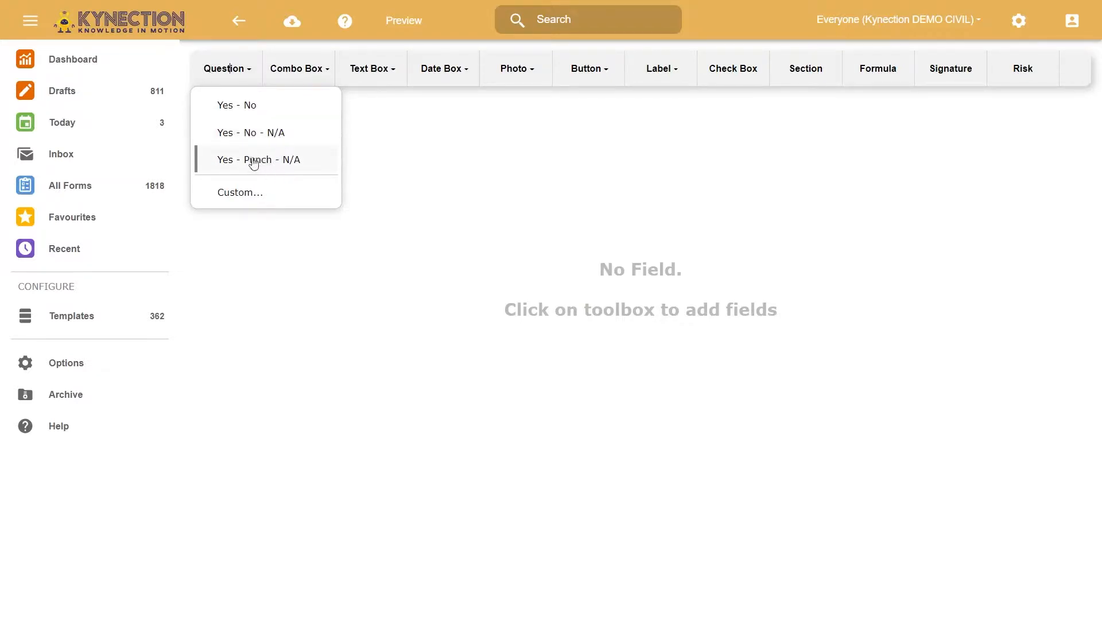
left_click(264, 105)
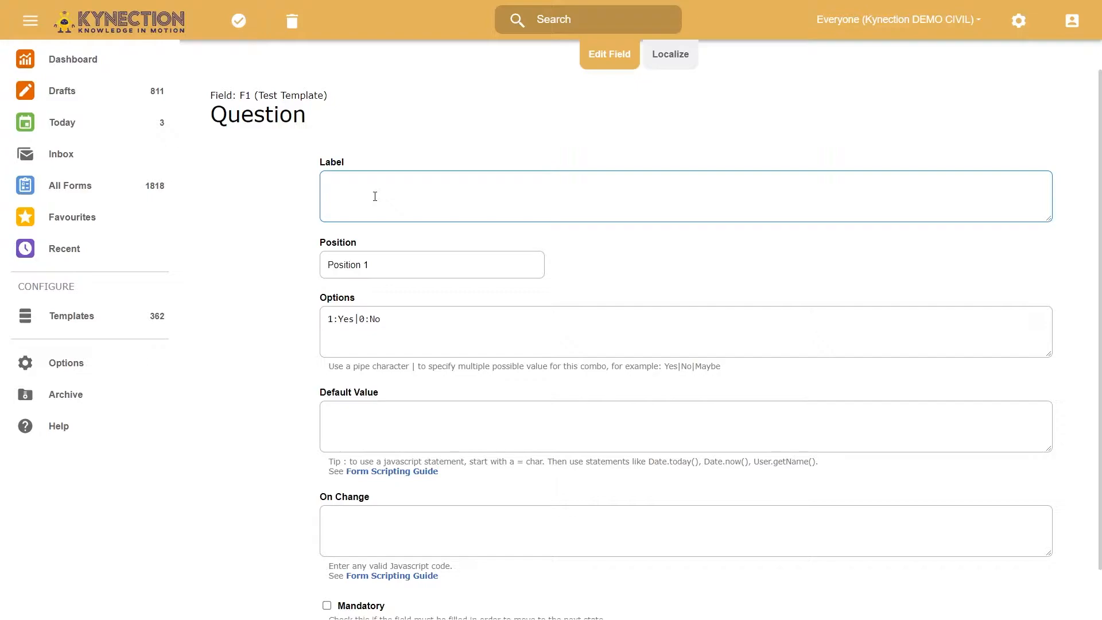
type("Question ")
type("2")
Change the question's options to 1:OK|0:Fault Detected and save the field
left_click(400, 313)
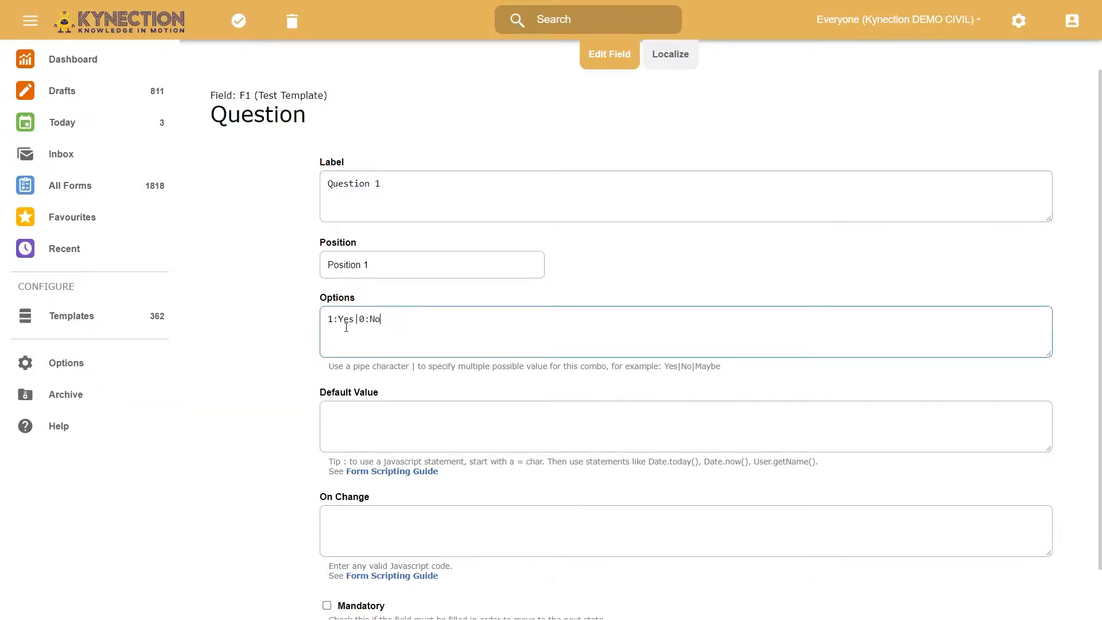
type("|")
key("BackSpace")
key("BackSpace")
key("BackSpace")
type("Fault |Detected")
left_click_drag(354, 320, 339, 319)
type("OK|")
left_click(239, 20)
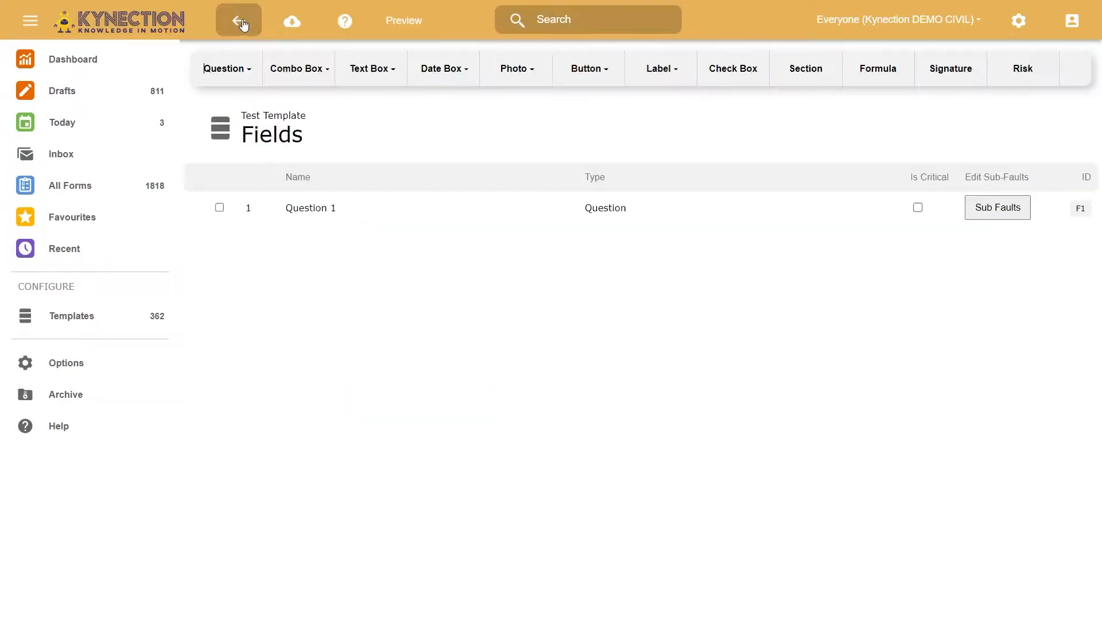
Preview Test Template, try the OK and Fault Detected answers on Question 1, and leave the preview
left_click(405, 22)
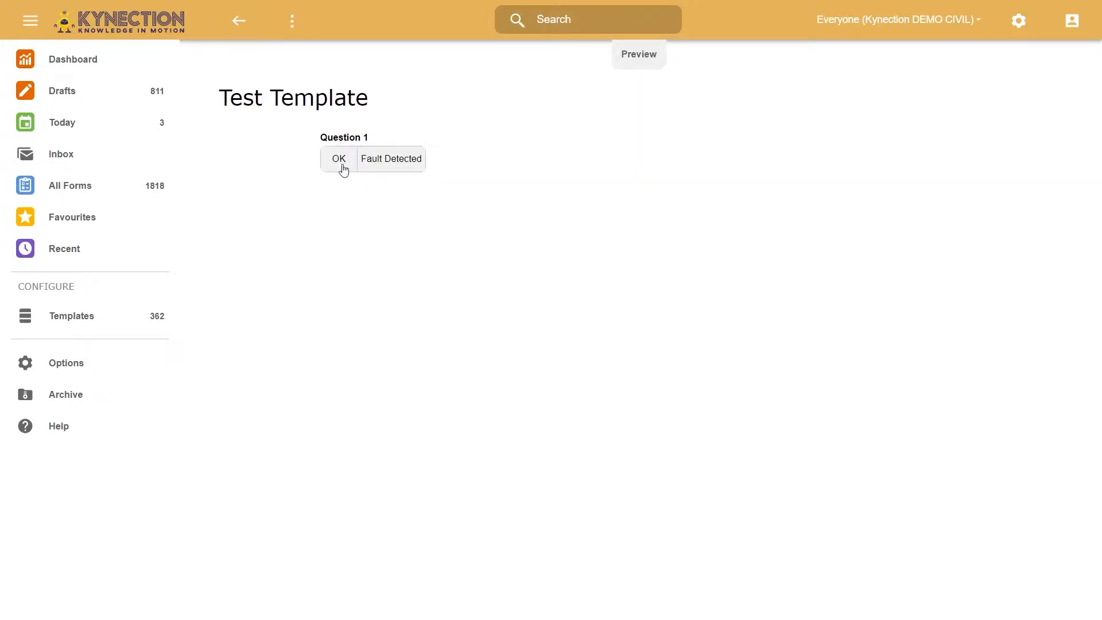
left_click(343, 170)
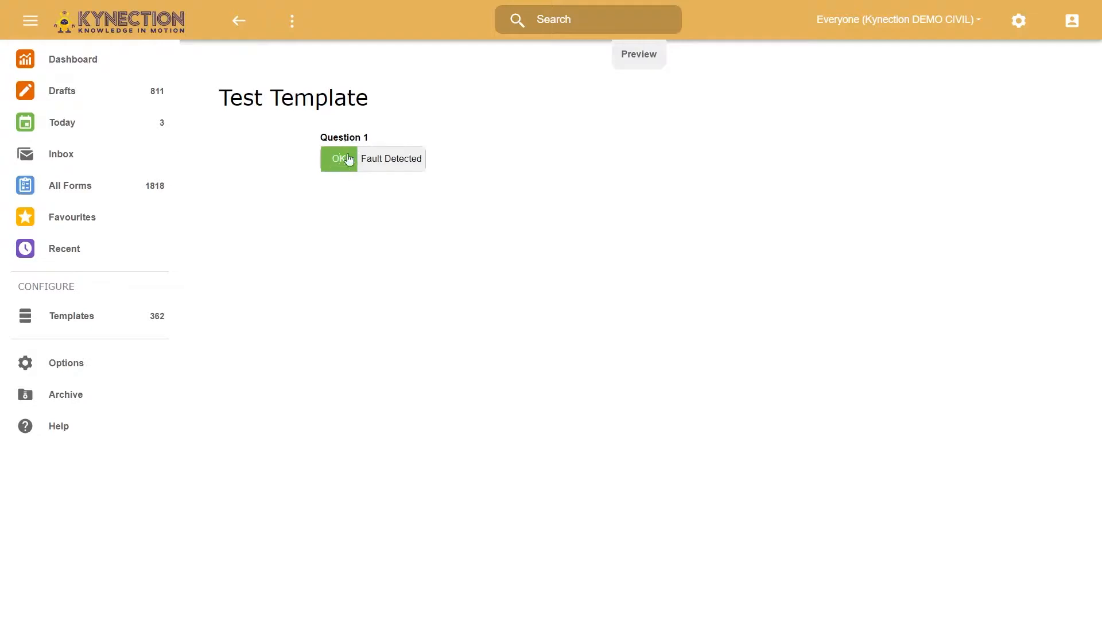
left_click(399, 162)
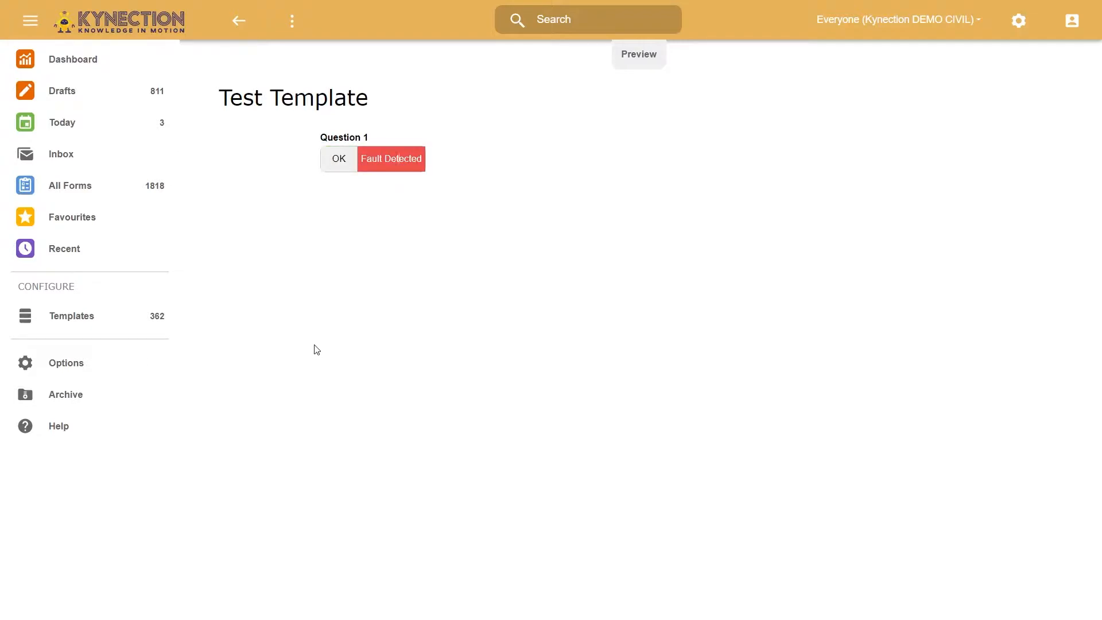
left_click(239, 23)
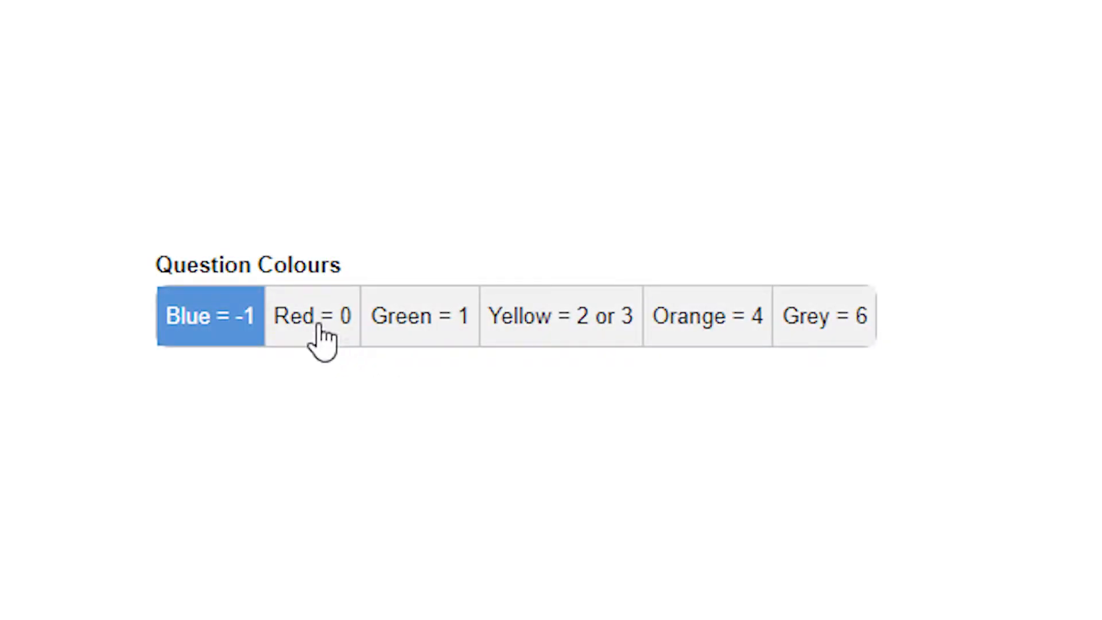
Select the red, green, yellow, orange and grey answers in turn to examine the question colour codes
left_click(315, 326)
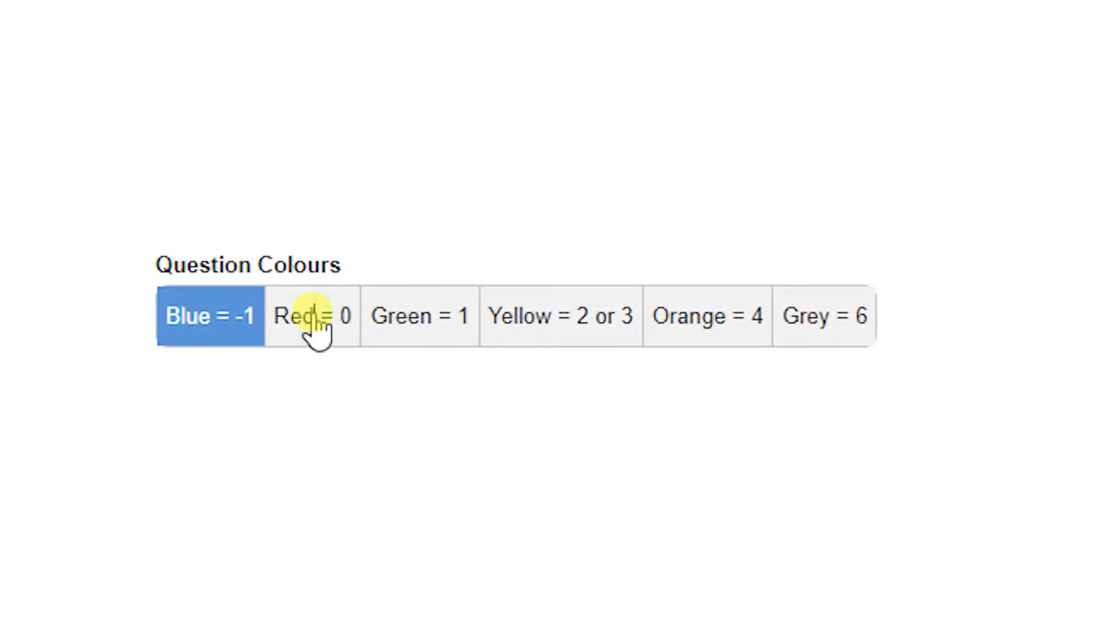
left_click(423, 325)
left_click(568, 322)
left_click(701, 326)
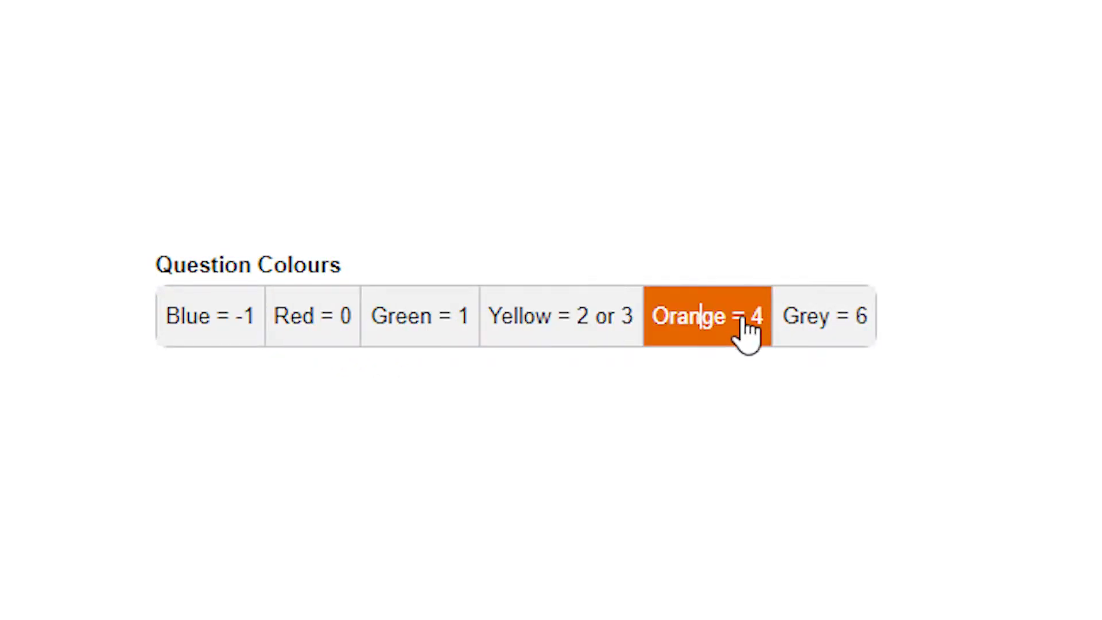
left_click(843, 326)
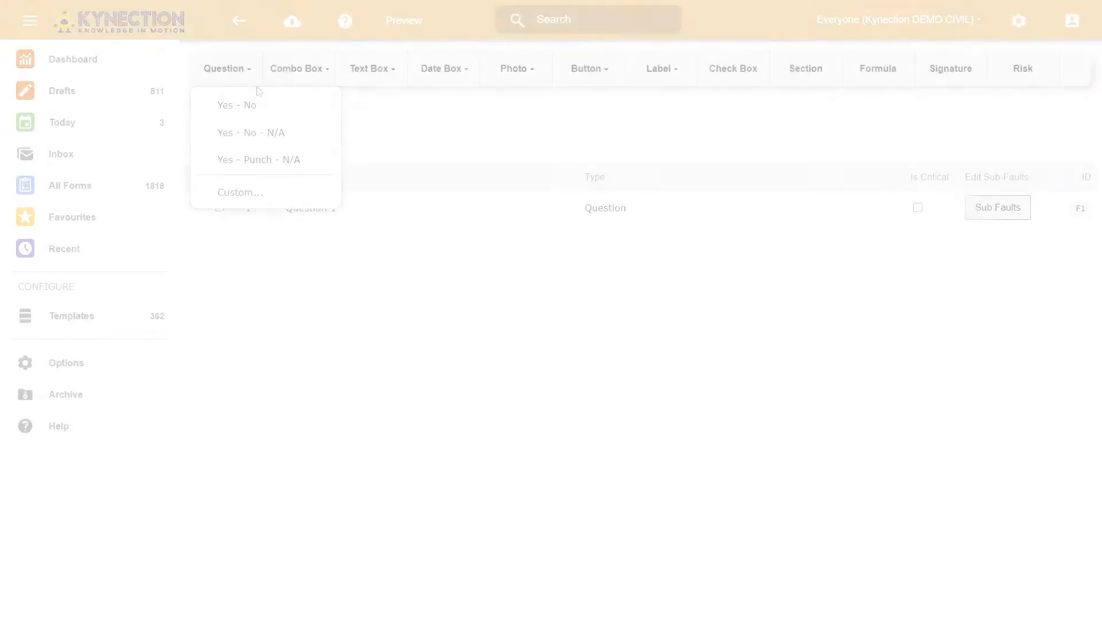
Try adding a Yes - Punch - N/A question field to the template, and delete it
left_click(267, 165)
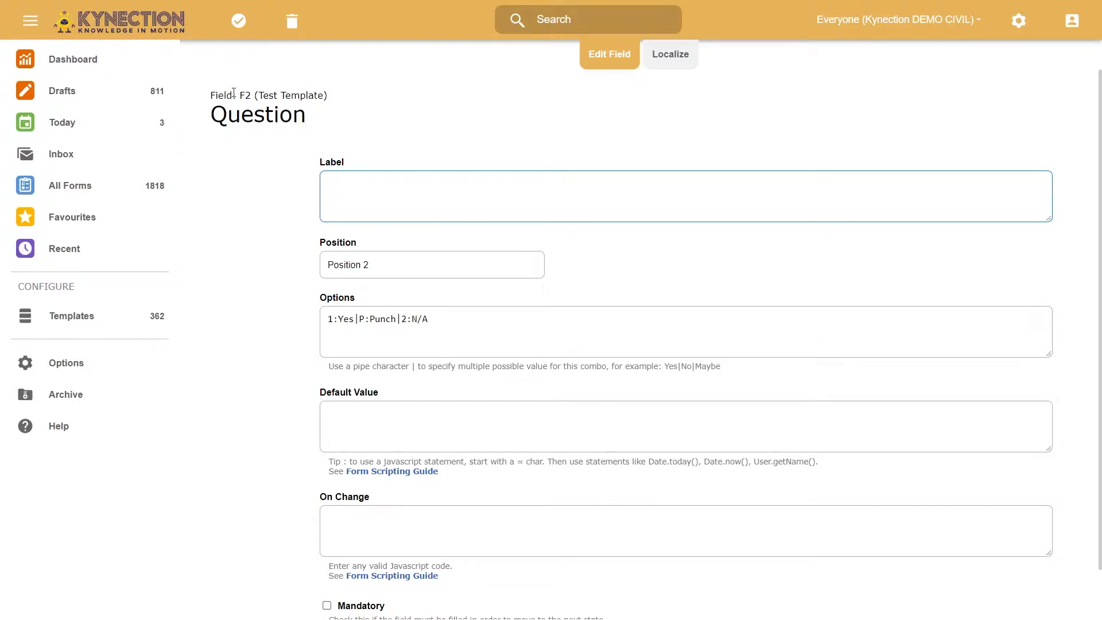
left_click(292, 22)
left_click(467, 237)
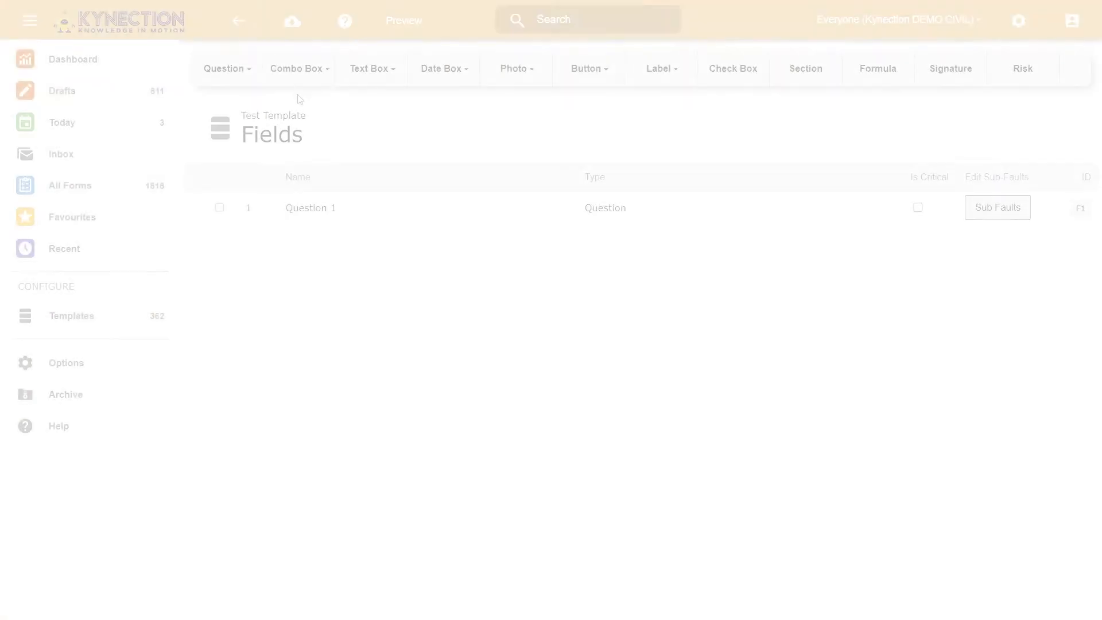
Add a Contact field limited to the Employees group, label it "Employee Name" and save it
left_click(302, 79)
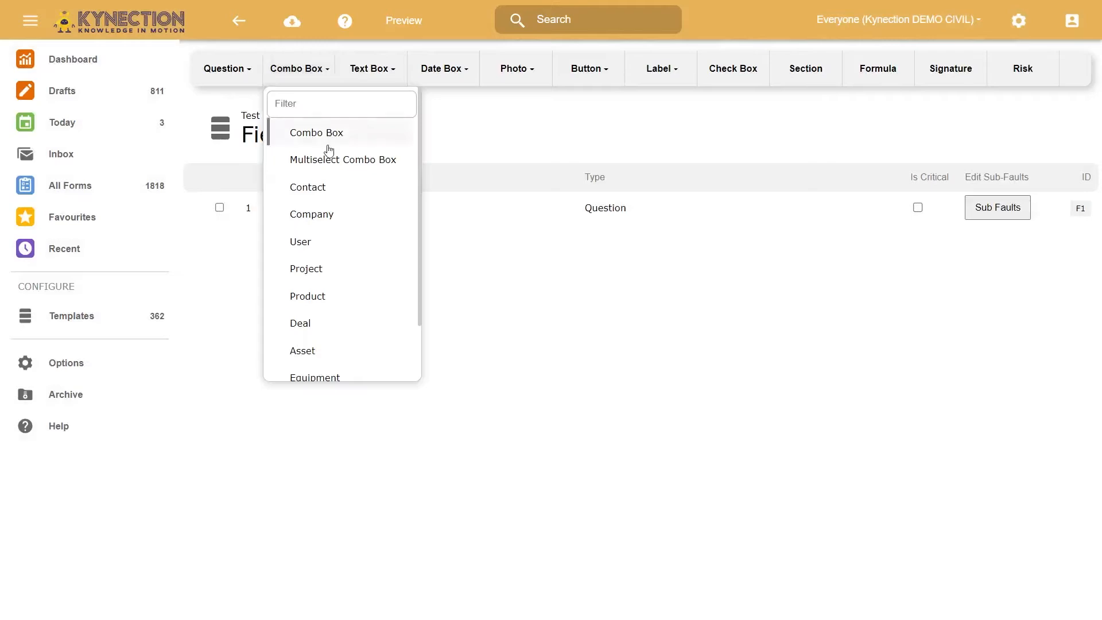
left_click(311, 199)
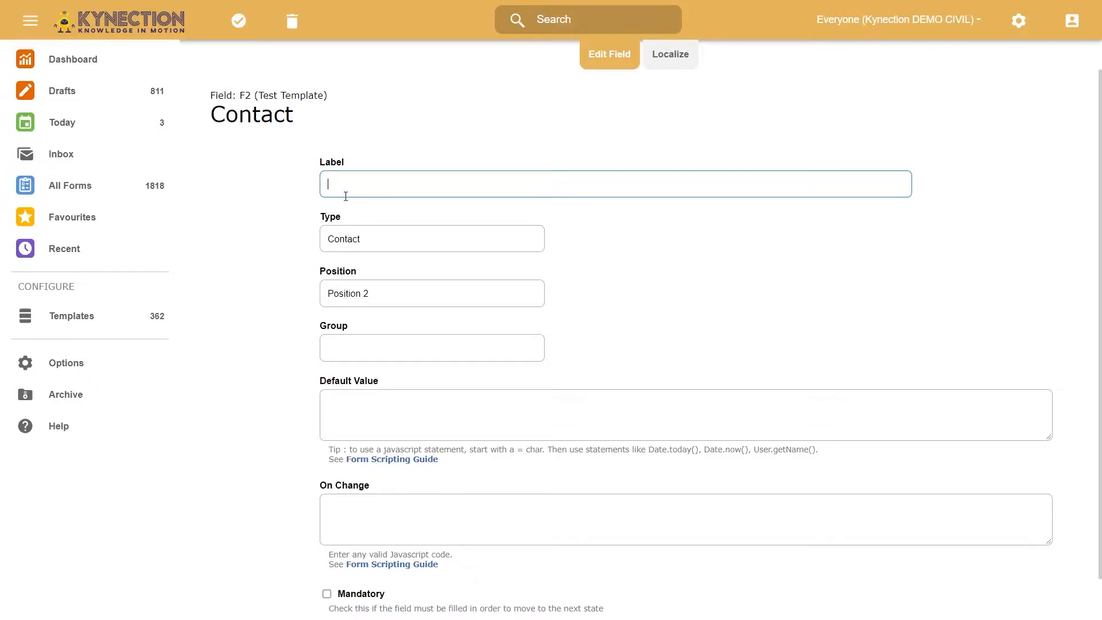
left_click(346, 357)
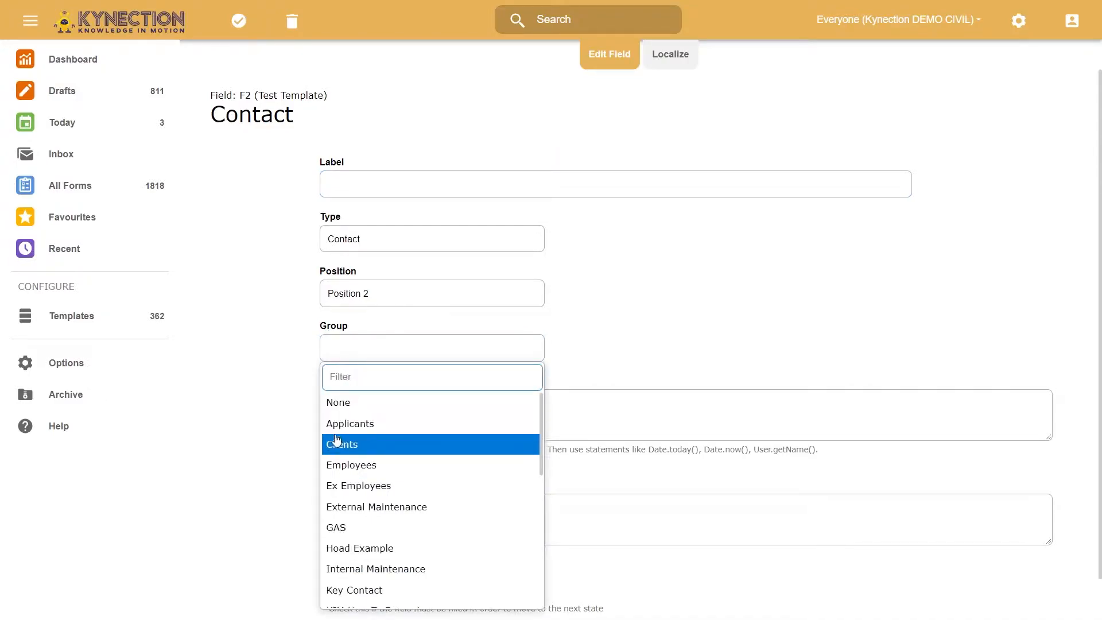
scroll(352, 558, "down", 5)
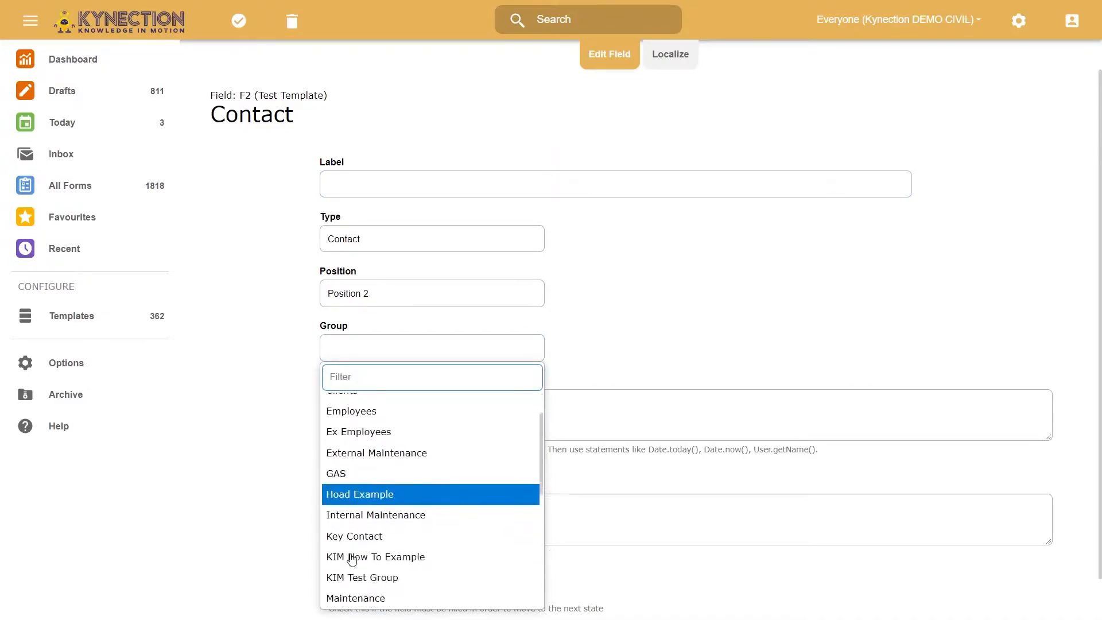
scroll(361, 535, "down", 1)
scroll(362, 538, "up", 6)
left_click(370, 464)
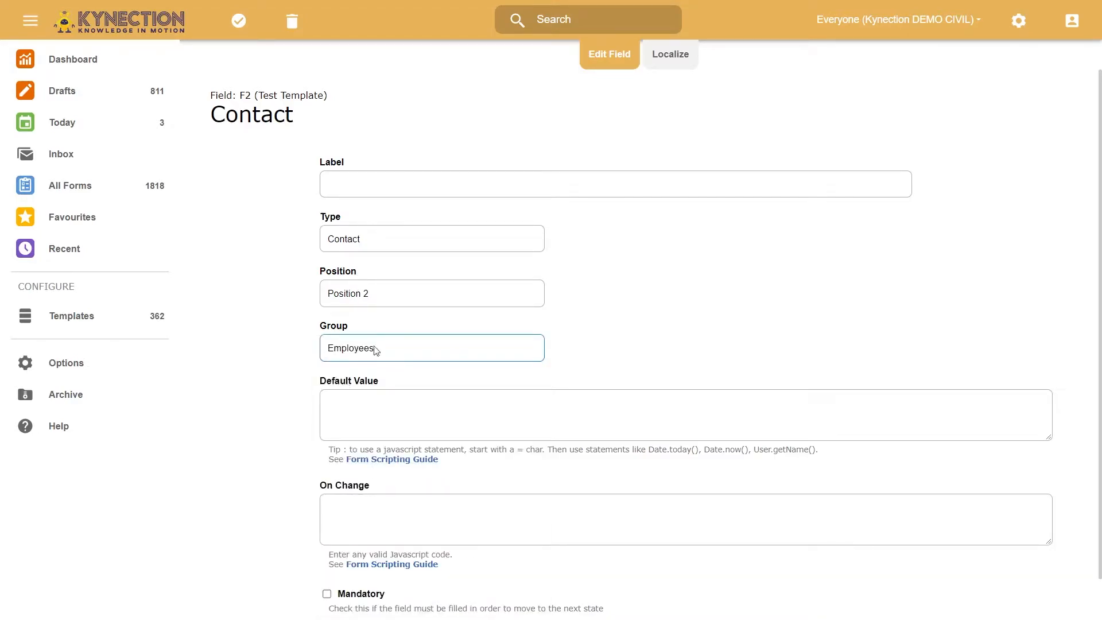
left_click(361, 174)
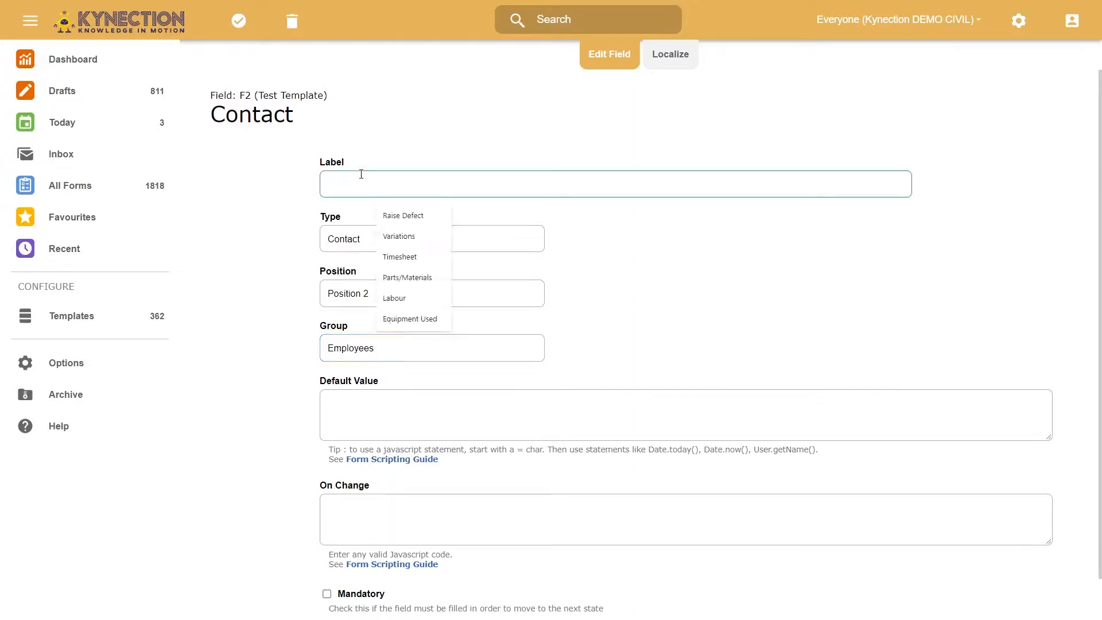
type("Employee Name")
left_click(238, 21)
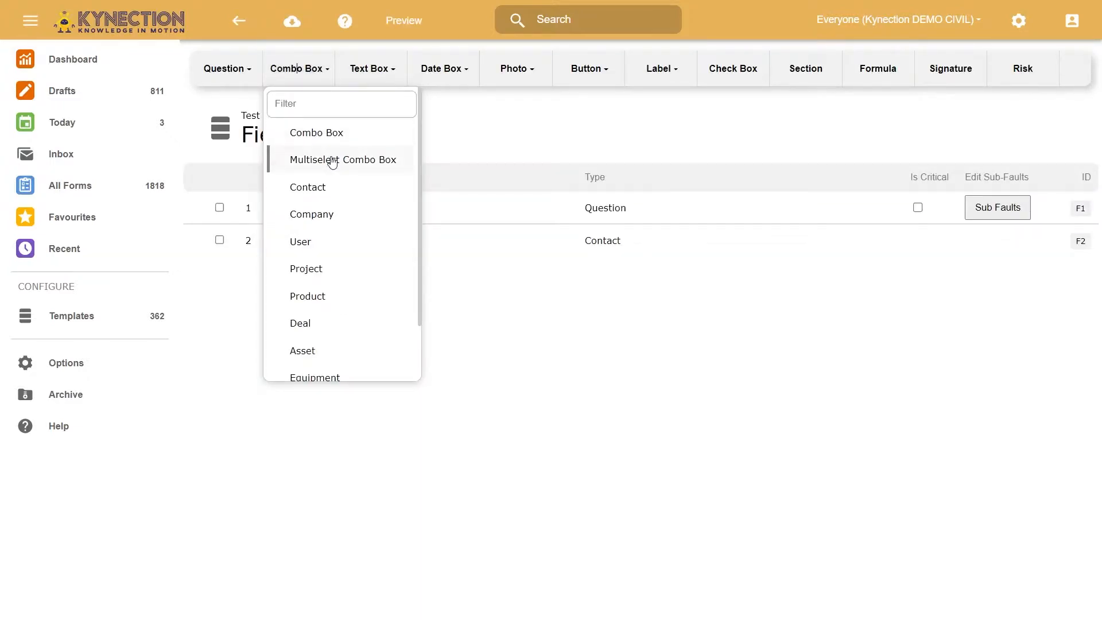
Add a Combo Box field labelled "List of Option" with the options A|B|C|D|E, and save it
left_click(325, 135)
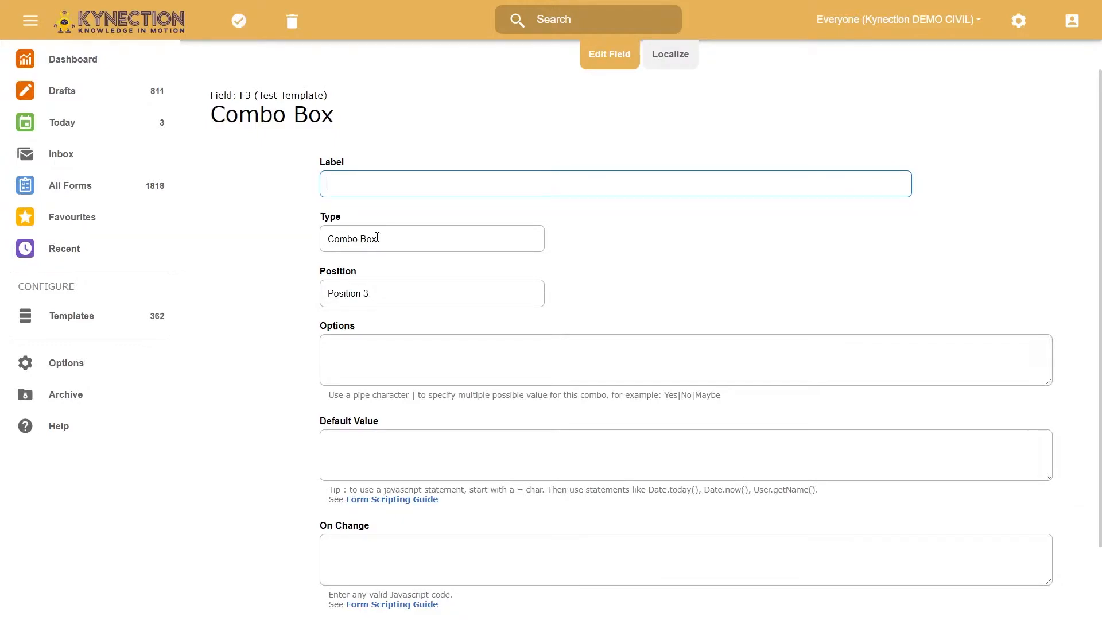
type("List of Option")
left_click(370, 373)
type("A|B|")
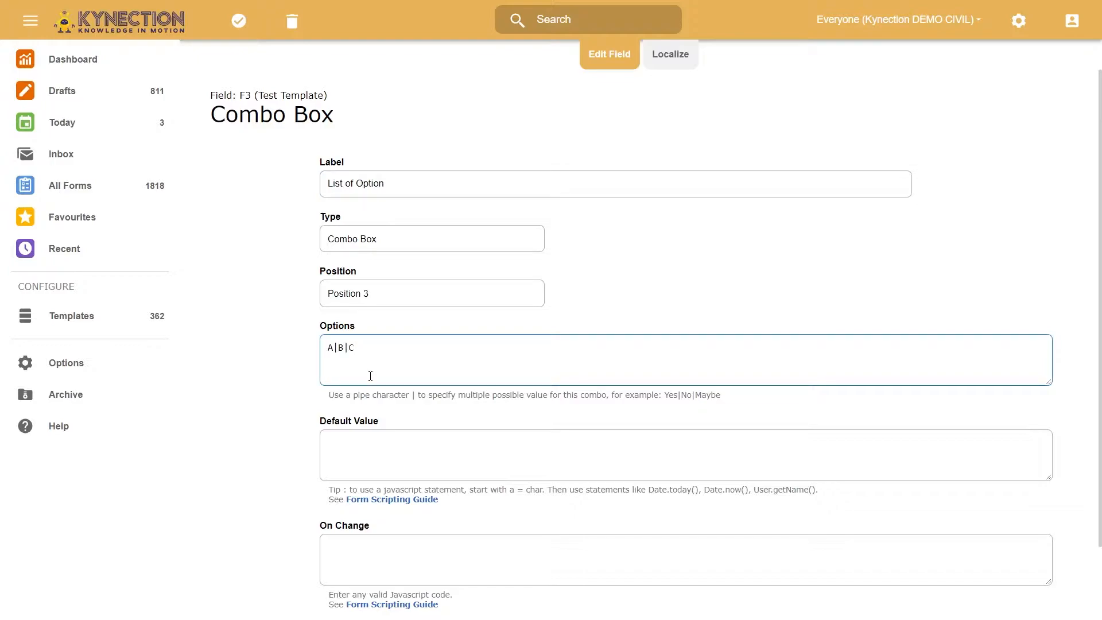
type("C|D|E")
left_click(238, 20)
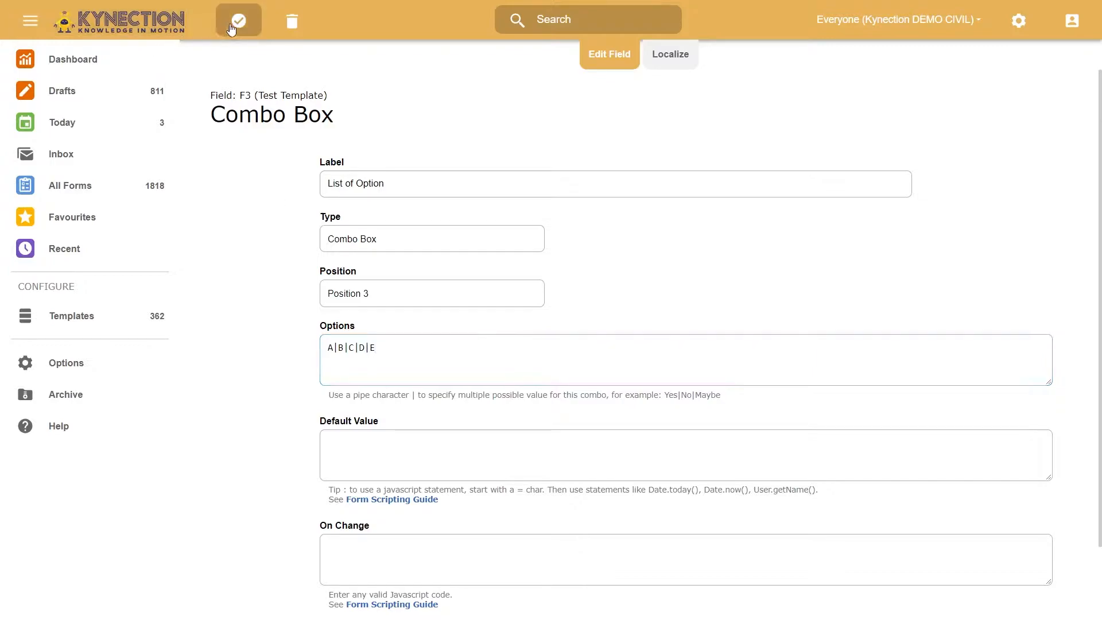
Preview Test Template and try several choices in the List of Option field, finishing on A
left_click(404, 21)
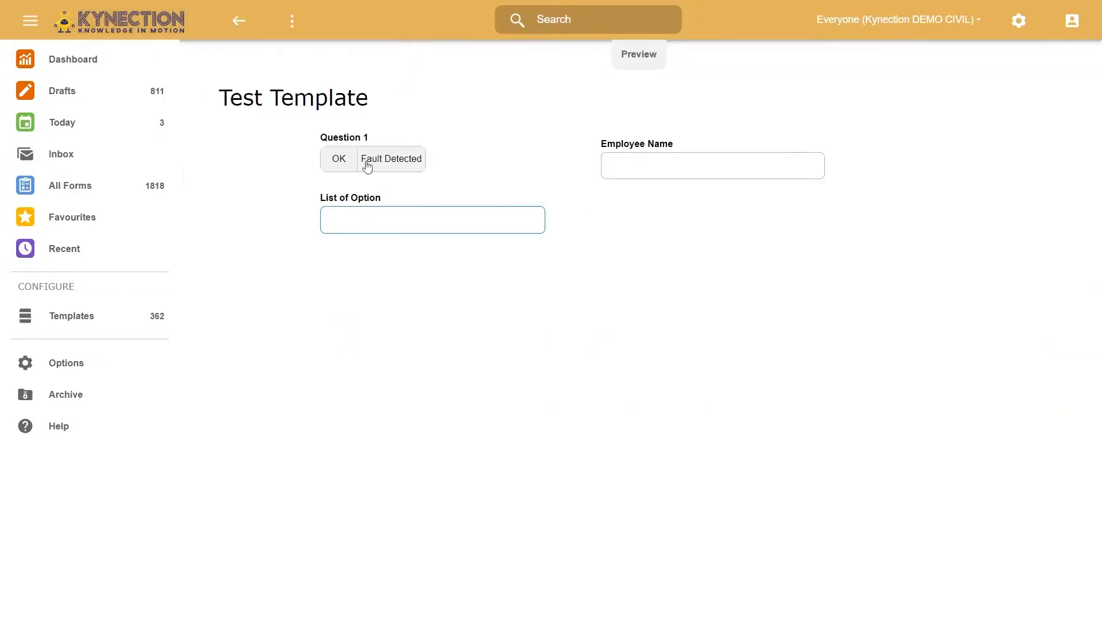
left_click(437, 220)
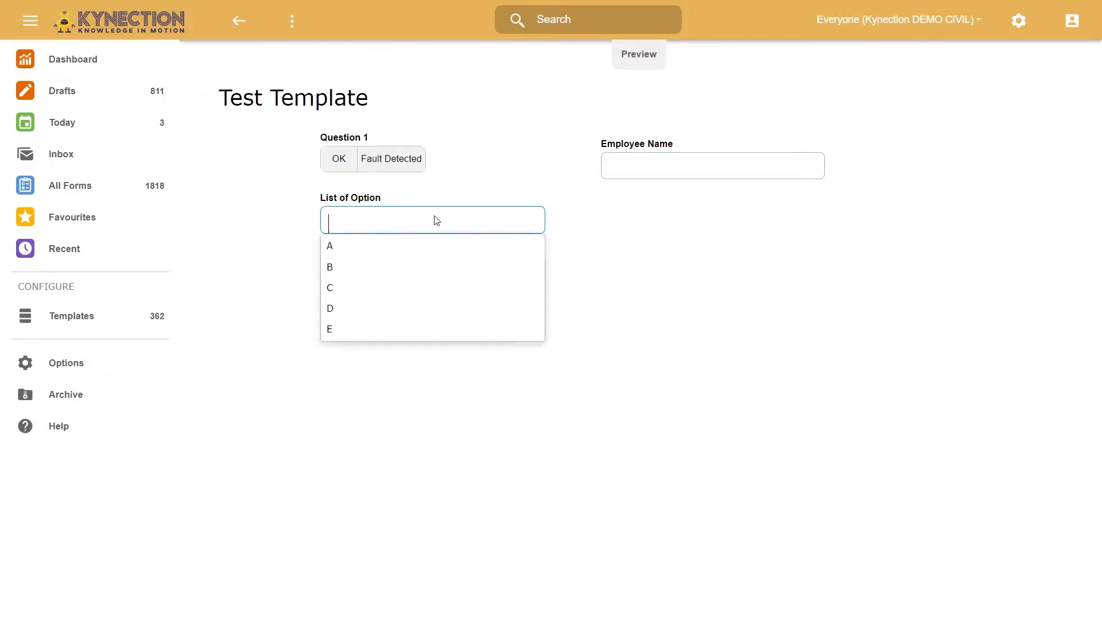
left_click(351, 245)
left_click(358, 225)
left_click(352, 260)
left_click(361, 232)
left_click(351, 292)
left_click(369, 228)
left_click(372, 246)
Browse the contacts offered by the Employee Name field, pick two employees as a test, and leave the preview
left_click(638, 172)
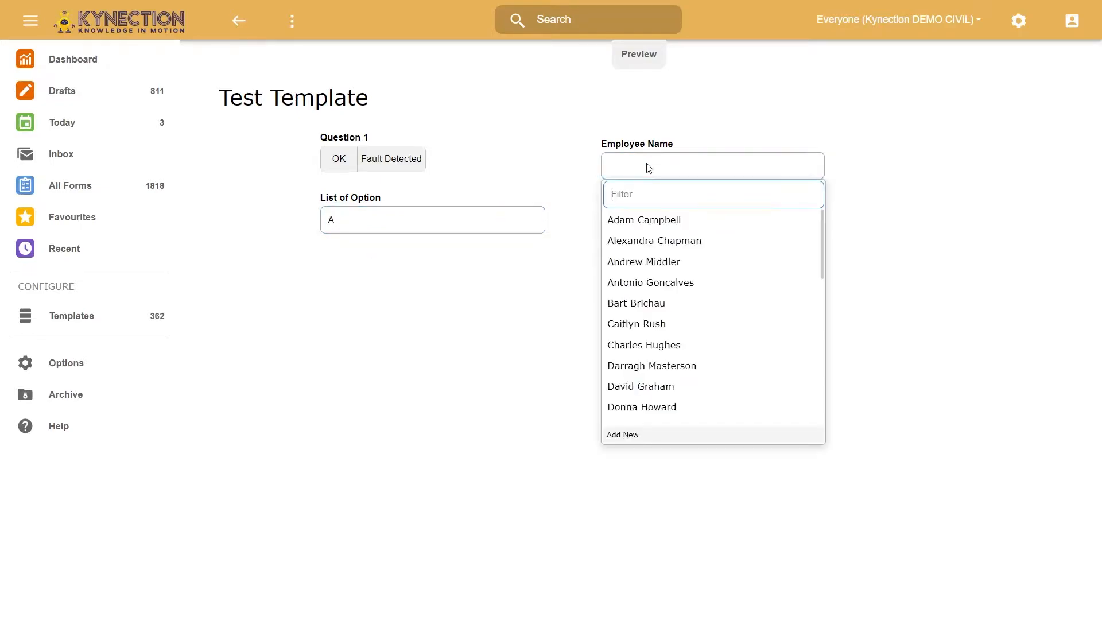
scroll(699, 333, "down", 10)
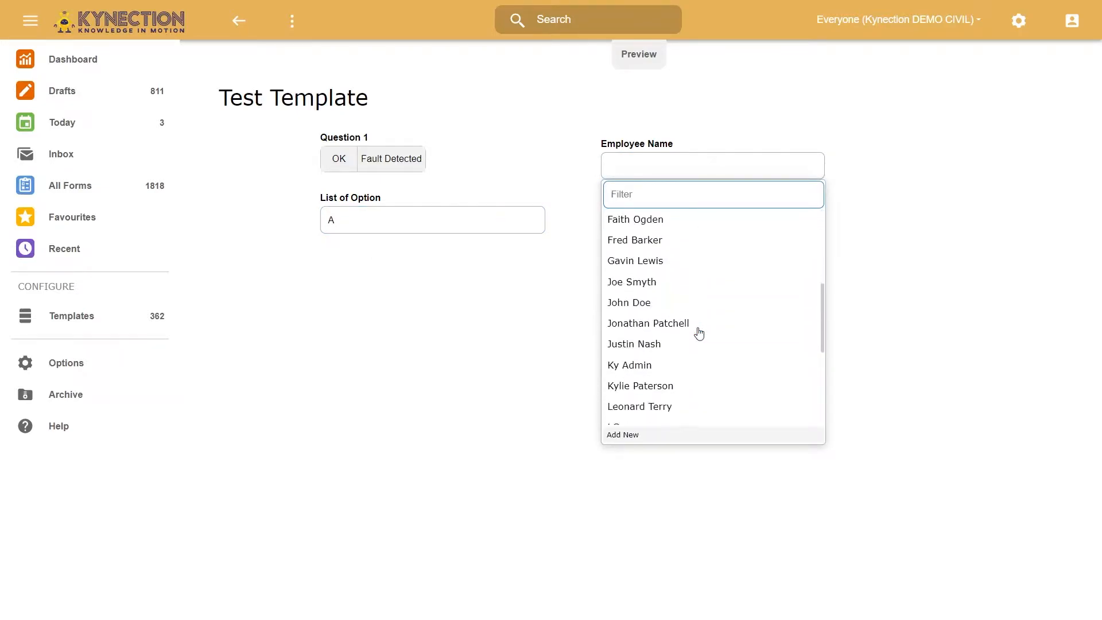
scroll(694, 338, "up", 10)
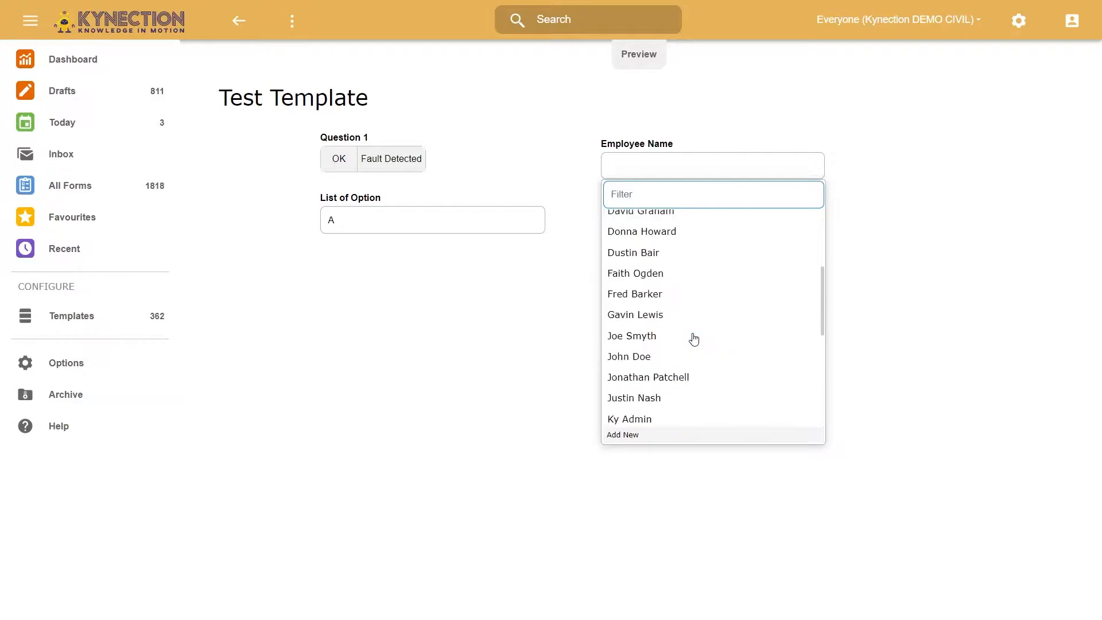
left_click(676, 261)
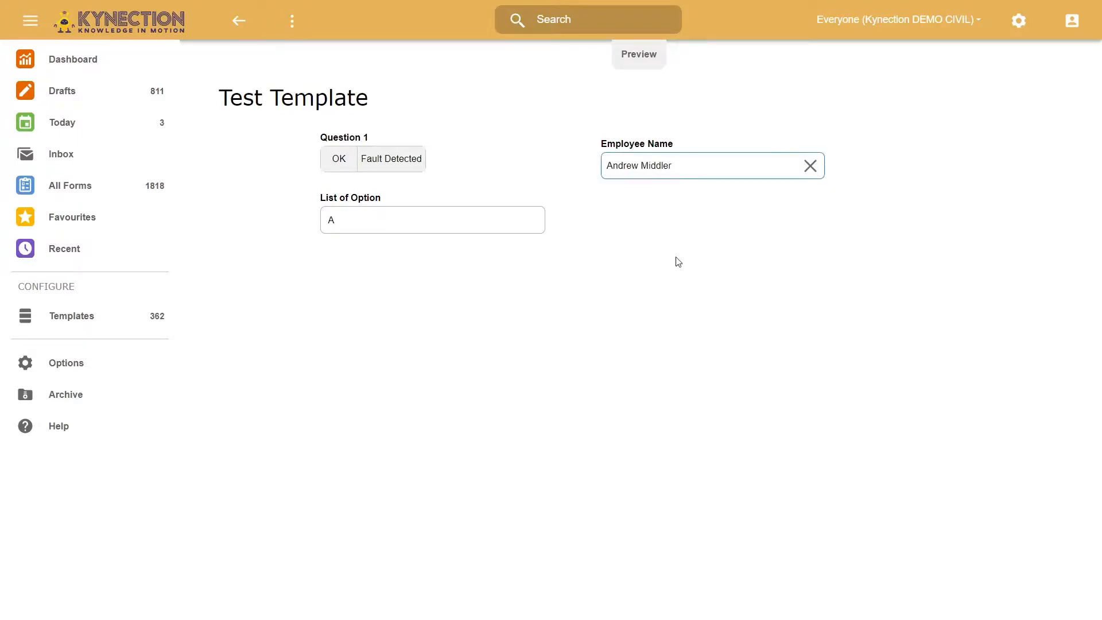
left_click(651, 168)
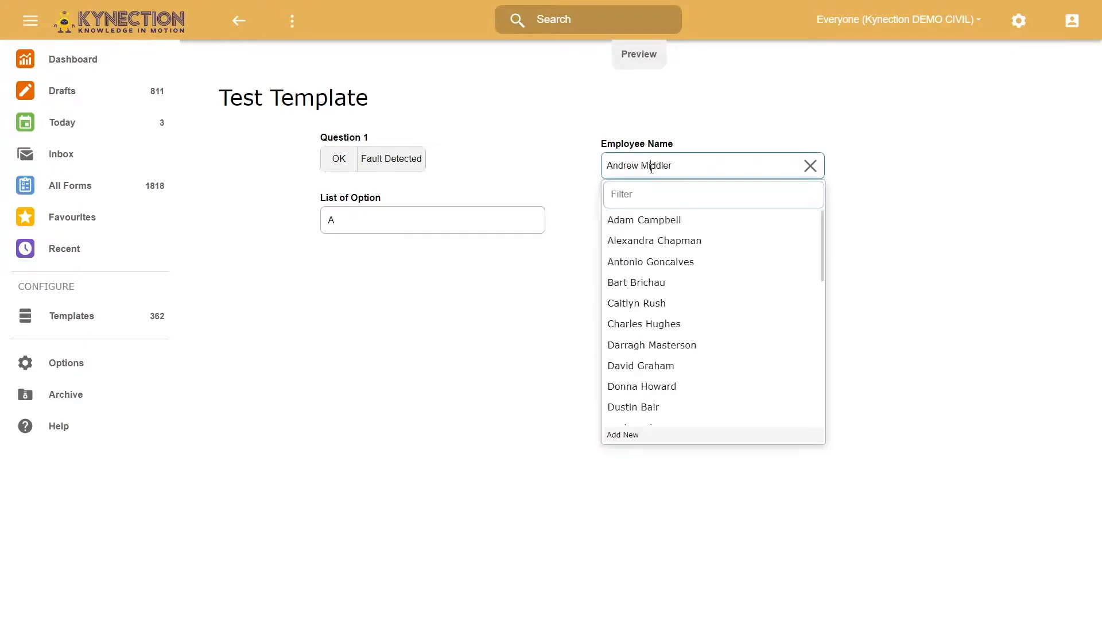
left_click(654, 251)
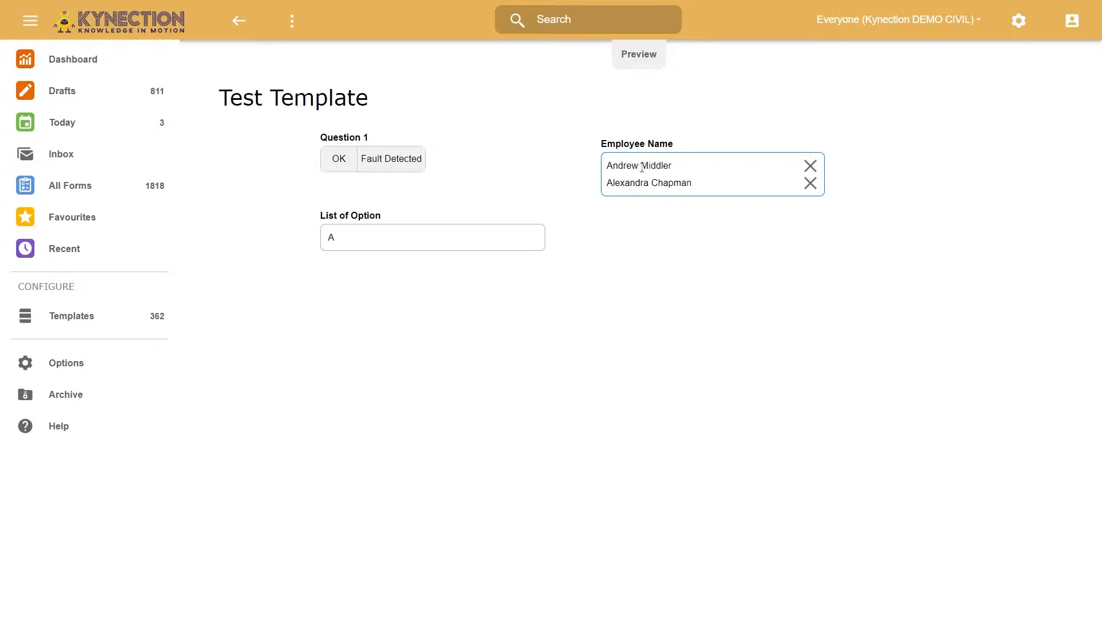
left_click(239, 21)
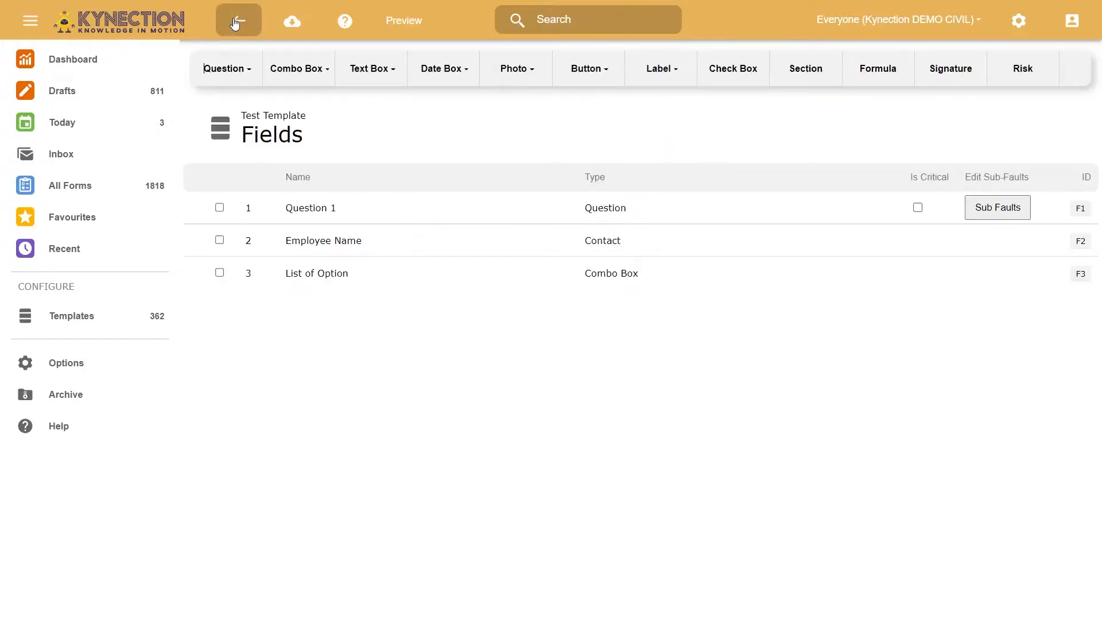
Change the List of Option field's type to Multiselect Combo Box and save it
left_click(353, 282)
left_click(370, 246)
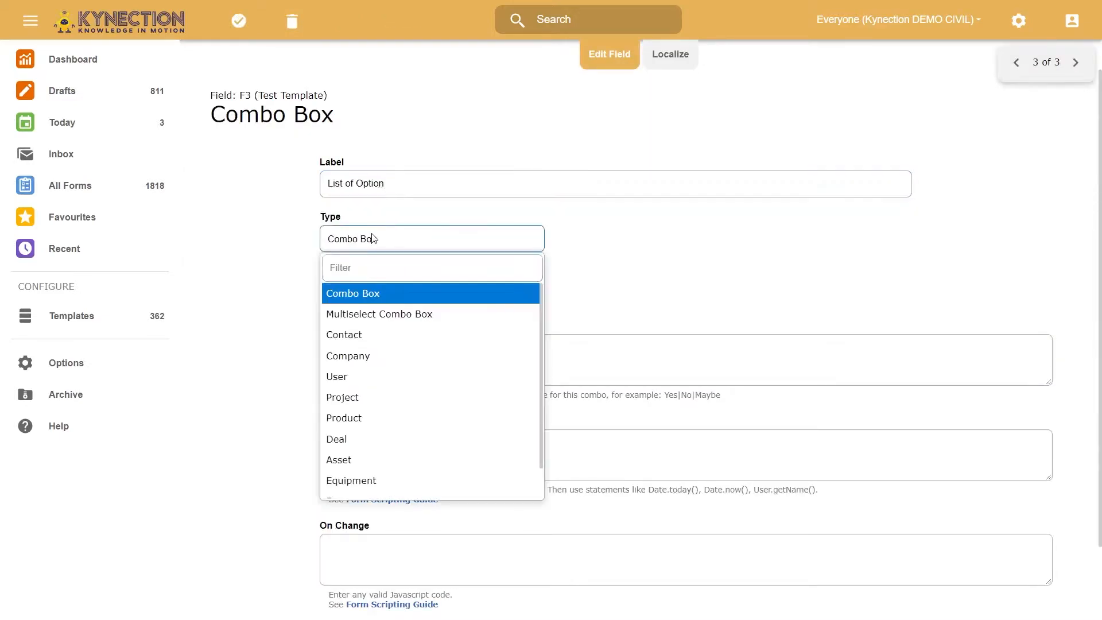
left_click(369, 312)
left_click(239, 29)
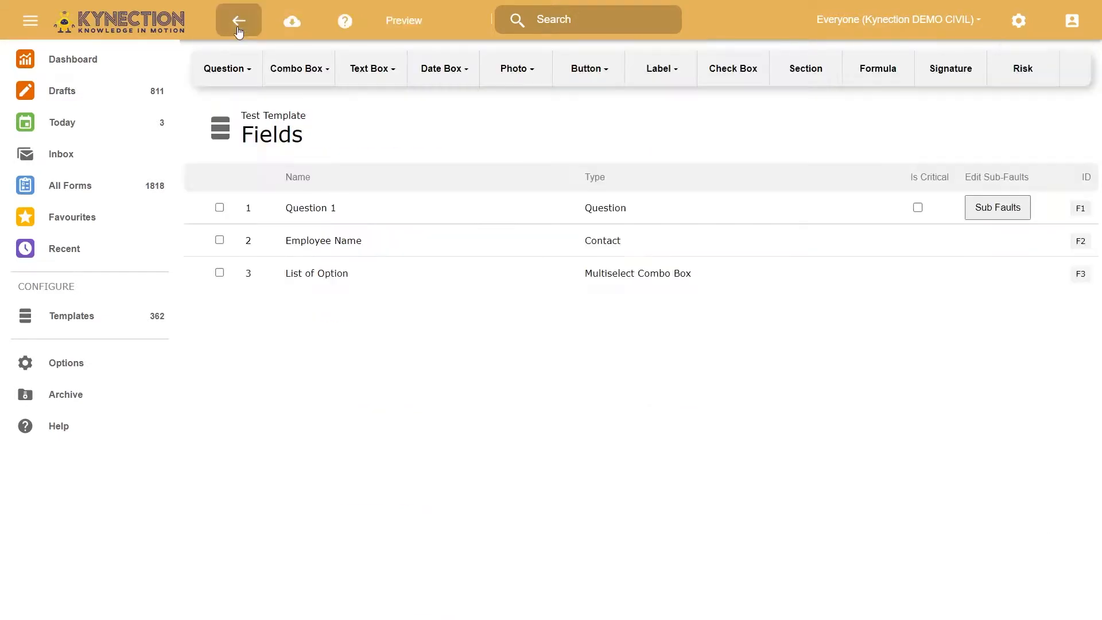
Preview the template, try selecting several choices in the List of Option field, and leave the preview
left_click(402, 20)
left_click(418, 216)
left_click(406, 258)
left_click(390, 269)
left_click(401, 236)
left_click(377, 286)
left_click(265, 123)
left_click(238, 28)
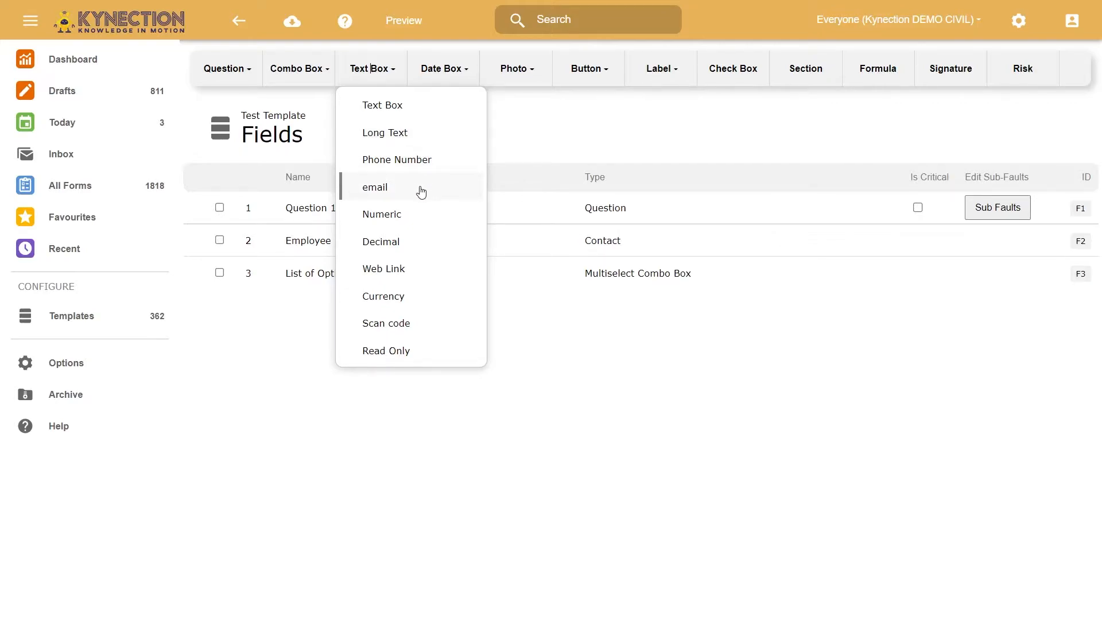
Add a Numeric field labelled "What is your Age", save it, and test it with 10 in the preview
left_click(386, 224)
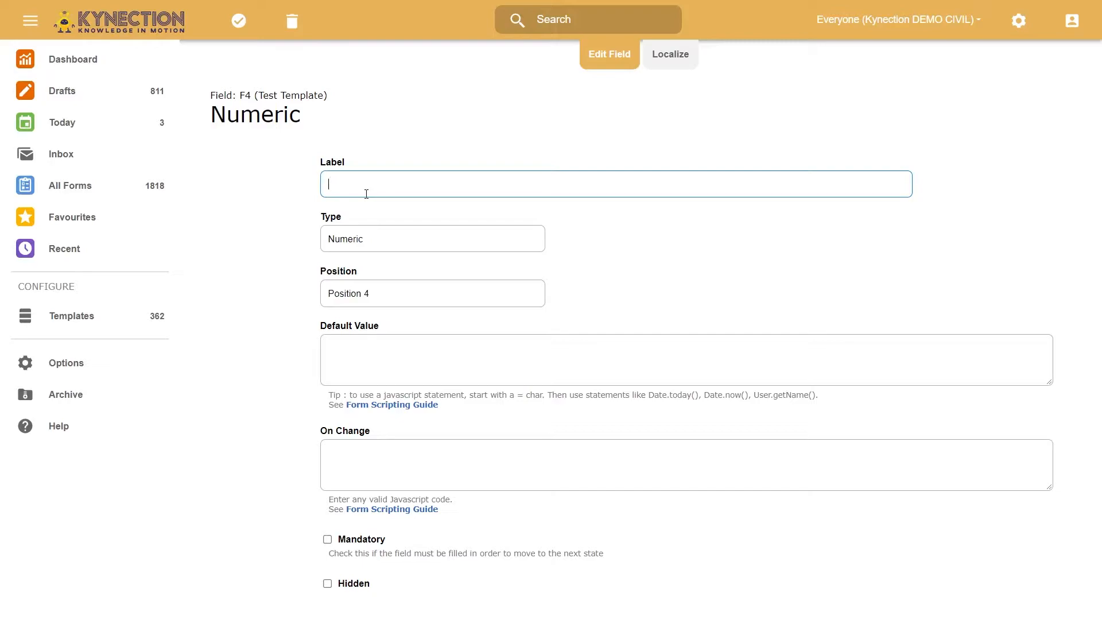
type("What is your Age")
left_click(238, 21)
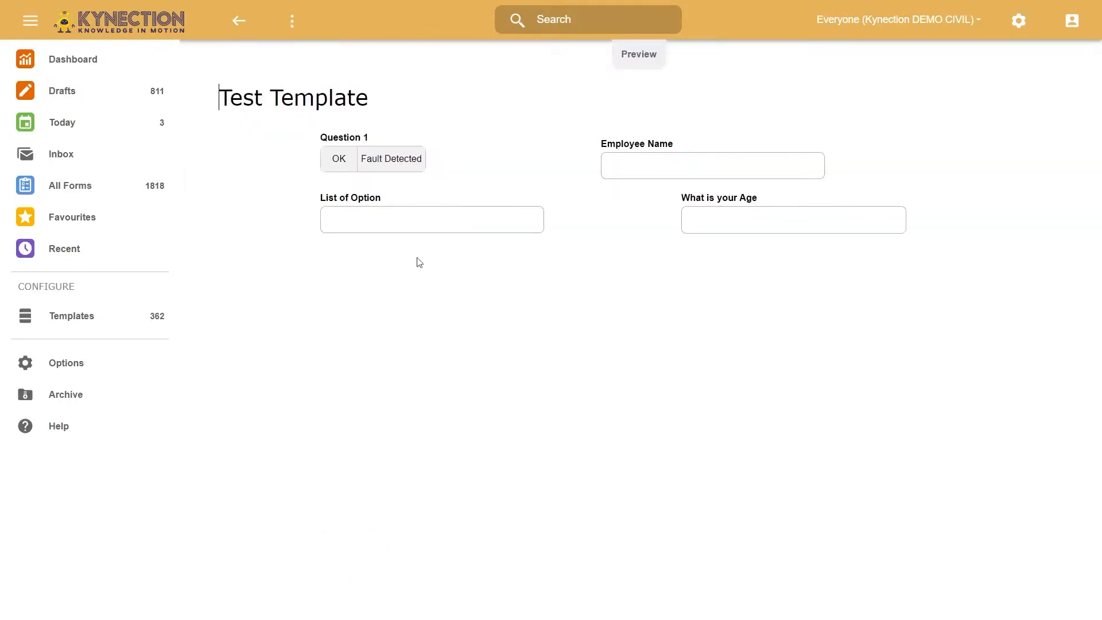
left_click(728, 221)
type("10")
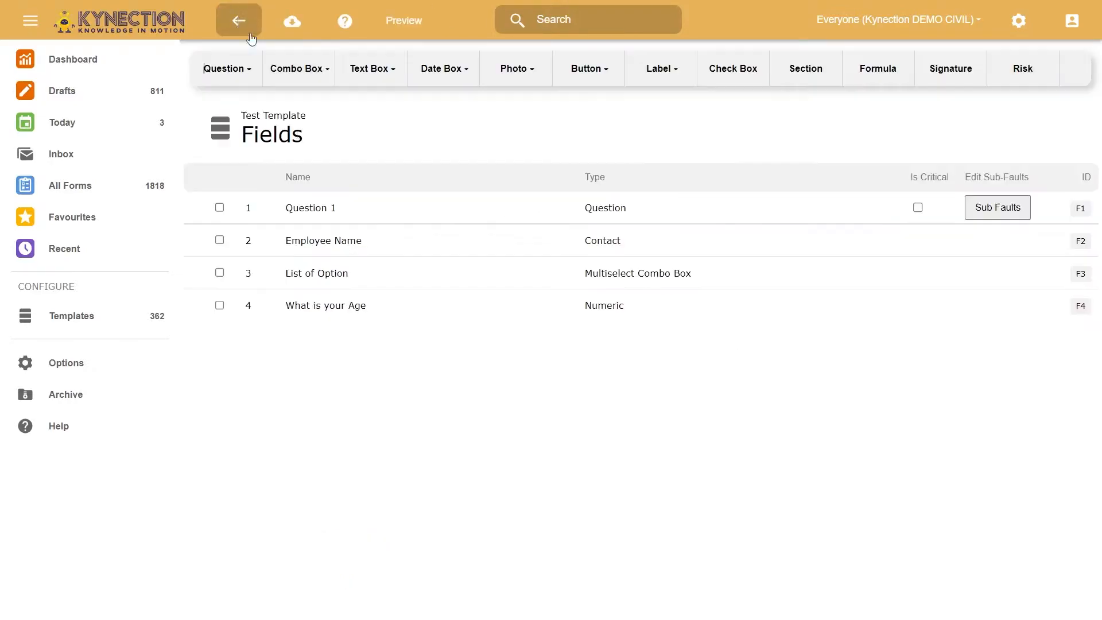
Try adding an unlabelled Scan code field to the template, and delete it
left_click(365, 70)
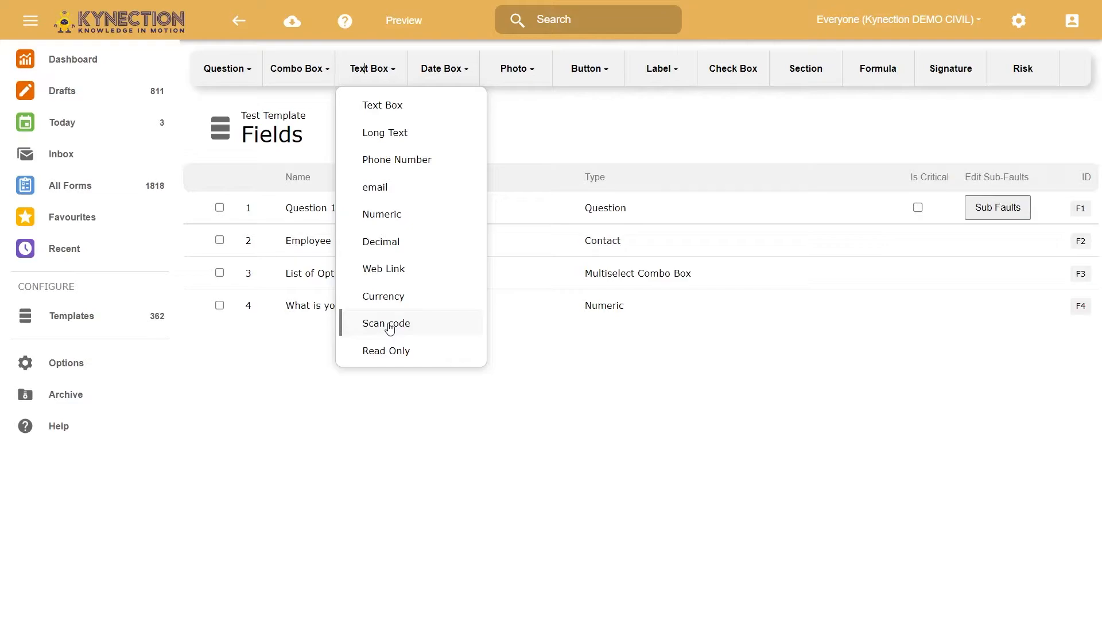
left_click(388, 323)
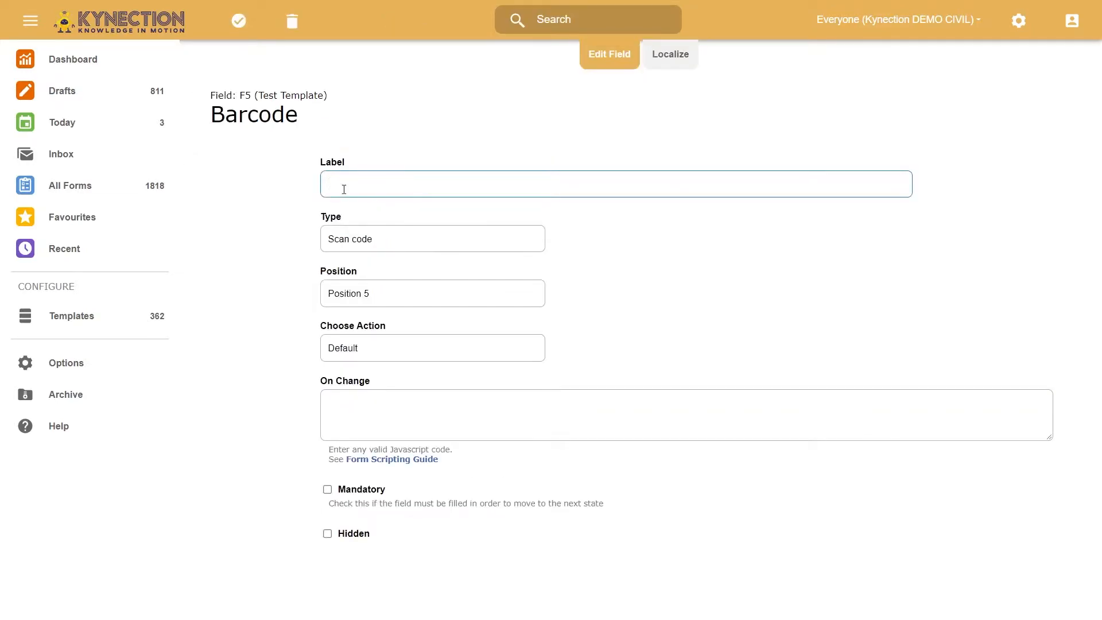
left_click(239, 21)
left_click(384, 79)
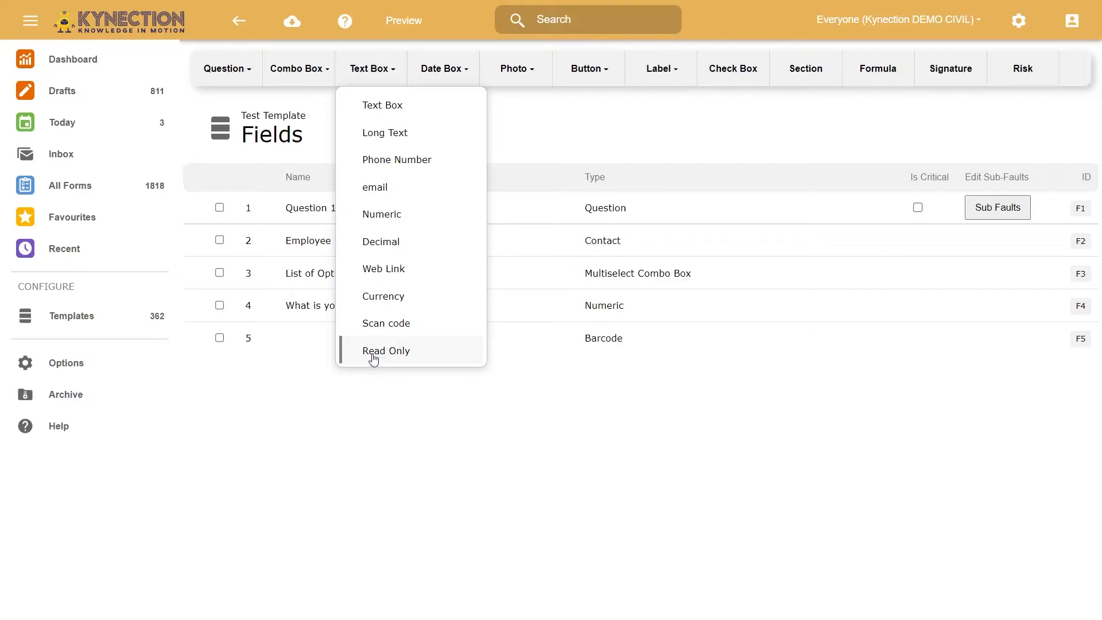
left_click(434, 488)
left_click(380, 329)
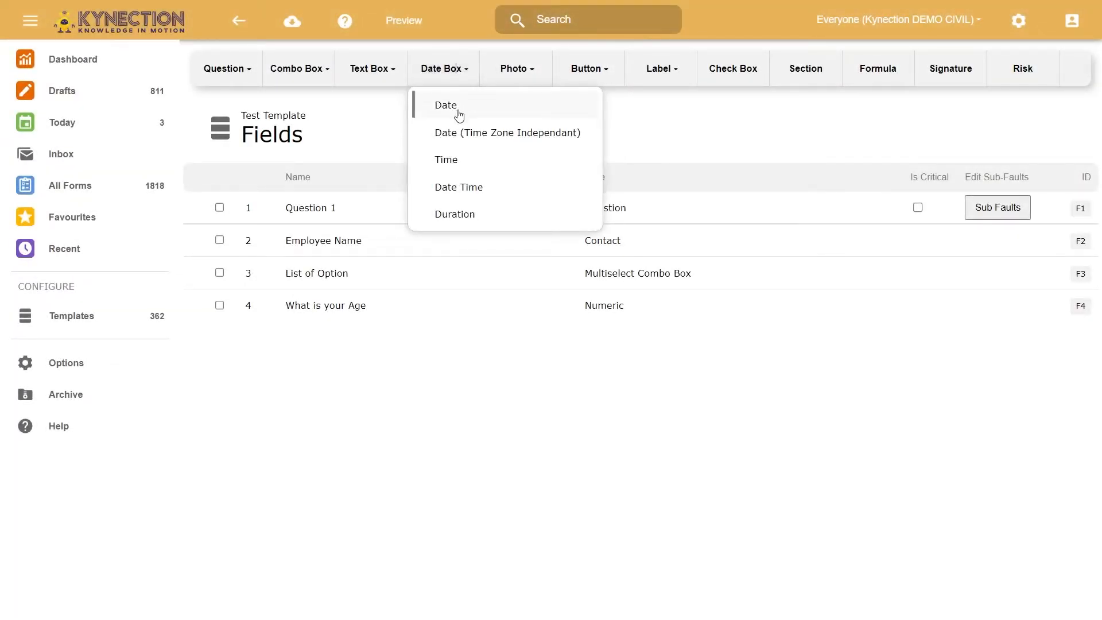
Add a Date Time field labelled "Date/Time" to the template and save it
left_click(465, 189)
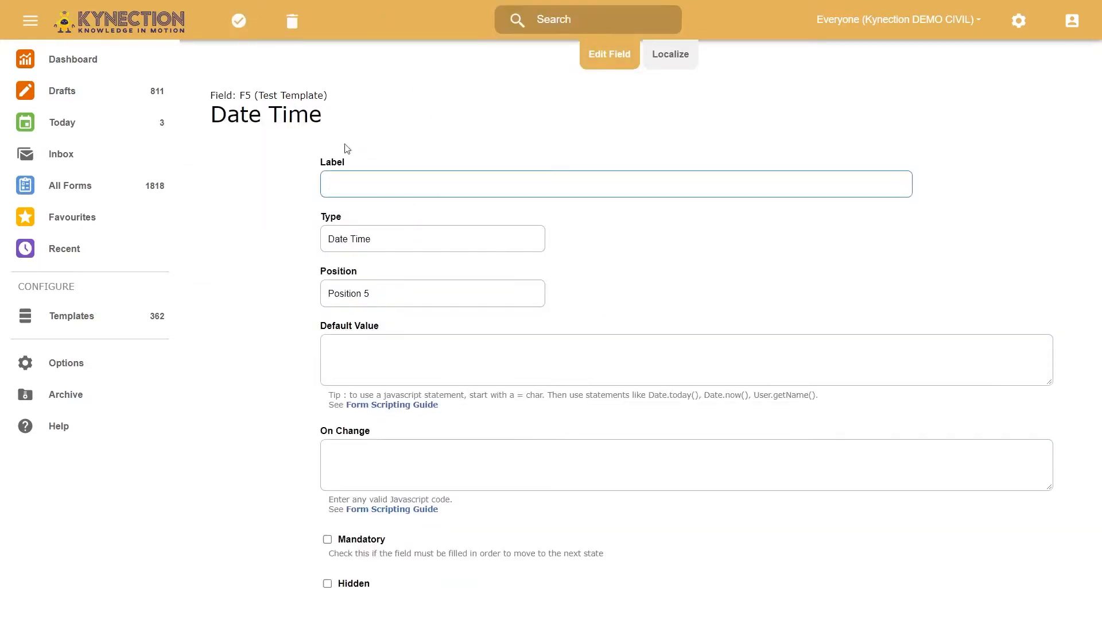
type("Da")
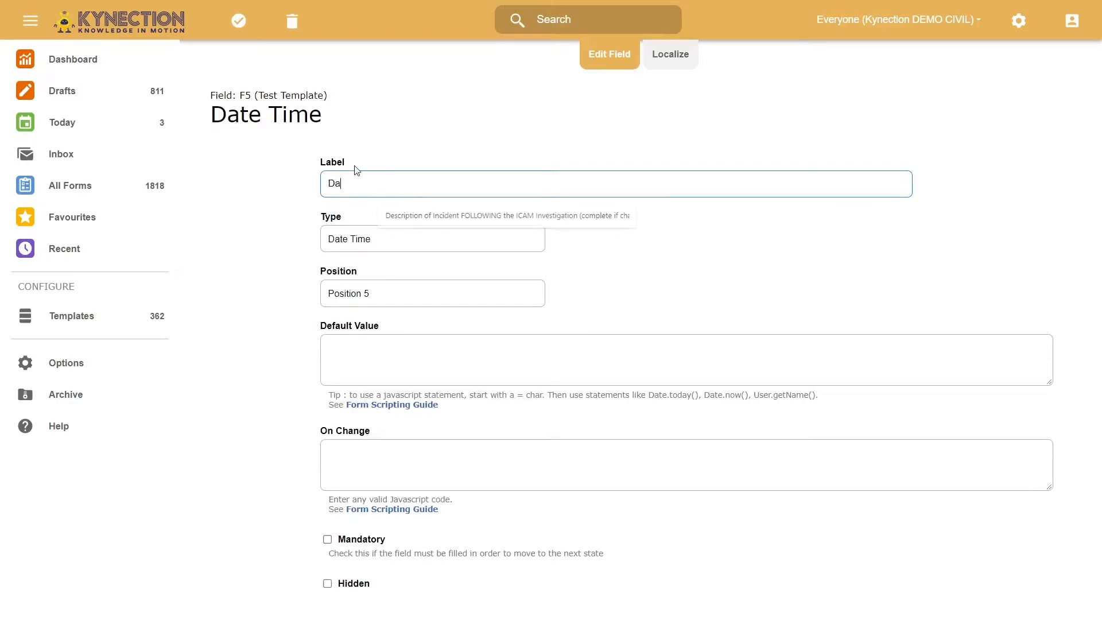
type("te/Time")
left_click(457, 144)
left_click(253, 38)
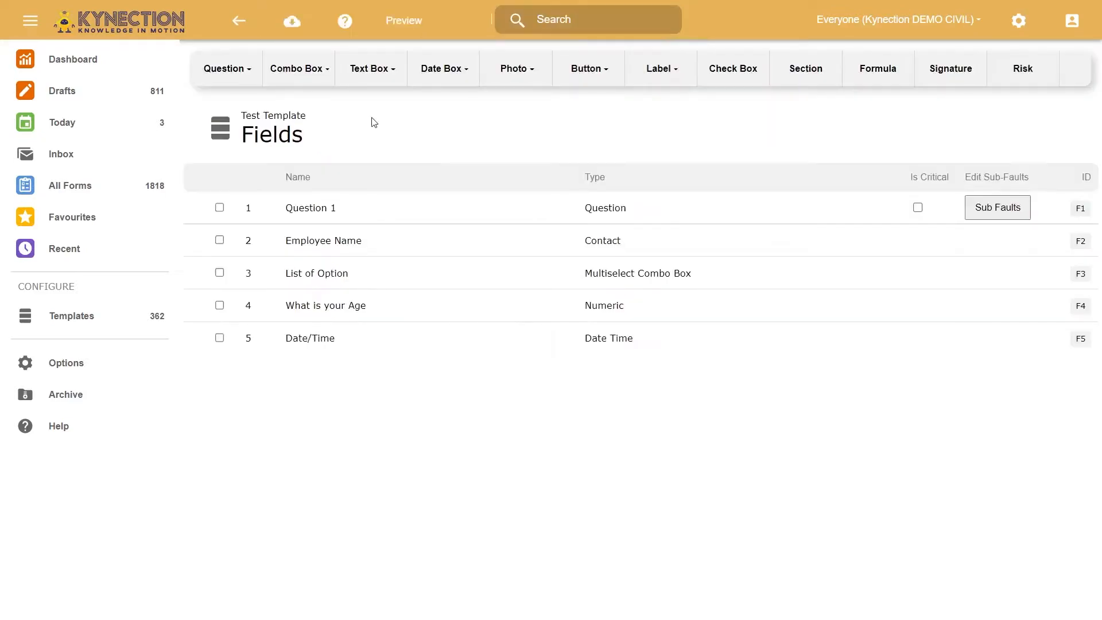
Add a Duration field labelled "Duration" to the template and save it
left_click(428, 80)
left_click(464, 220)
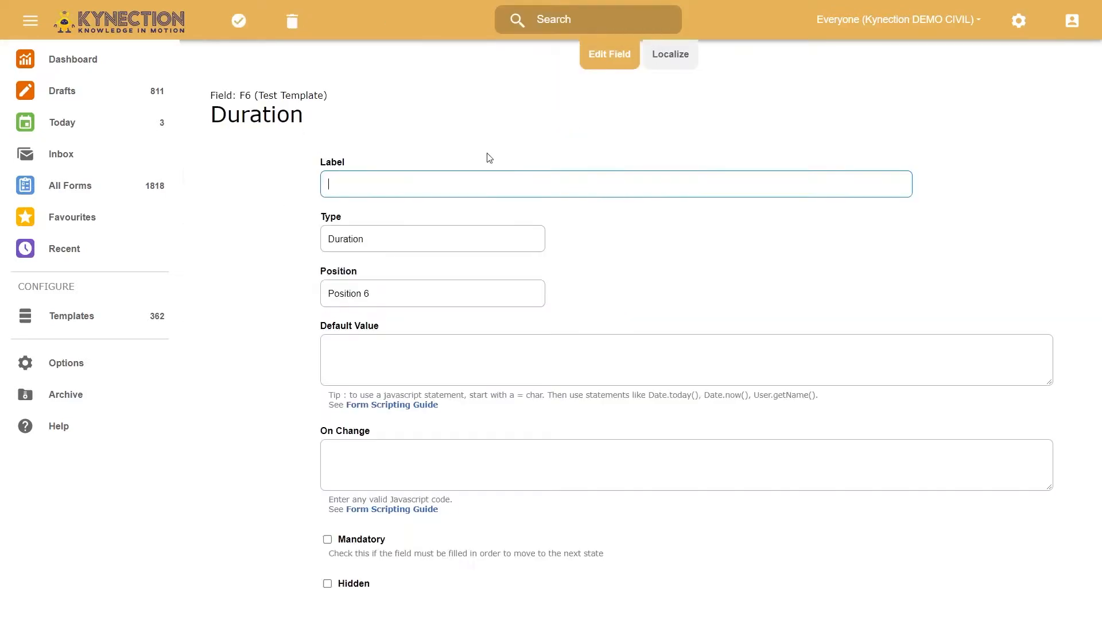
type("Duration")
left_click(244, 29)
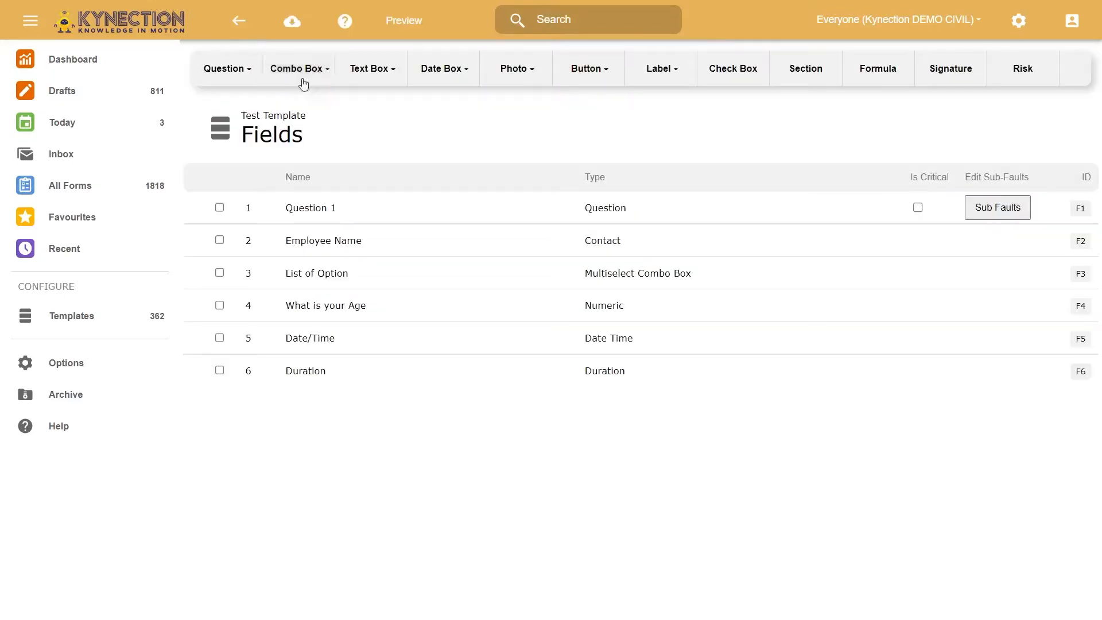
Preview the template and test the Date/Time field with 21/09/2022 and 12:30pm
left_click(392, 29)
left_click(362, 274)
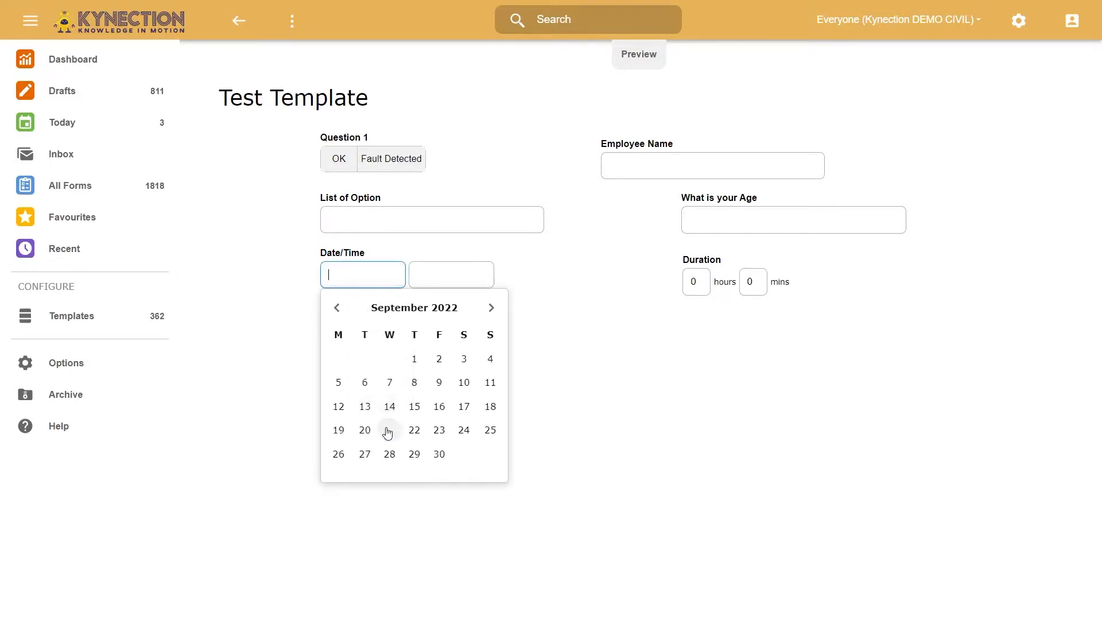
left_click(390, 431)
left_click(451, 286)
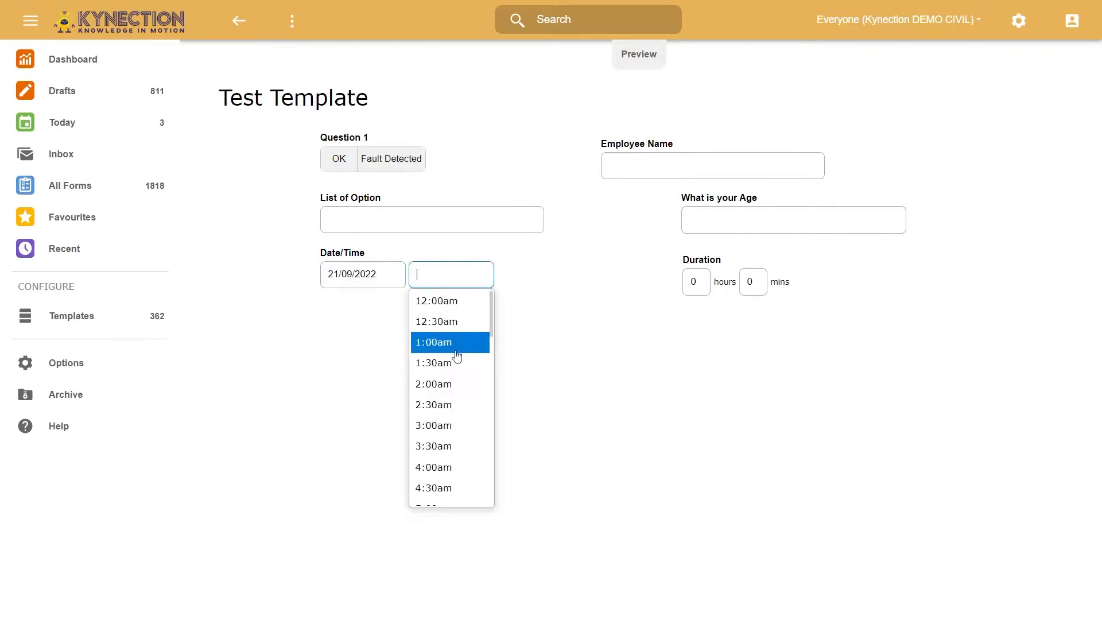
scroll(446, 459, "down", 3)
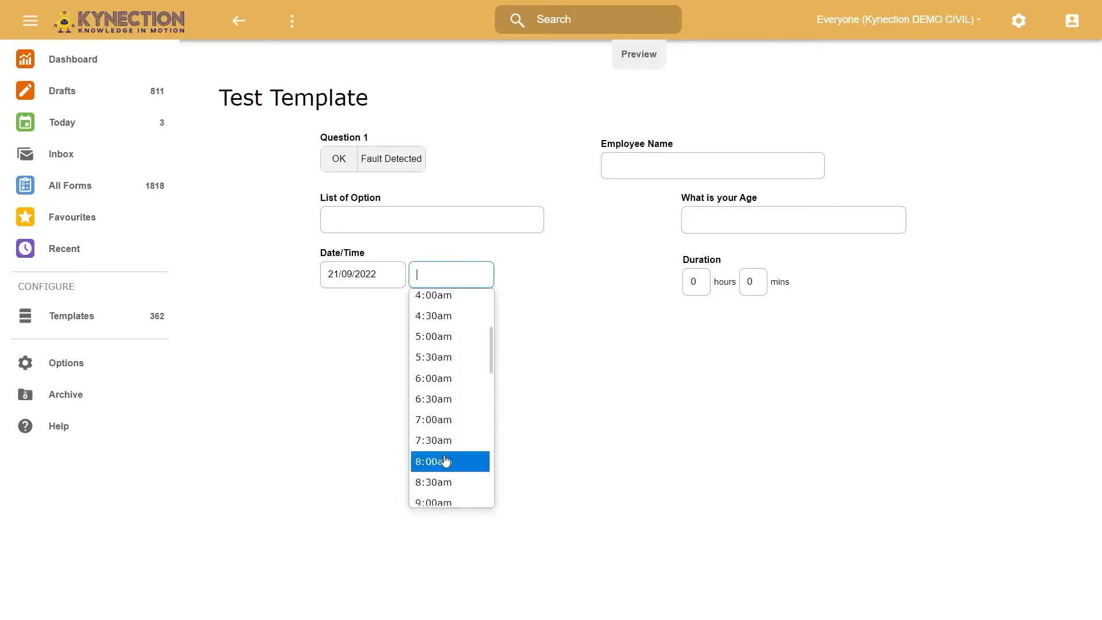
scroll(445, 465, "down", 5)
left_click(447, 373)
Test the Duration field by entering 5 for the hours, and leave the preview
left_click(692, 286)
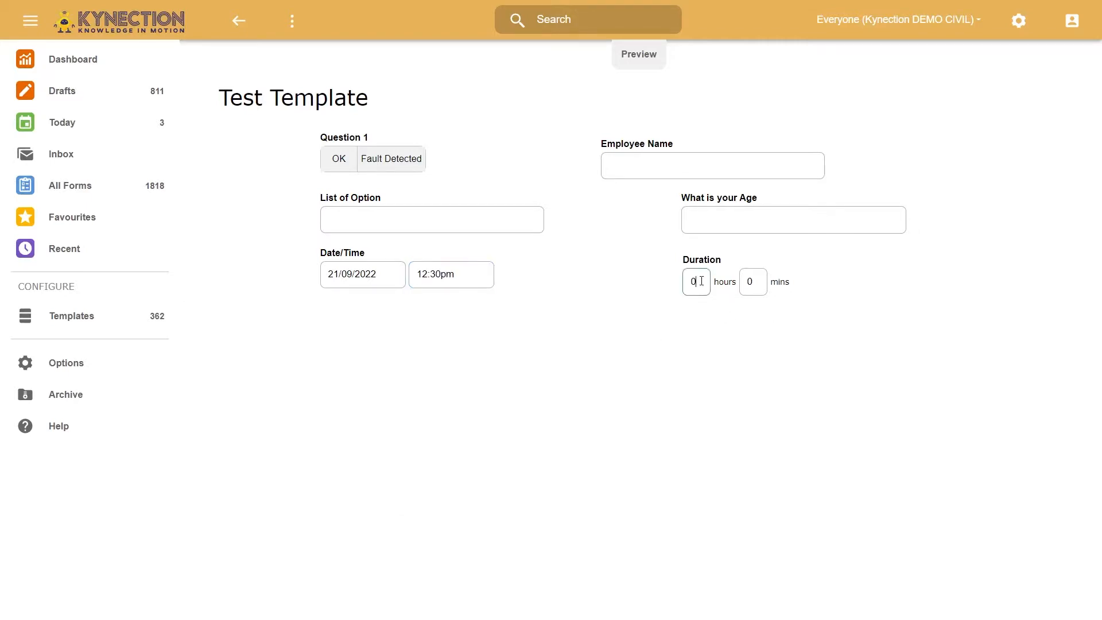
type("5")
left_click(713, 389)
left_click(236, 32)
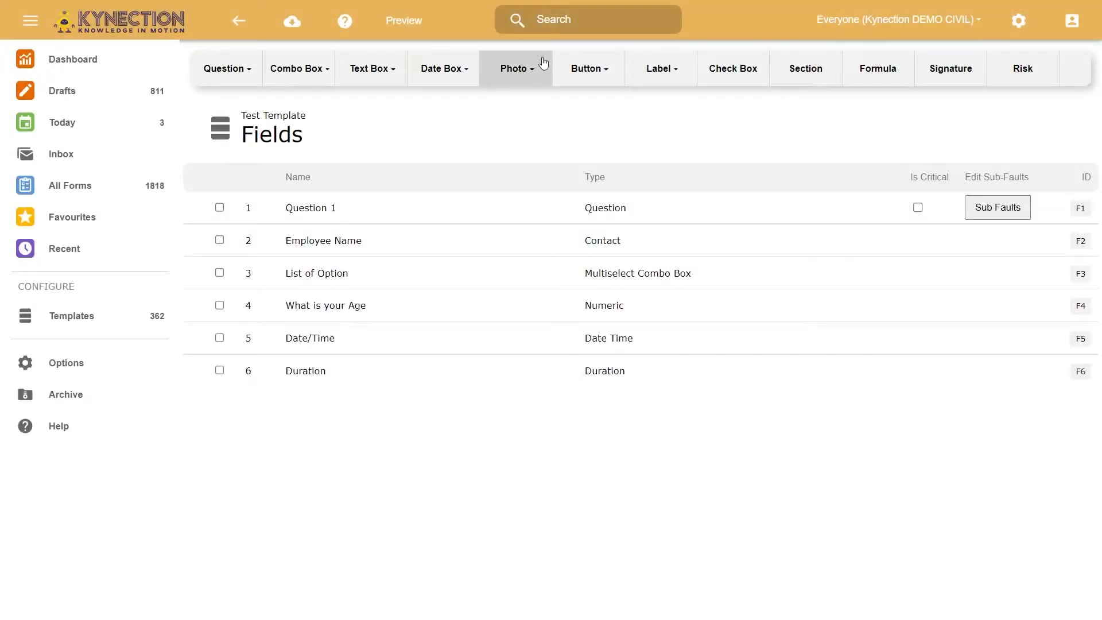
Add a Photo field labelled "Photo" with its action set to Default High Res, and save it
left_click(541, 73)
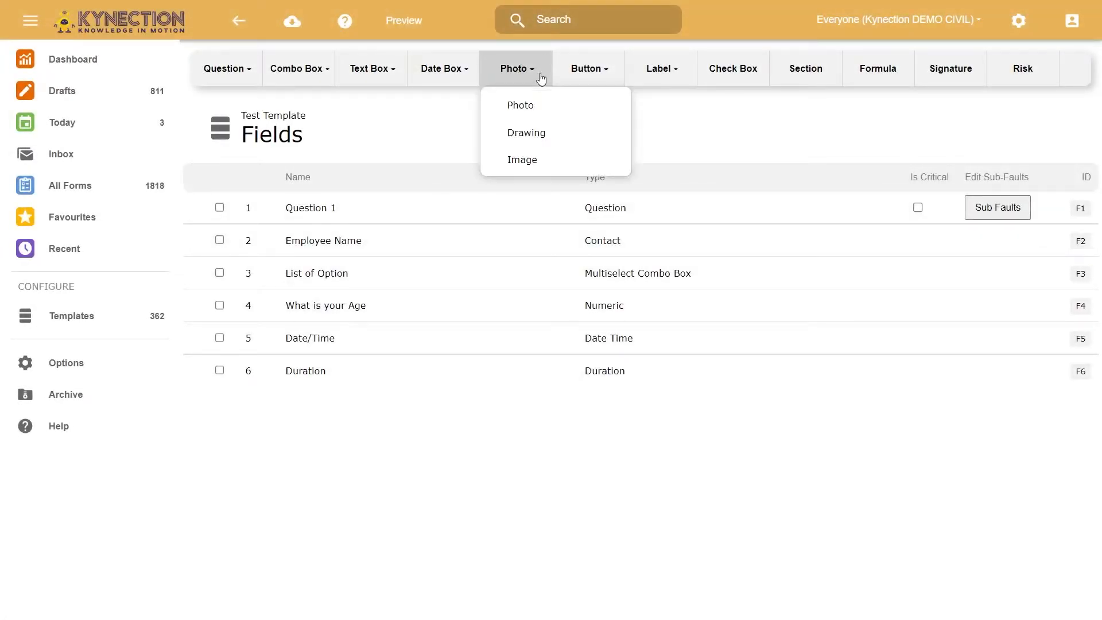
left_click(519, 110)
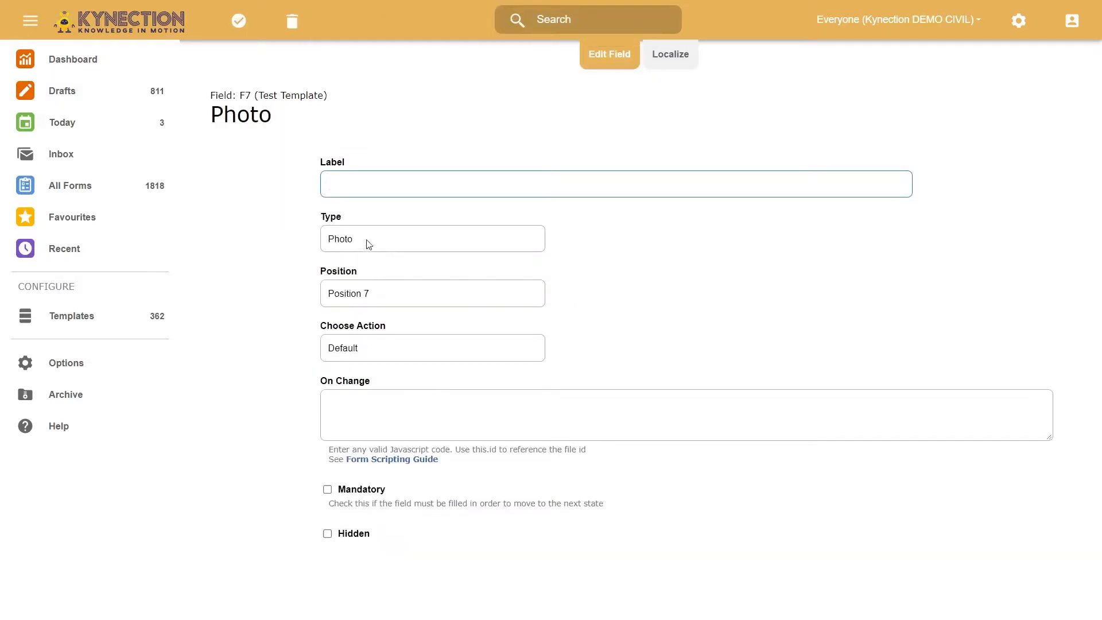
type("Photo")
left_click(388, 352)
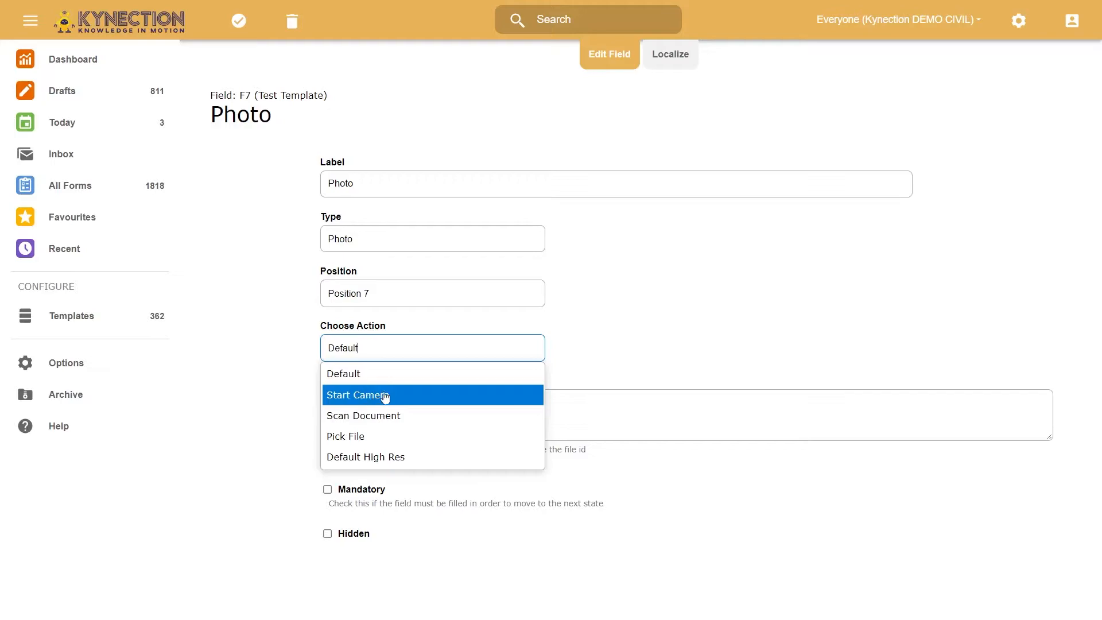
left_click(356, 449)
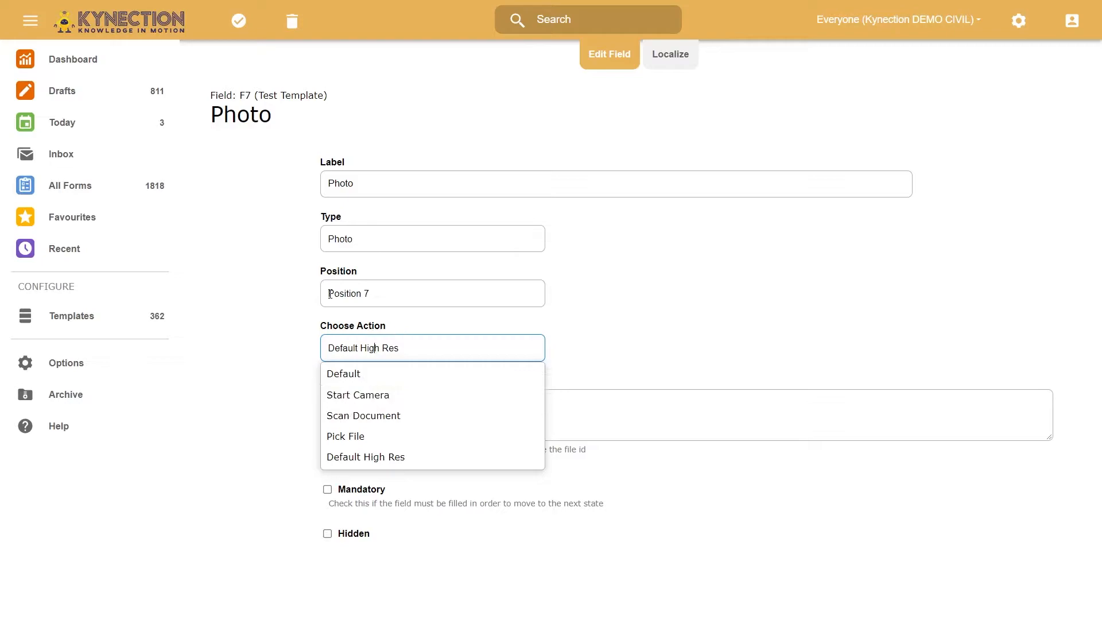
left_click(285, 261)
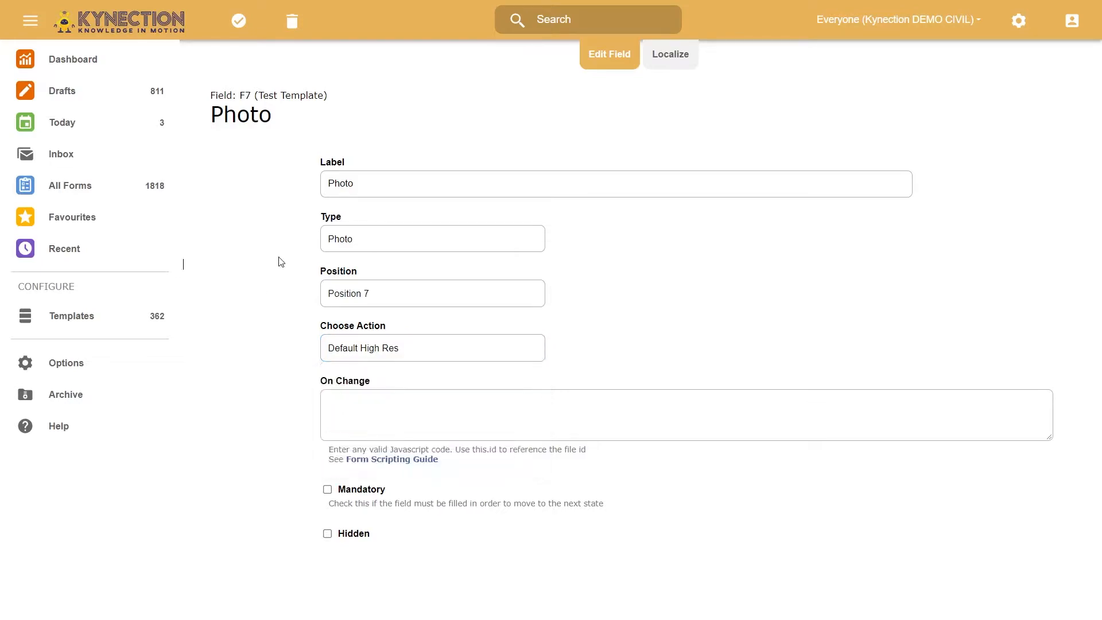
left_click(239, 25)
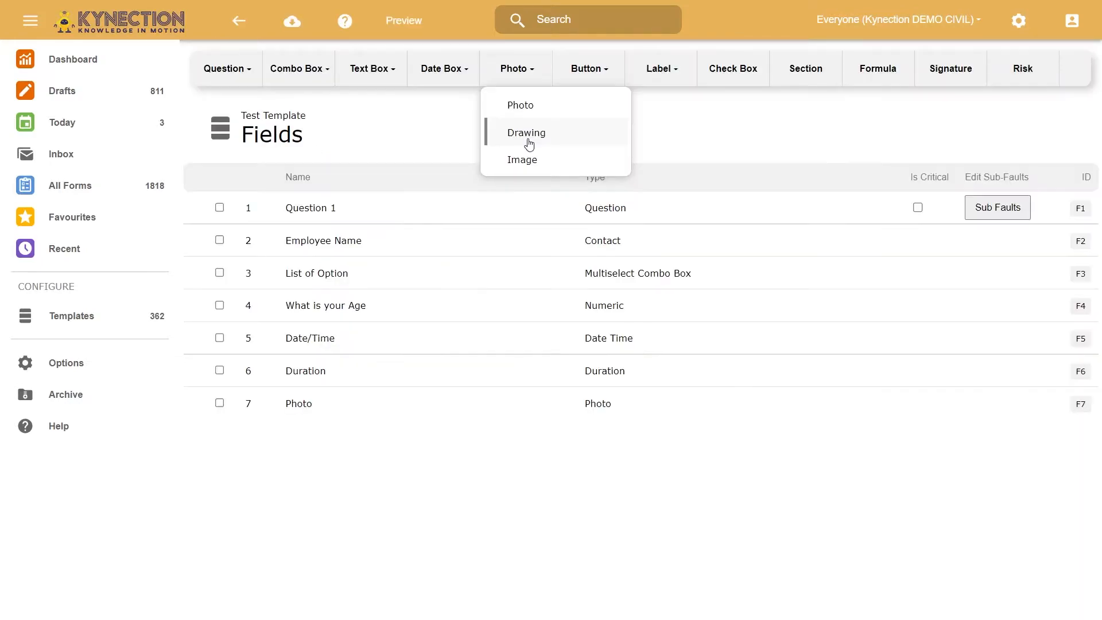
Add a Drawing field labelled "Body map" with the robot mascot picture as its default image, and save it
left_click(526, 142)
left_click(411, 186)
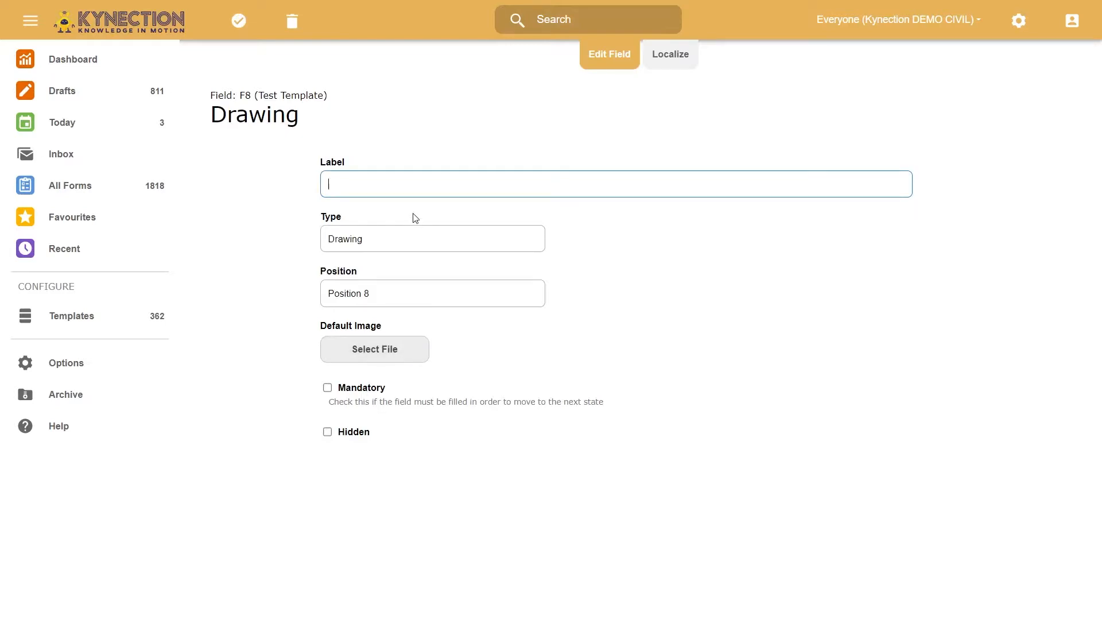
type("Body map")
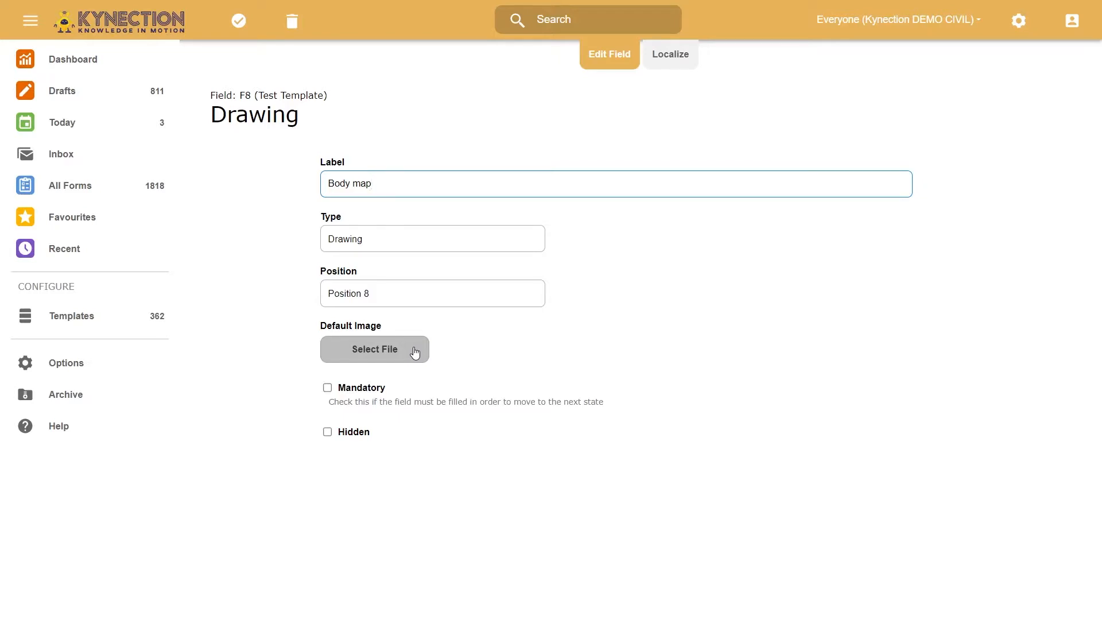
left_click(415, 352)
scroll(316, 276, "down", 1)
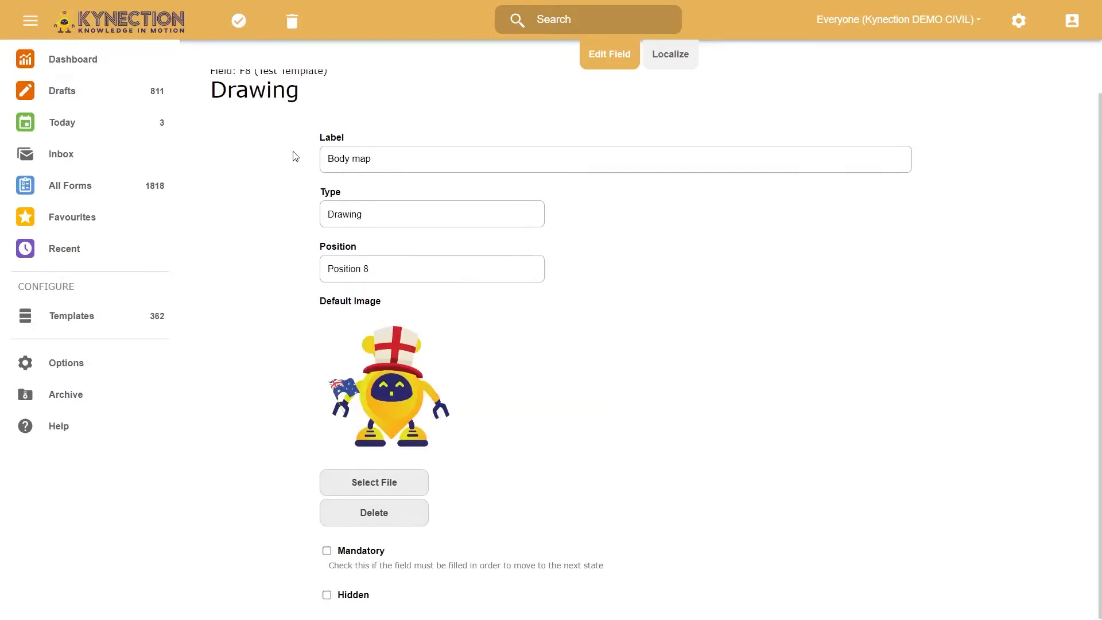
left_click(238, 20)
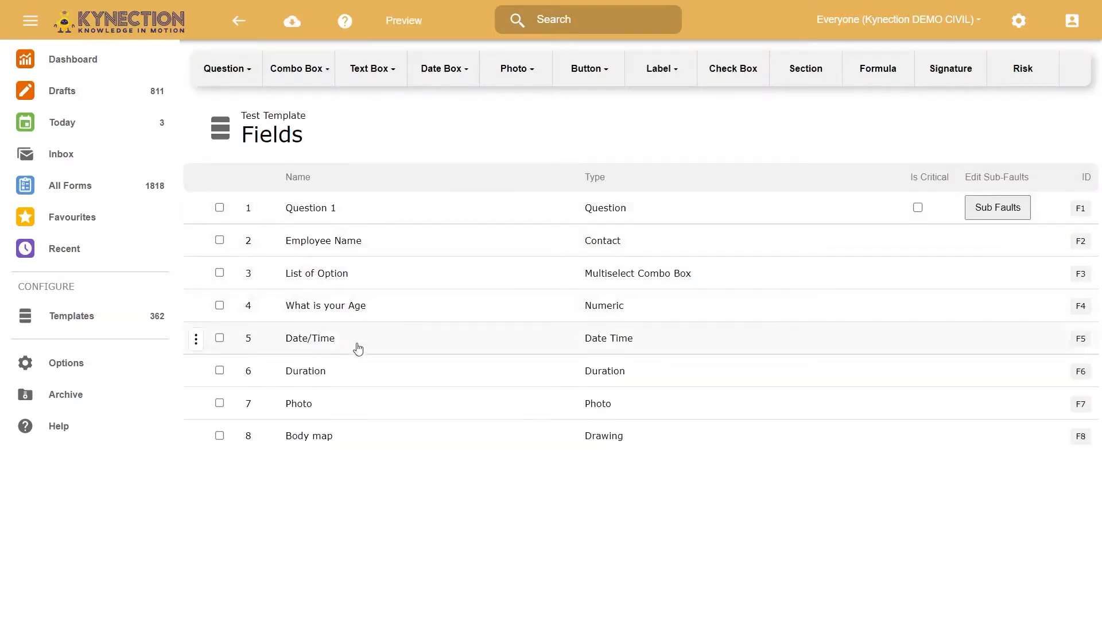
Add an Image field labelled "KY", choosing a file for its default image, and save it
left_click(544, 71)
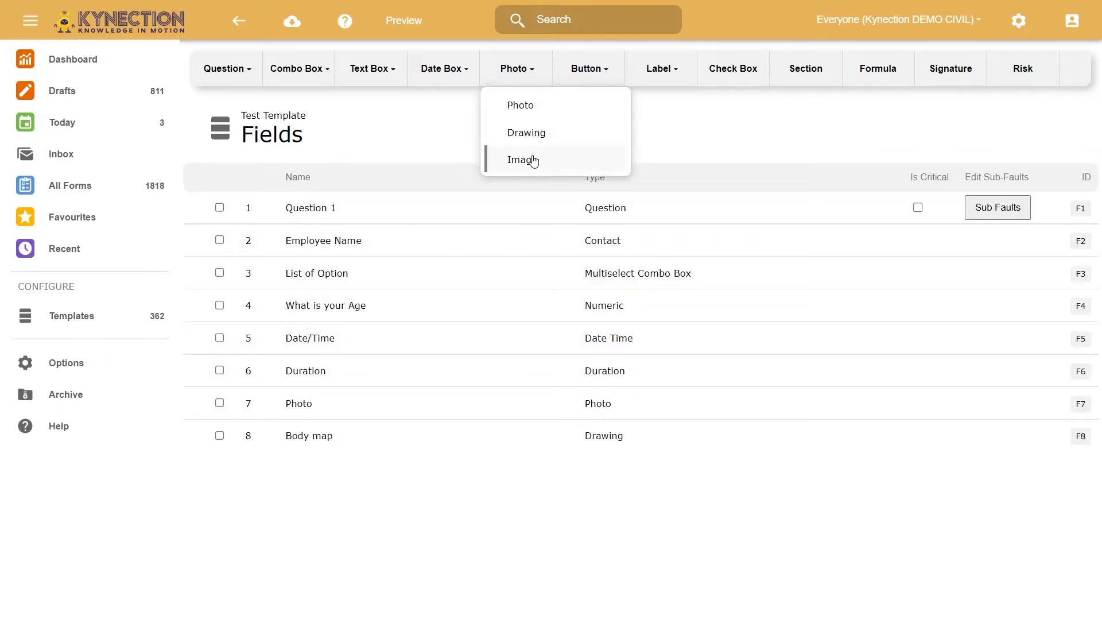
left_click(533, 160)
left_click(372, 345)
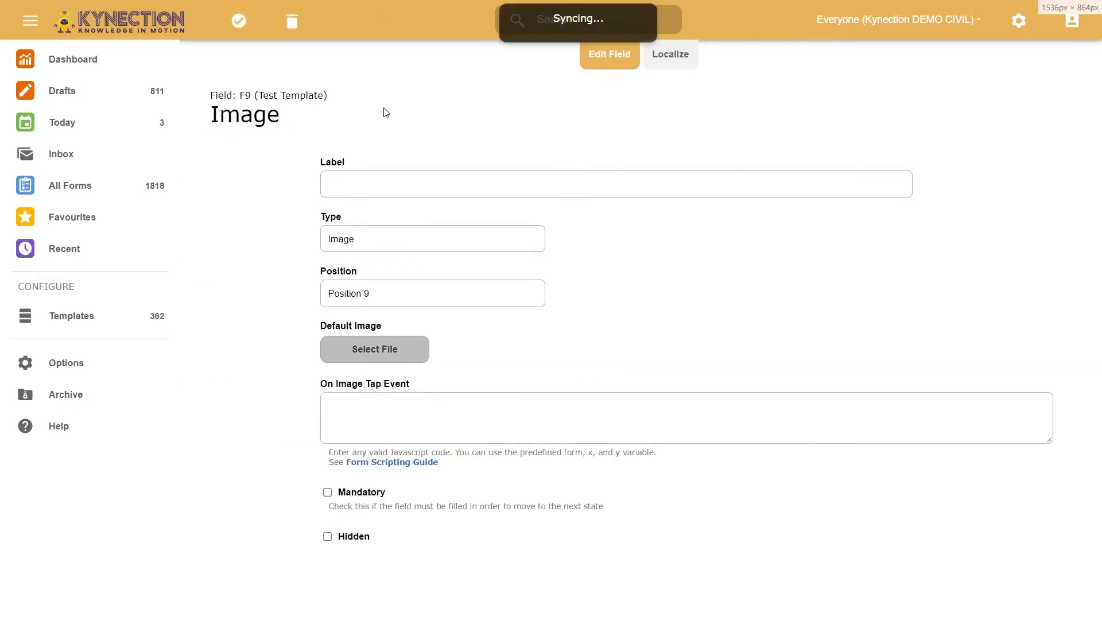
left_click(403, 194)
type("KY")
left_click(397, 121)
left_click(239, 21)
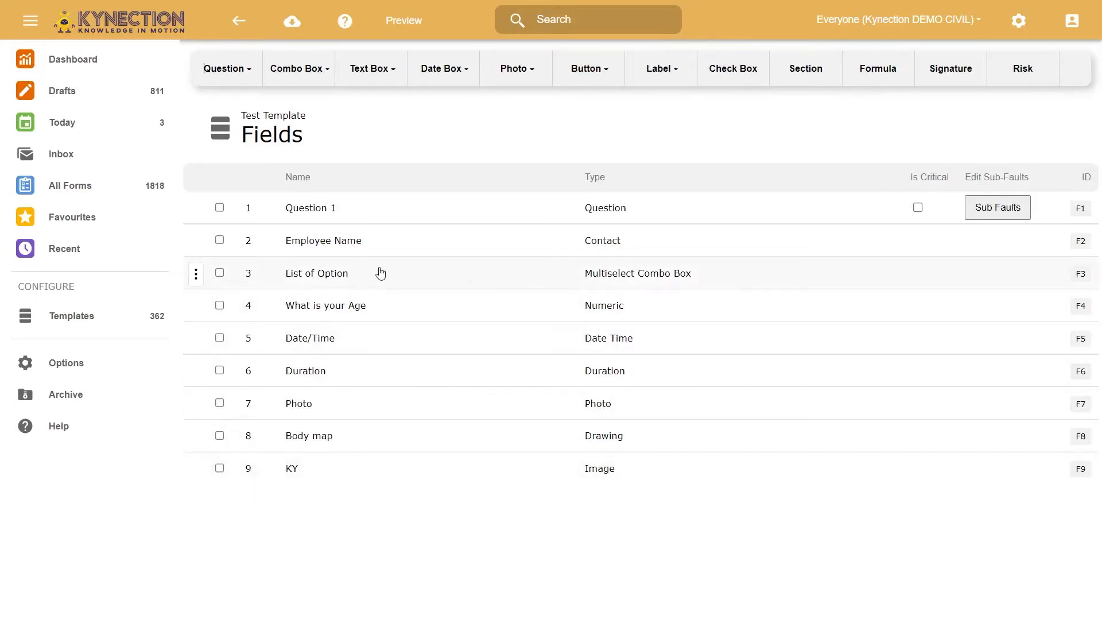
Preview the template with its photo, drawing and image fields, and look at the settings of a Custom Code button
left_click(421, 33)
scroll(425, 267, "down", 8)
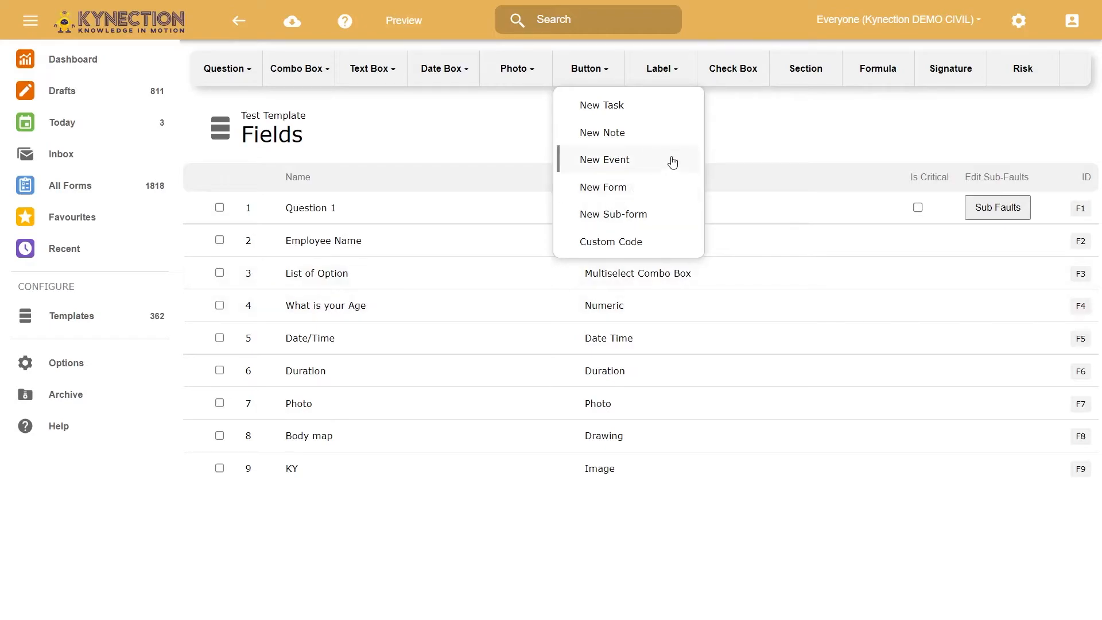
left_click(625, 250)
left_click(419, 357)
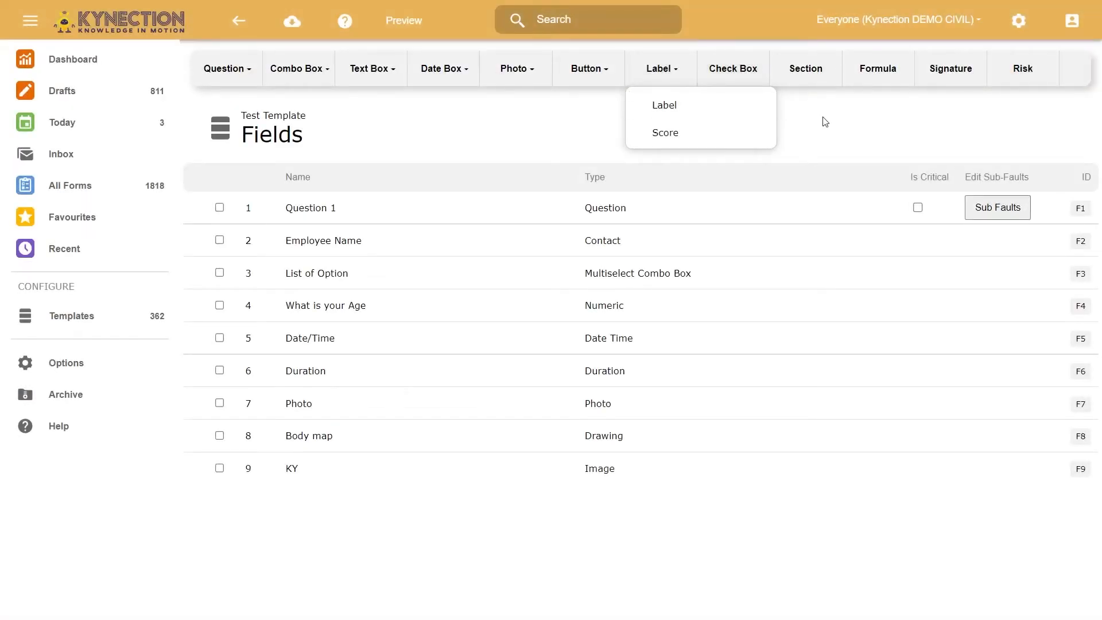
Add a Check Box field without a label to the template and save it
left_click(823, 120)
left_click(750, 75)
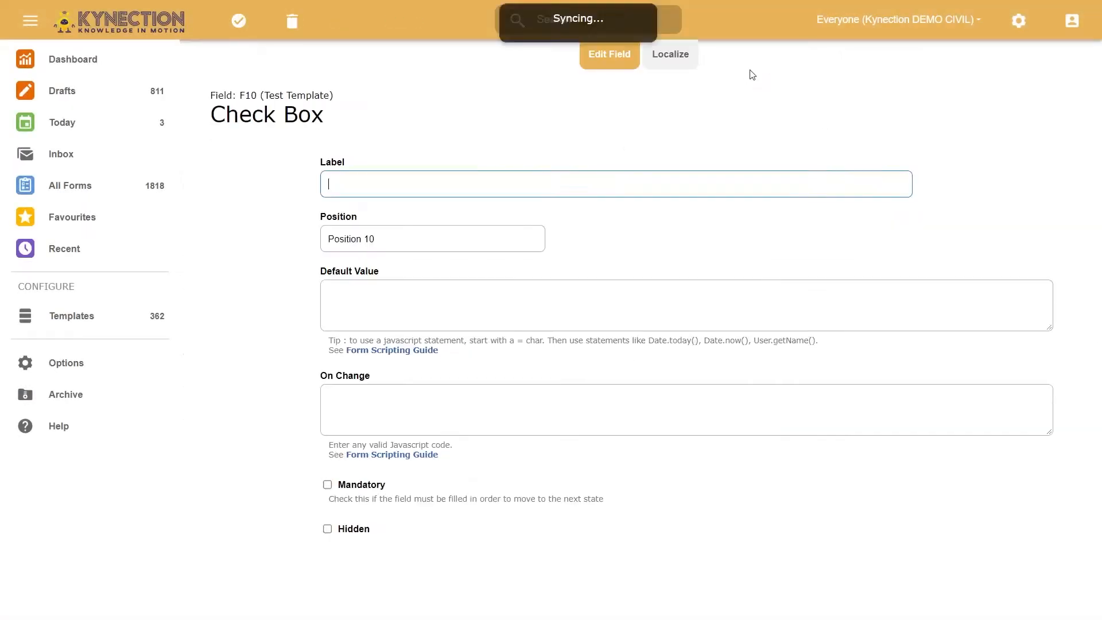
left_click(242, 35)
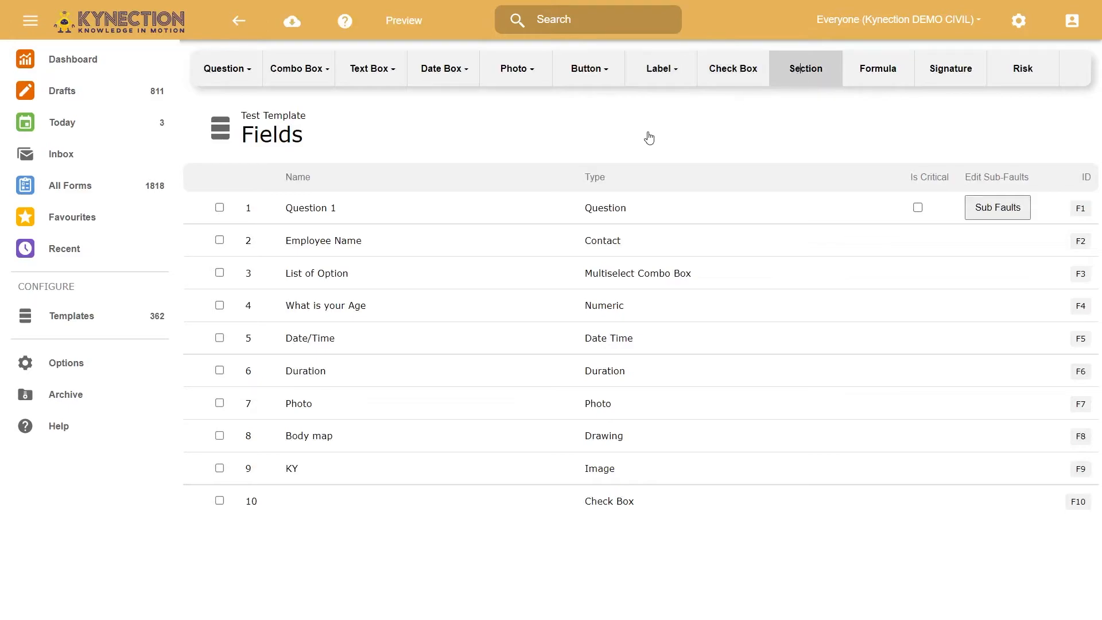
Label the new section header "Heading", save it, and move it directly above the Duration field
left_click(479, 183)
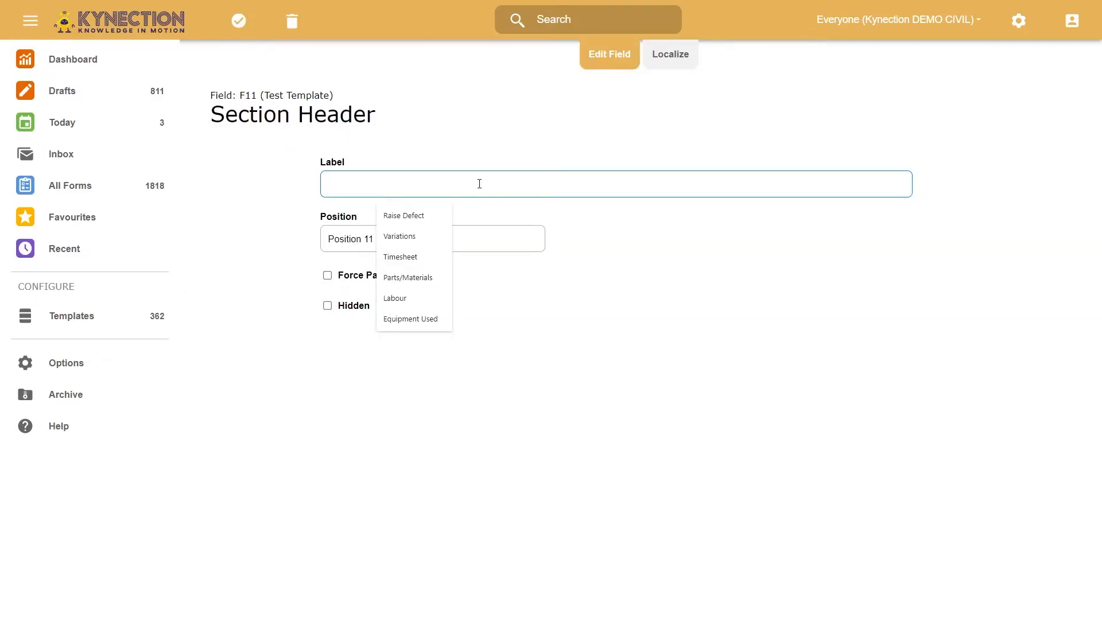
type("Heading")
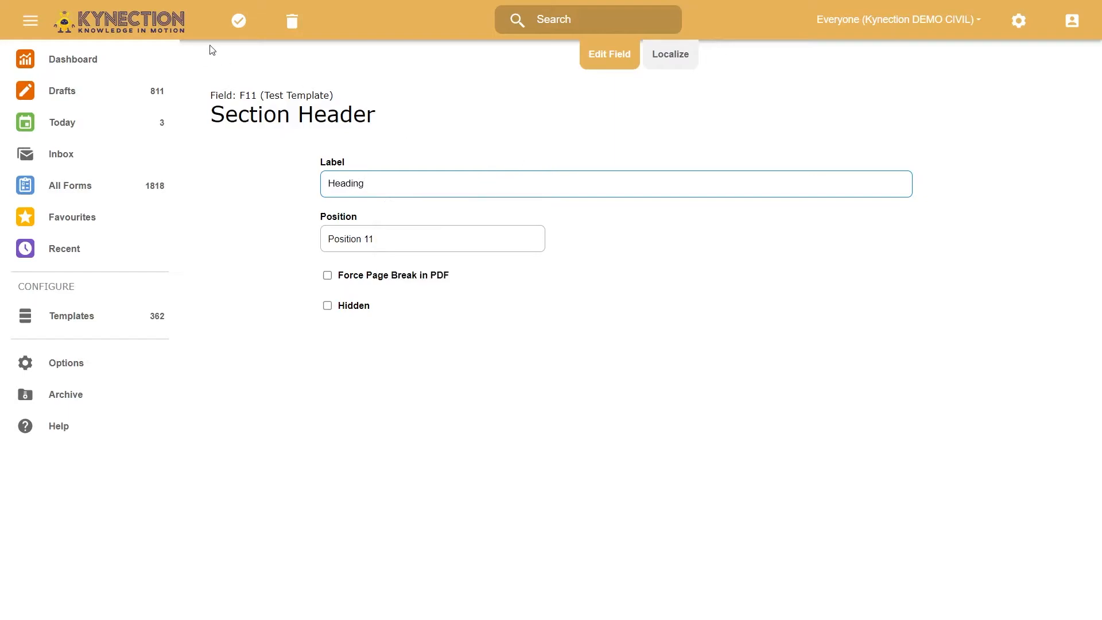
left_click(256, 35)
left_click_drag(322, 537, 310, 368)
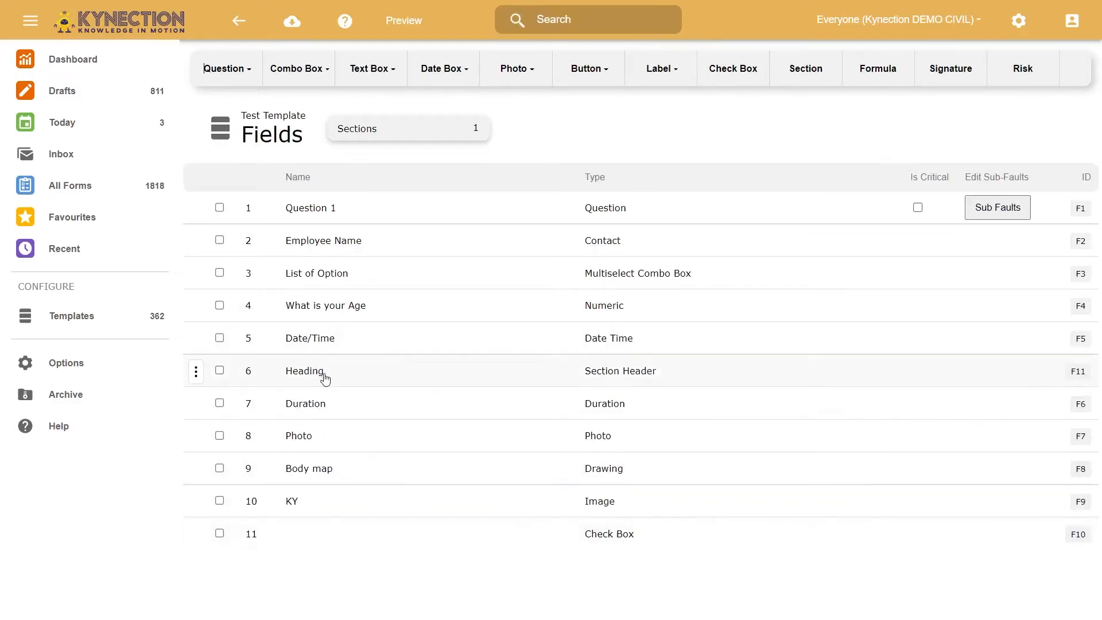
Preview the whole template to check how the Heading section divides the fields, and leave the preview
left_click(403, 21)
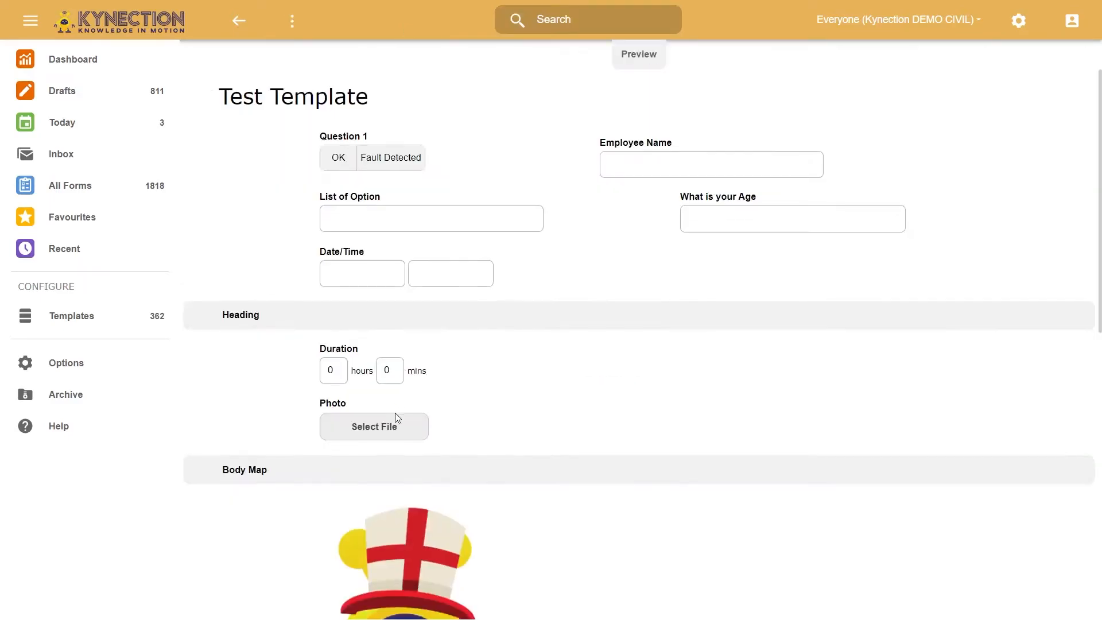
scroll(395, 412, "down", 5)
scroll(395, 417, "down", 5)
scroll(392, 417, "up", 10)
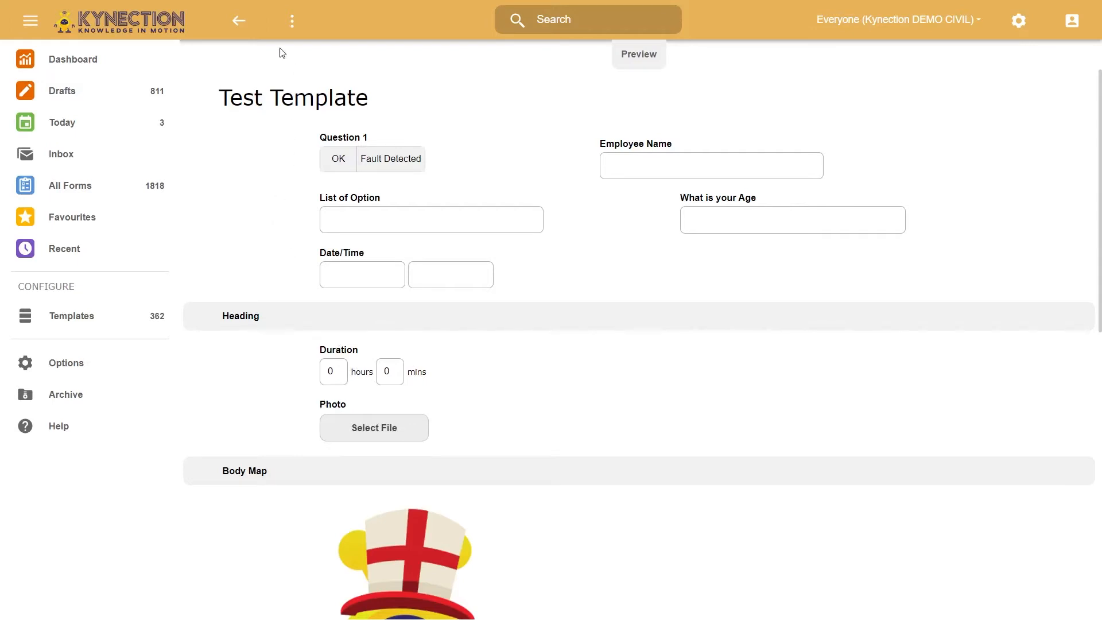
left_click(247, 24)
Add a Formula field without a label or script to the template and save it
left_click(876, 81)
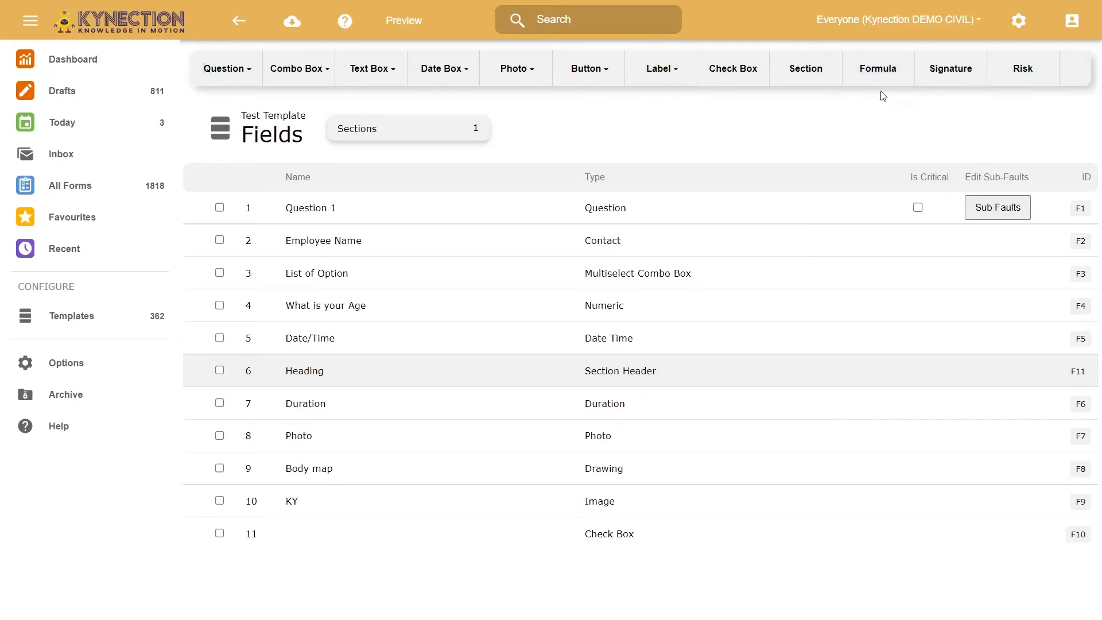
left_click(887, 81)
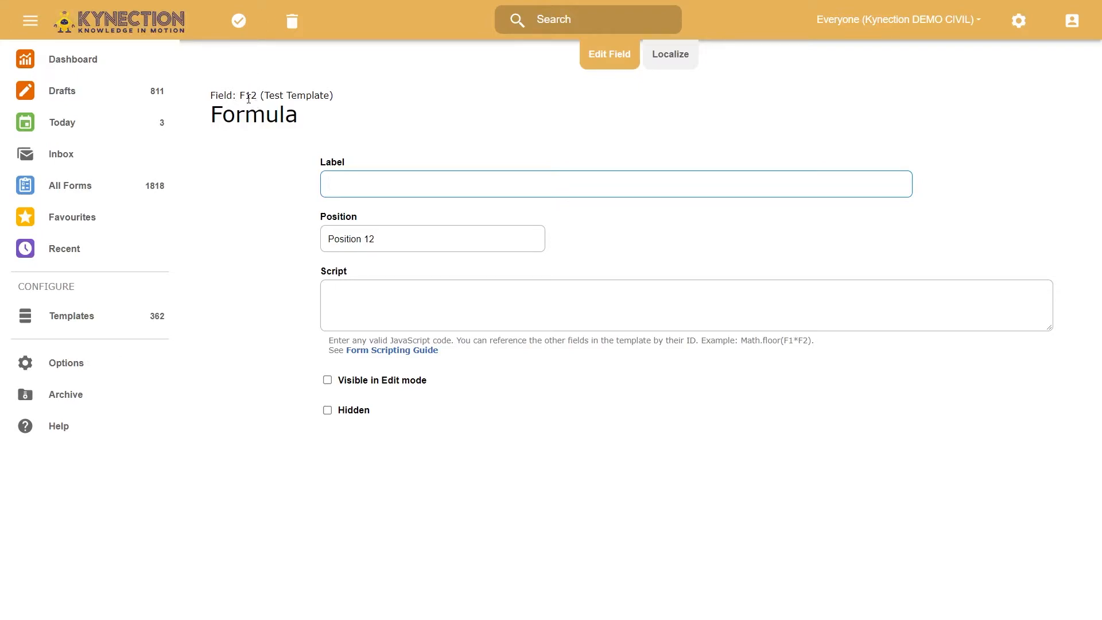
left_click(240, 21)
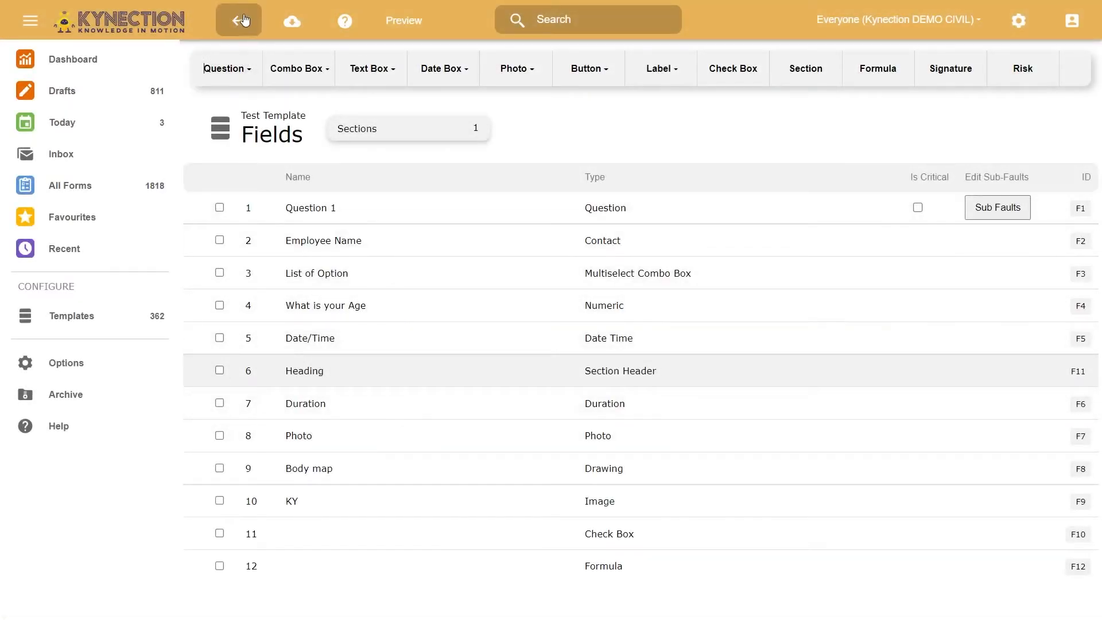
Leave the field list, open the template's general info and link the template to Company
left_click(243, 28)
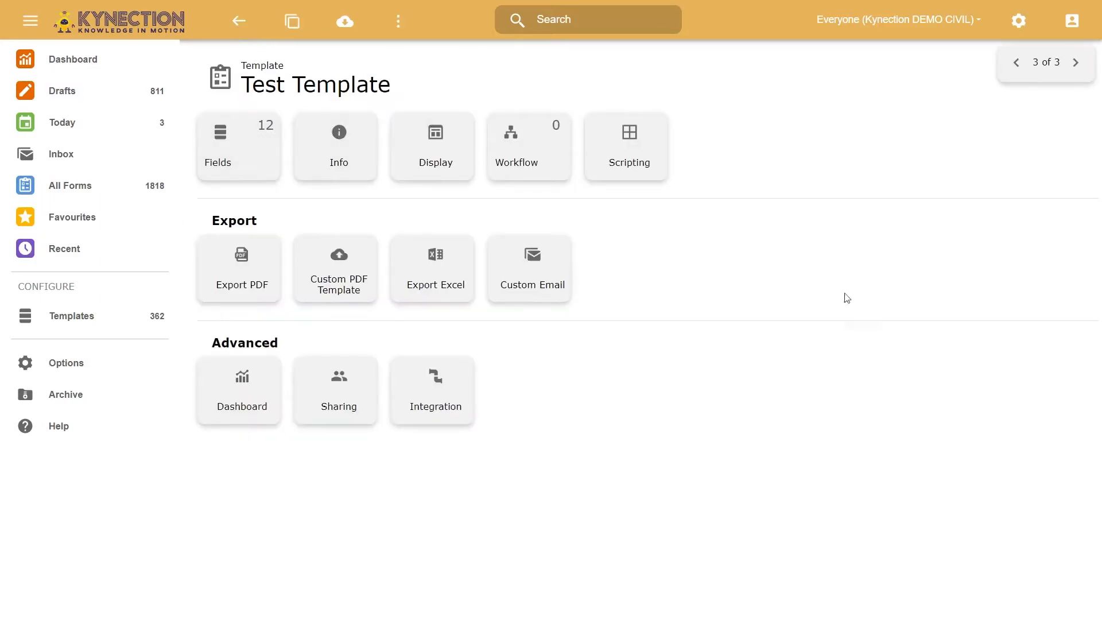
left_click(339, 161)
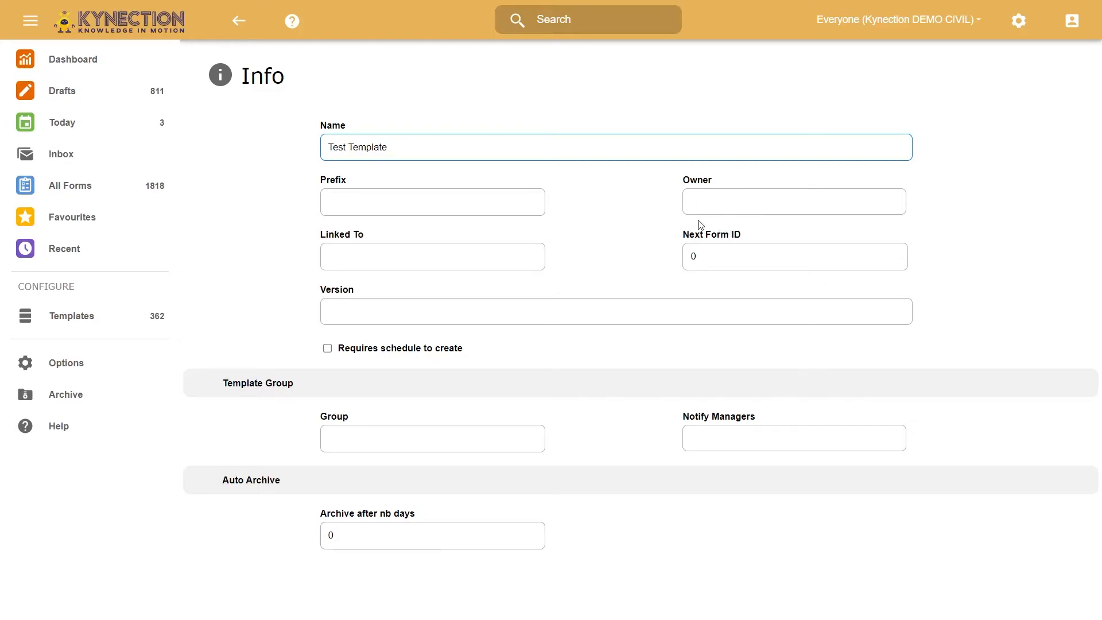
left_click(400, 262)
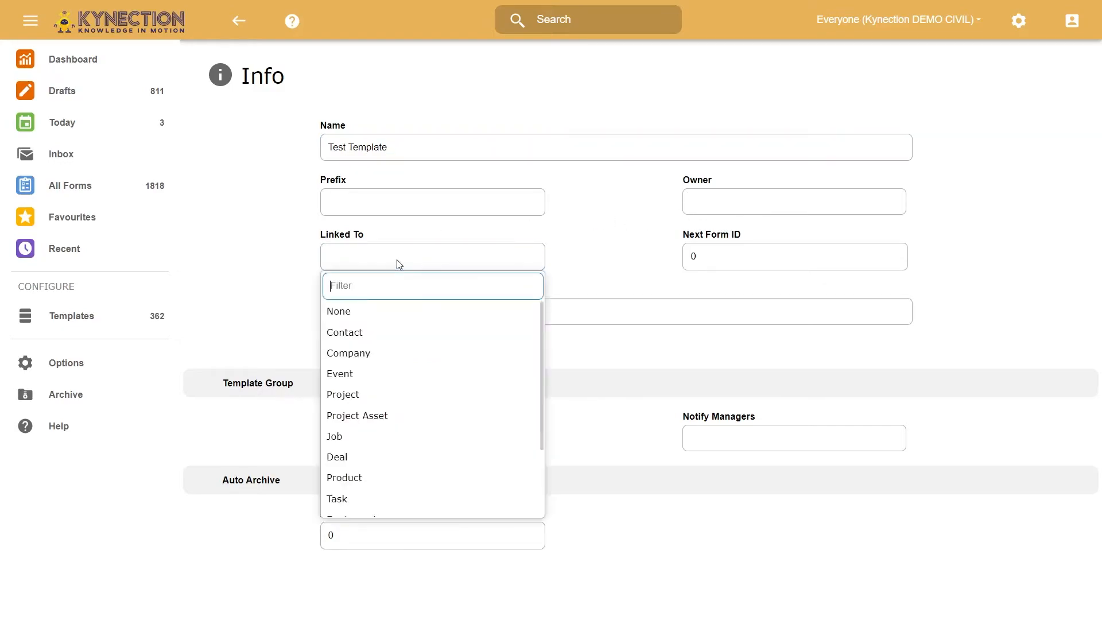
left_click(407, 359)
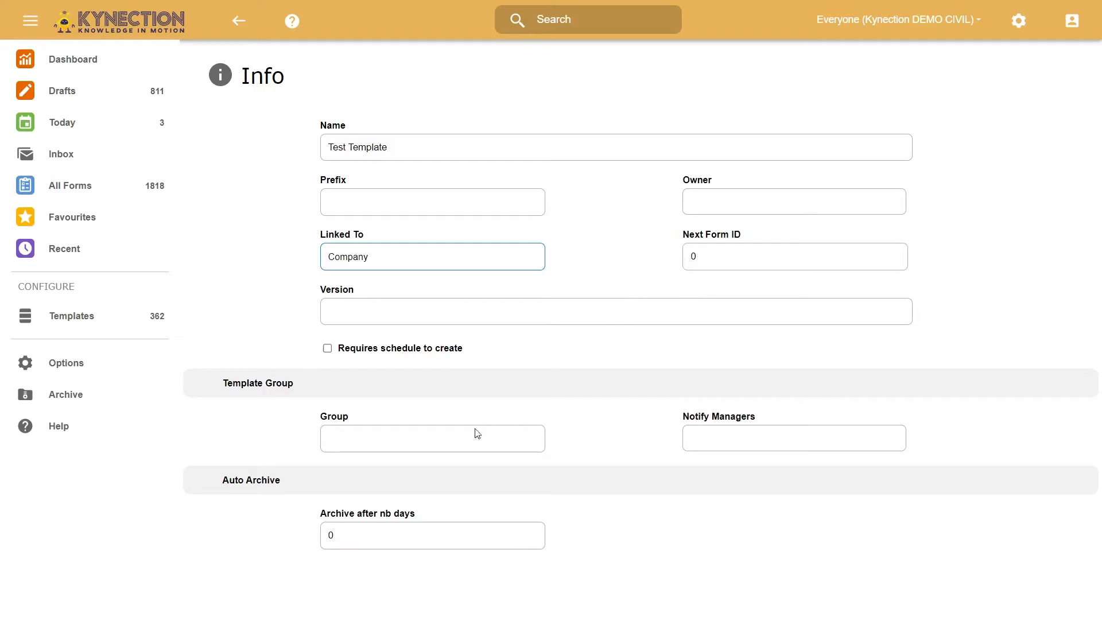
Browse the available template groups and assign the template to the Audit group
left_click(346, 446)
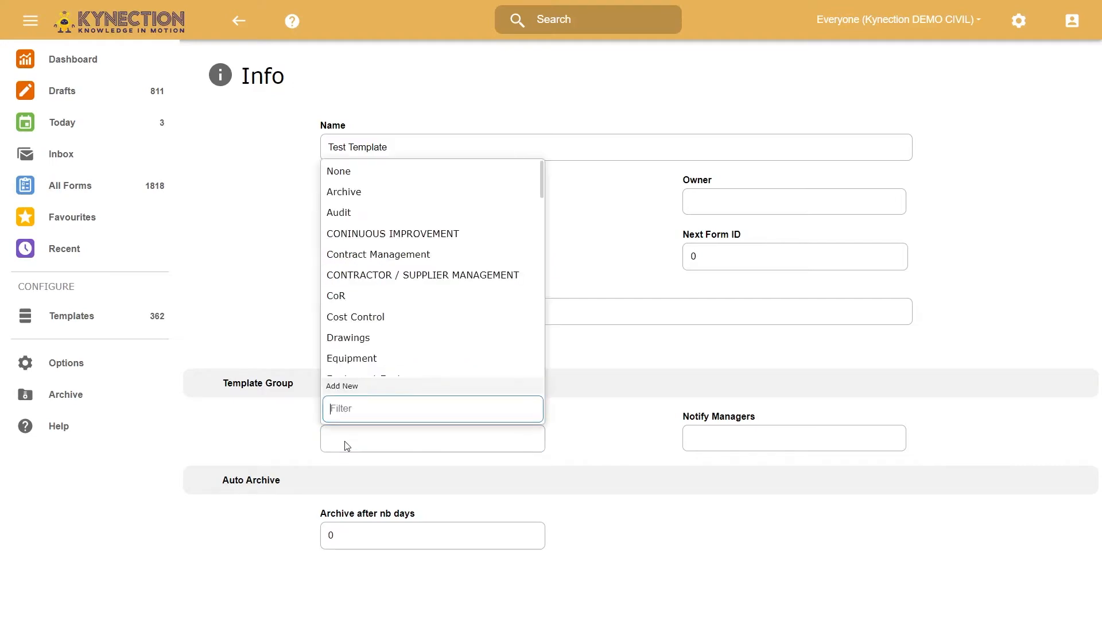
left_click(260, 446)
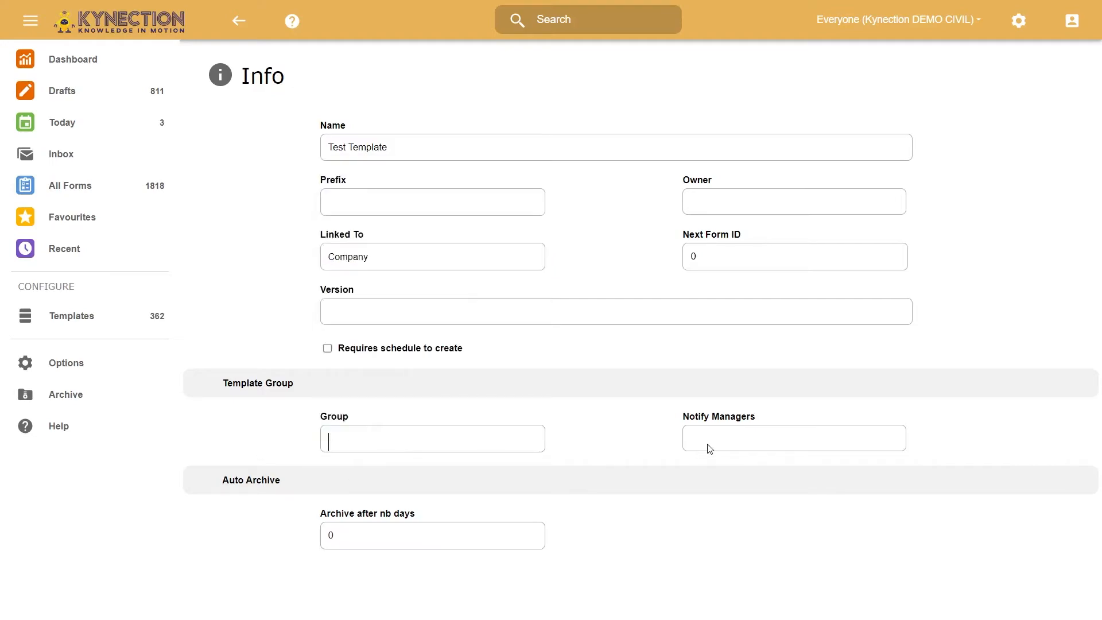
left_click(372, 445)
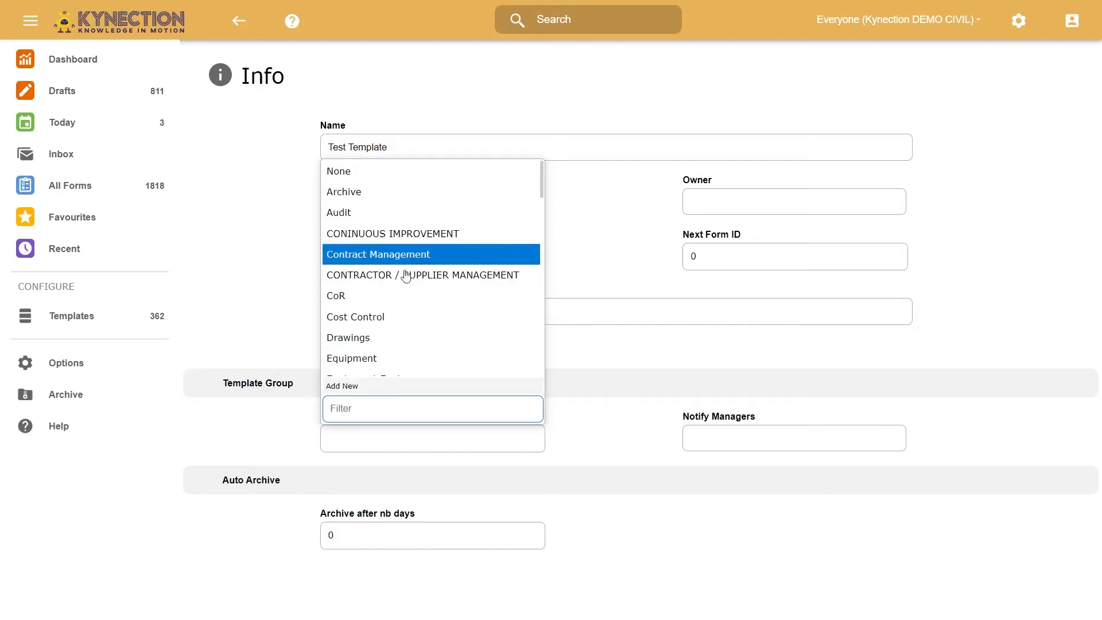
scroll(395, 307, "down", 2)
scroll(395, 307, "down", 6)
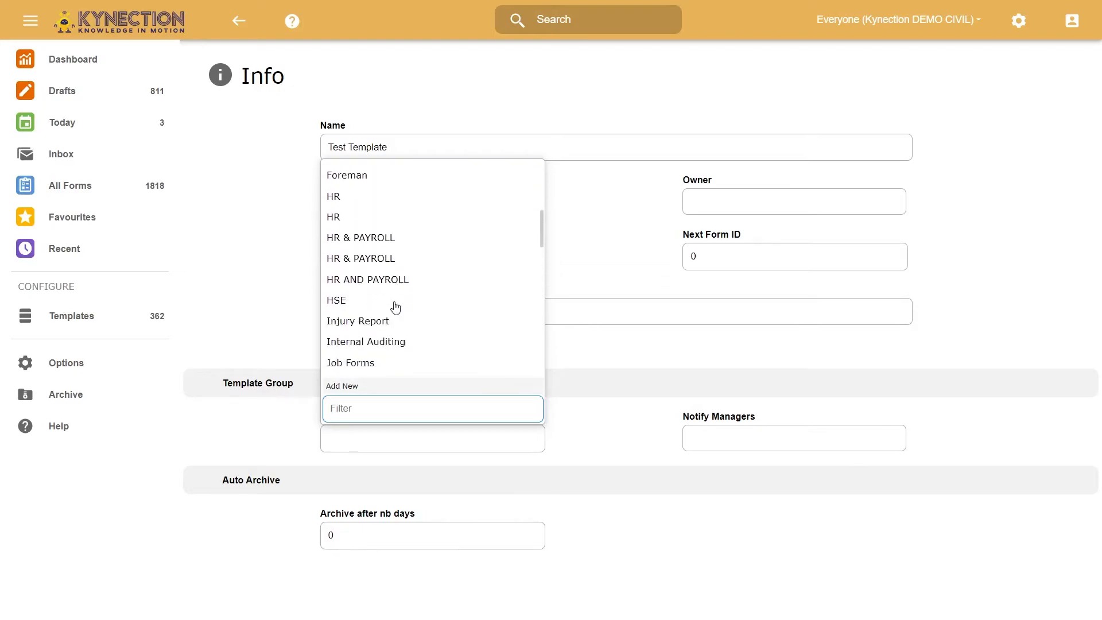
scroll(396, 307, "down", 7)
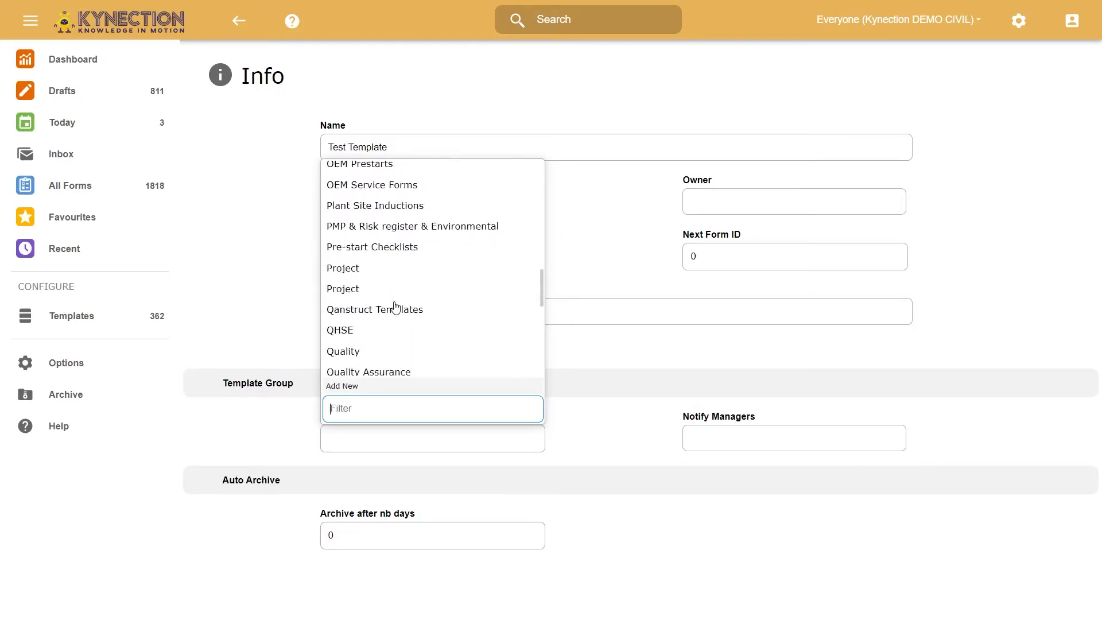
scroll(396, 307, "down", 2)
left_click(354, 221)
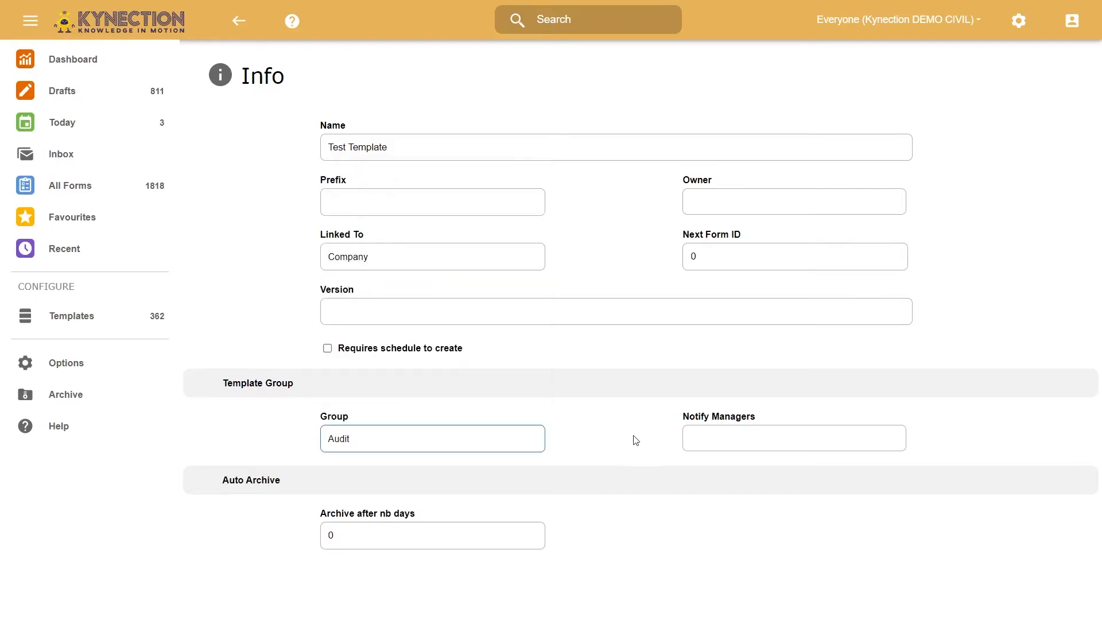
Review the staff available for Notify Managers and the Auto Archive setting, and leave the template's info settings
left_click(753, 446)
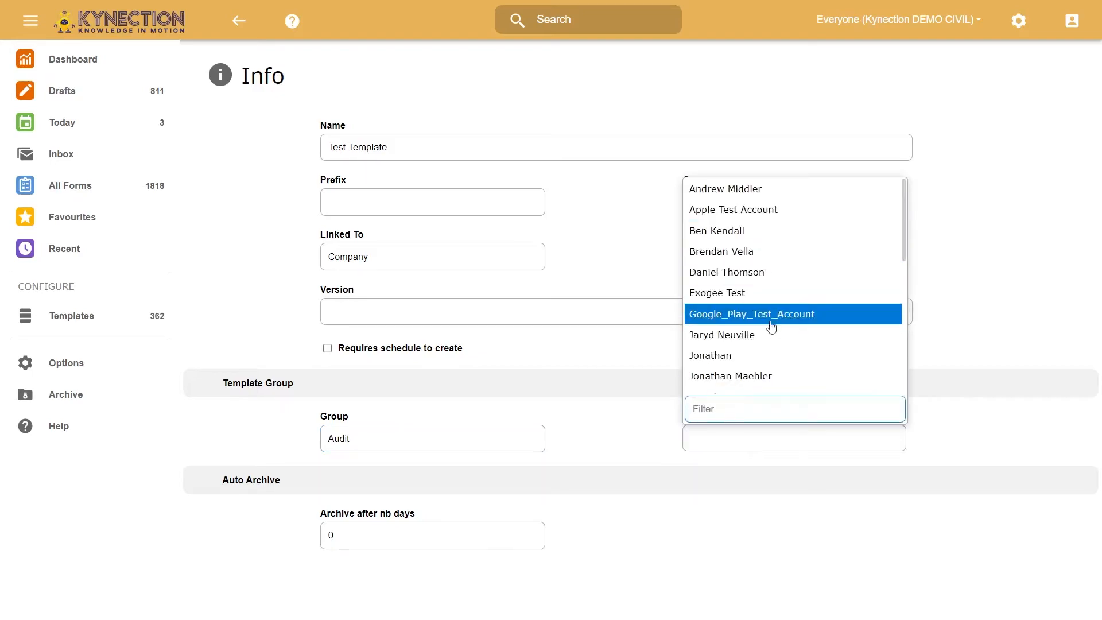
left_click(748, 519)
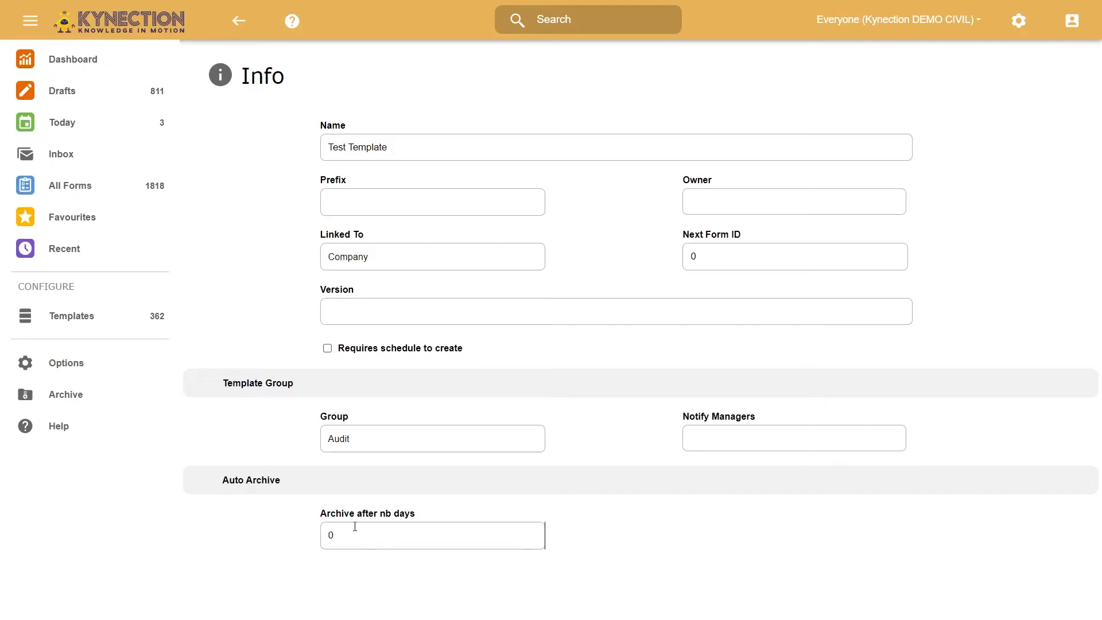
left_click(239, 20)
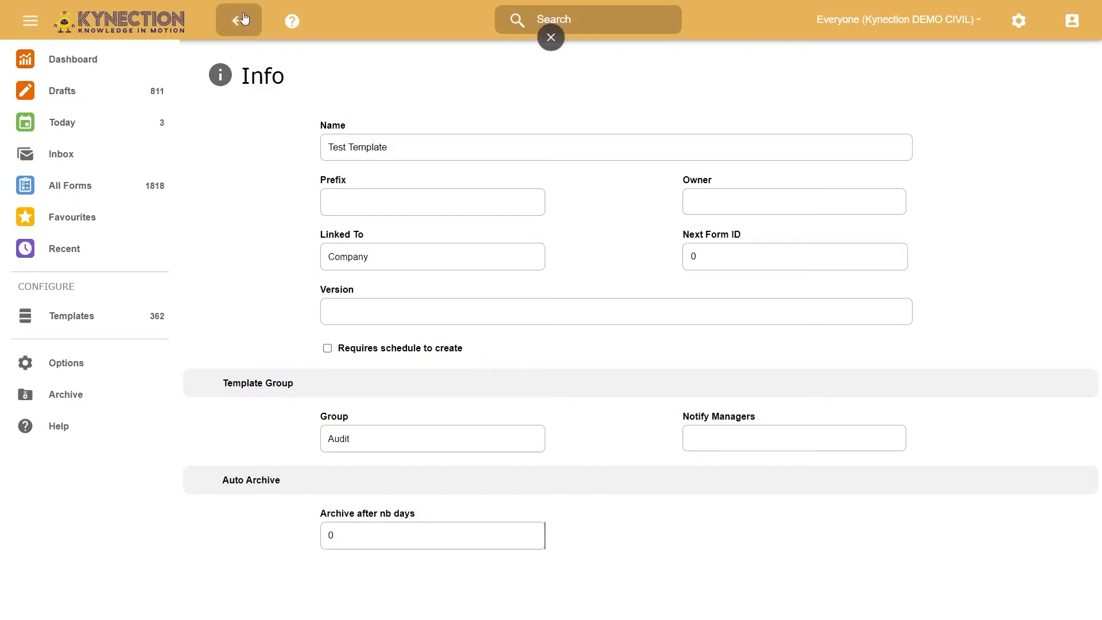
Open the template's display settings and look through the fields available as list columns
left_click(451, 160)
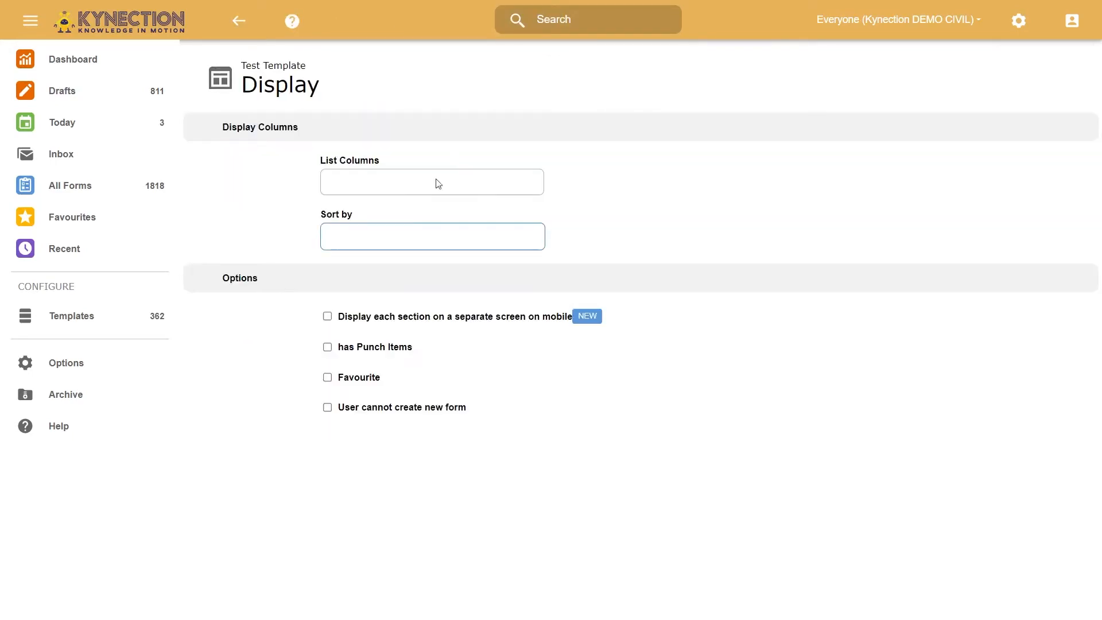
left_click(373, 191)
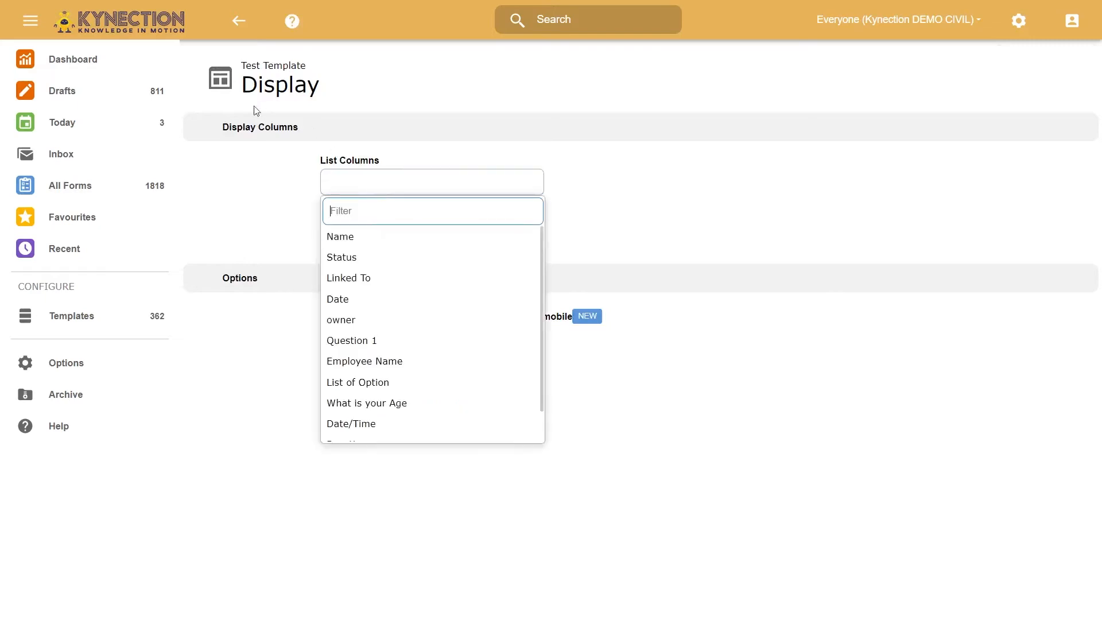
left_click(247, 25)
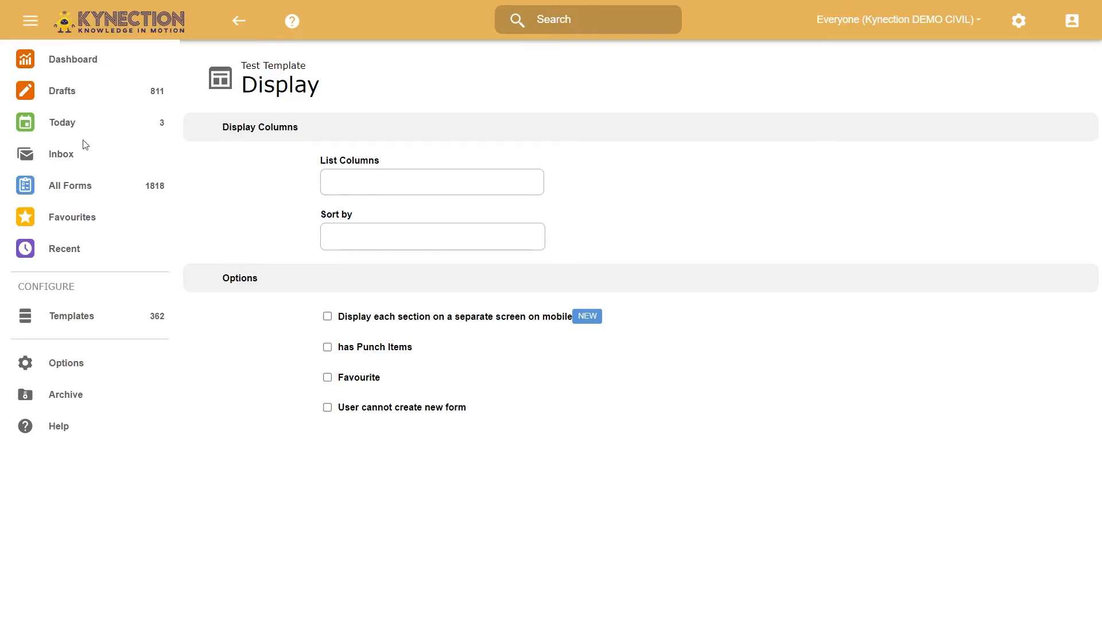
View the columns in the full list of High Risk Inspection forms, found in the Equipment Expiry group of All Forms
left_click(84, 195)
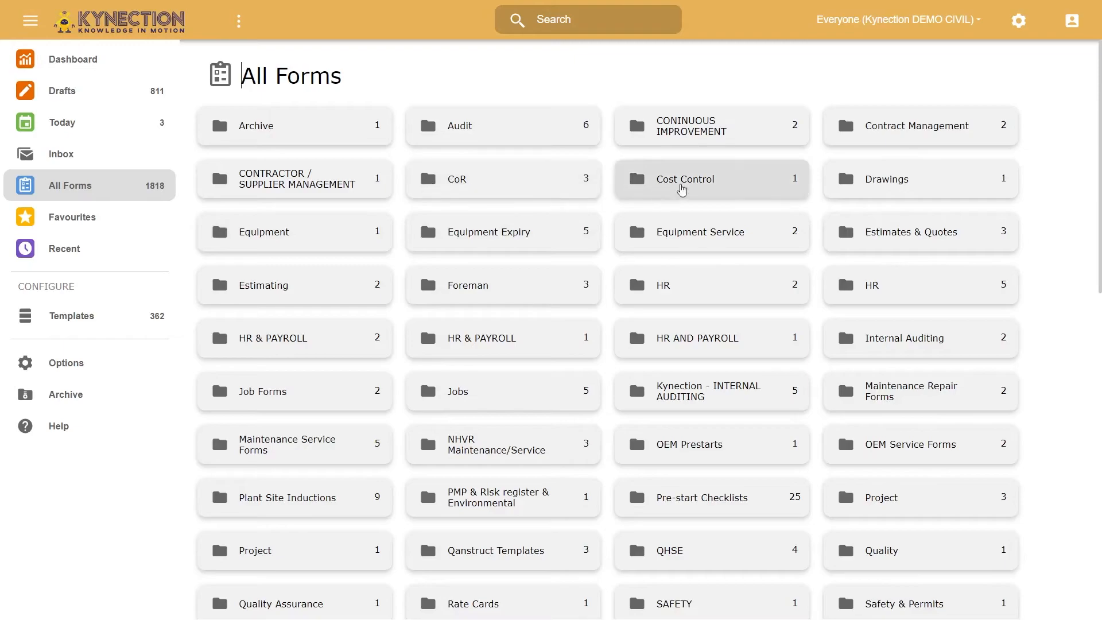
left_click(498, 233)
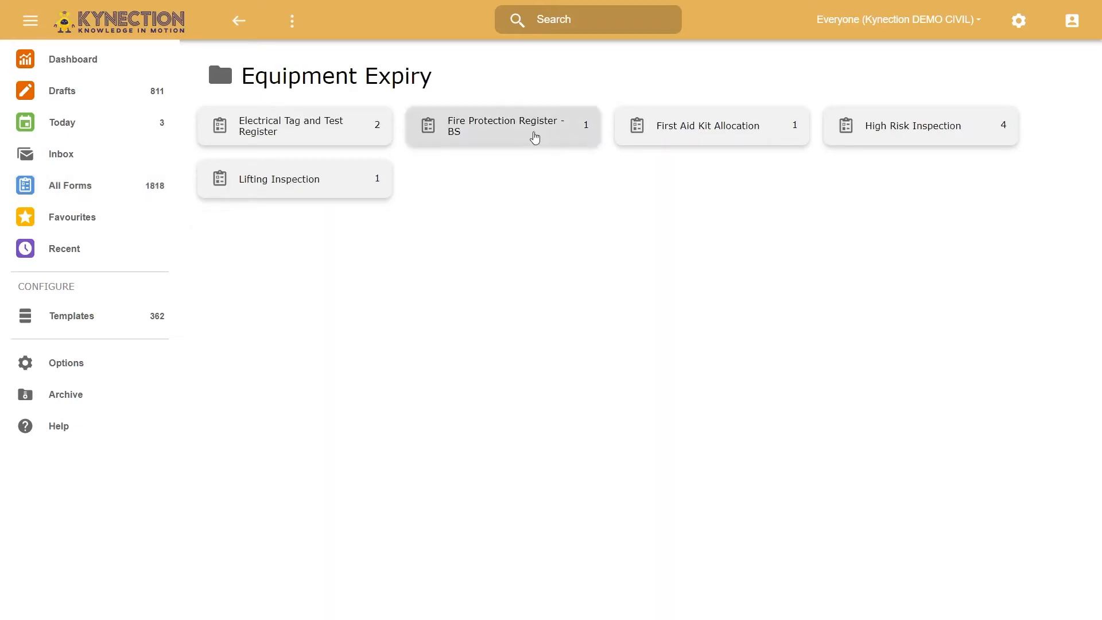
left_click(935, 133)
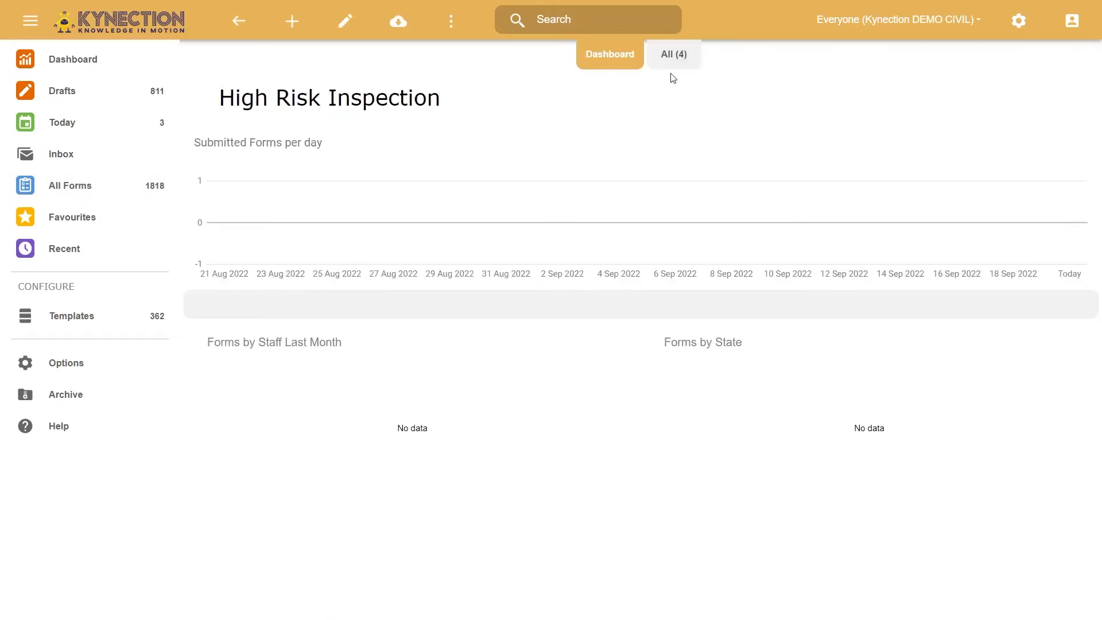
left_click(676, 60)
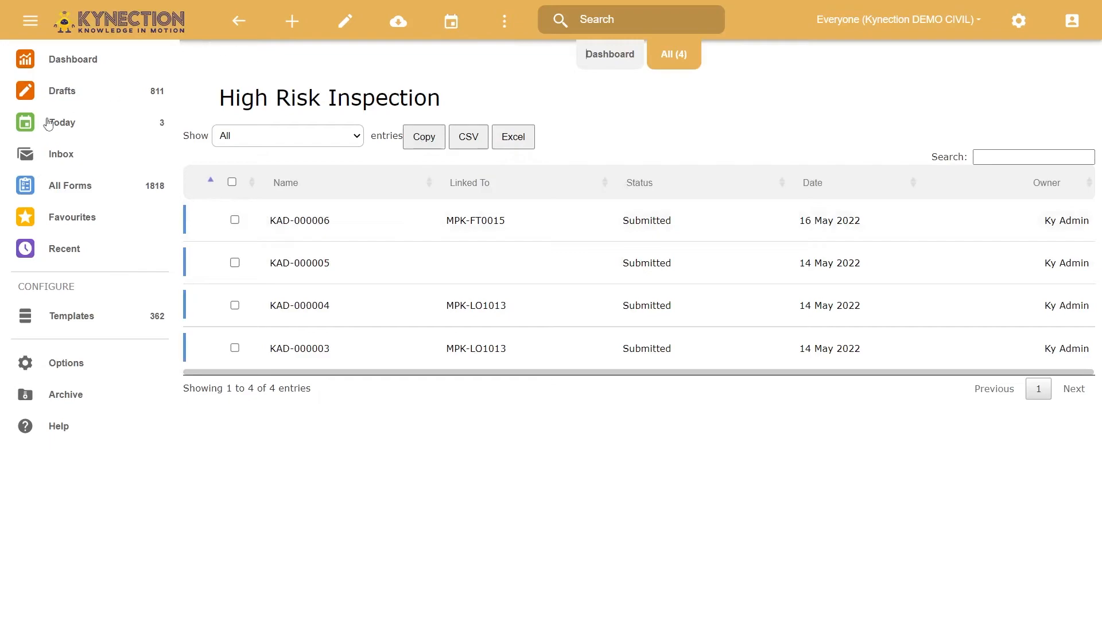
Search the templates for "Test" and open the Test Template that belongs to the Audit group
left_click(63, 323)
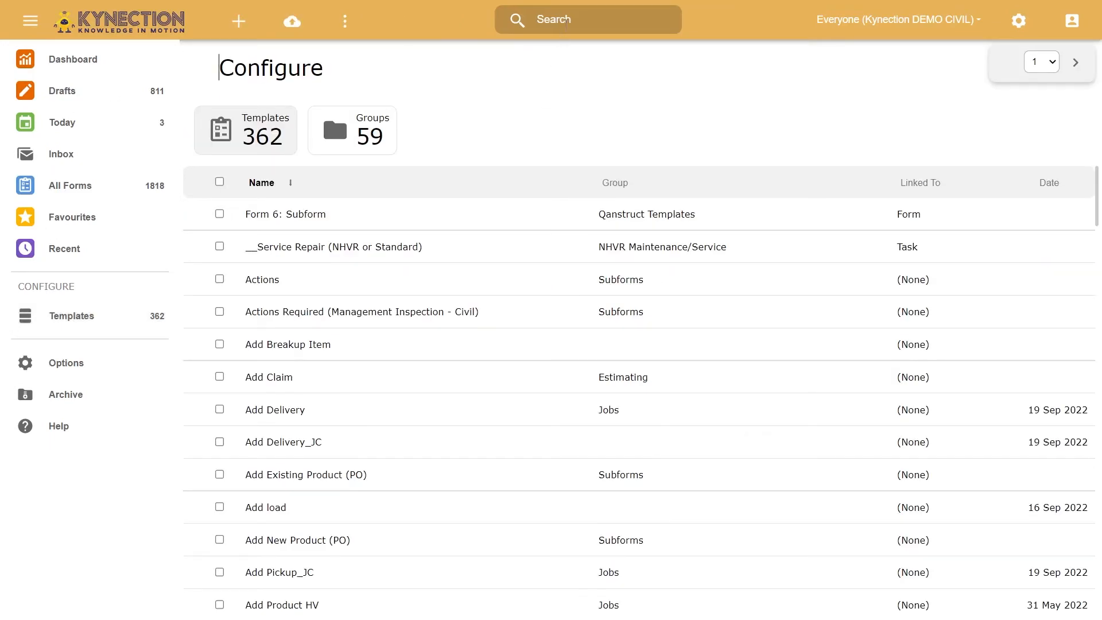
left_click(566, 23)
type("Test")
key("Return")
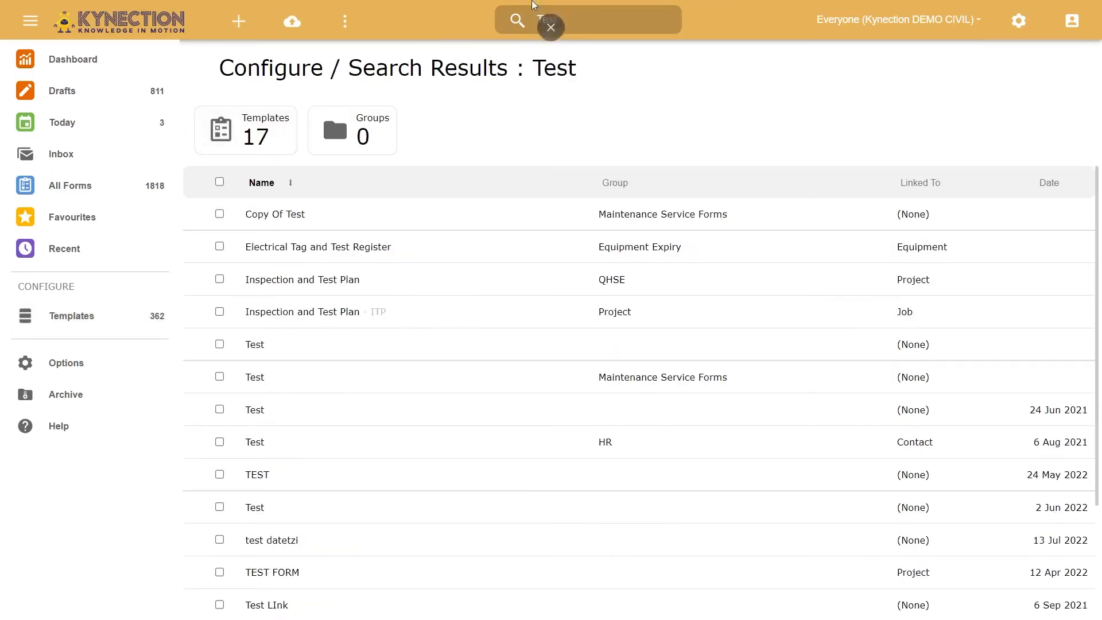
scroll(457, 428, "down", 3)
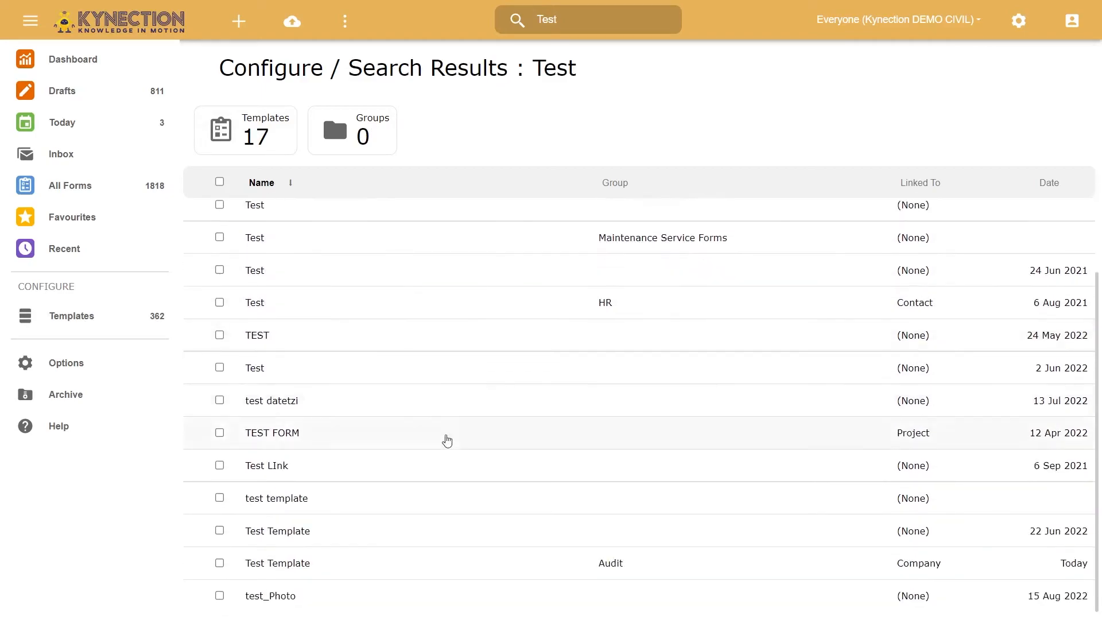
left_click(329, 561)
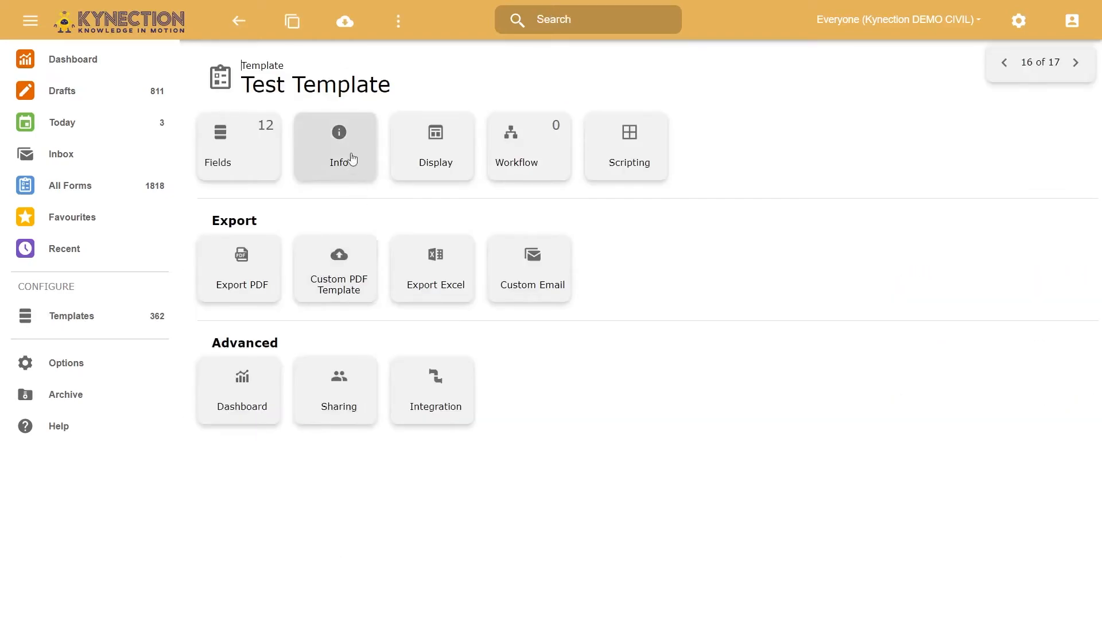
Set the template's display list columns to Date, Question 1, Employee Name and List of Option, and leave the display settings
left_click(431, 163)
left_click(428, 189)
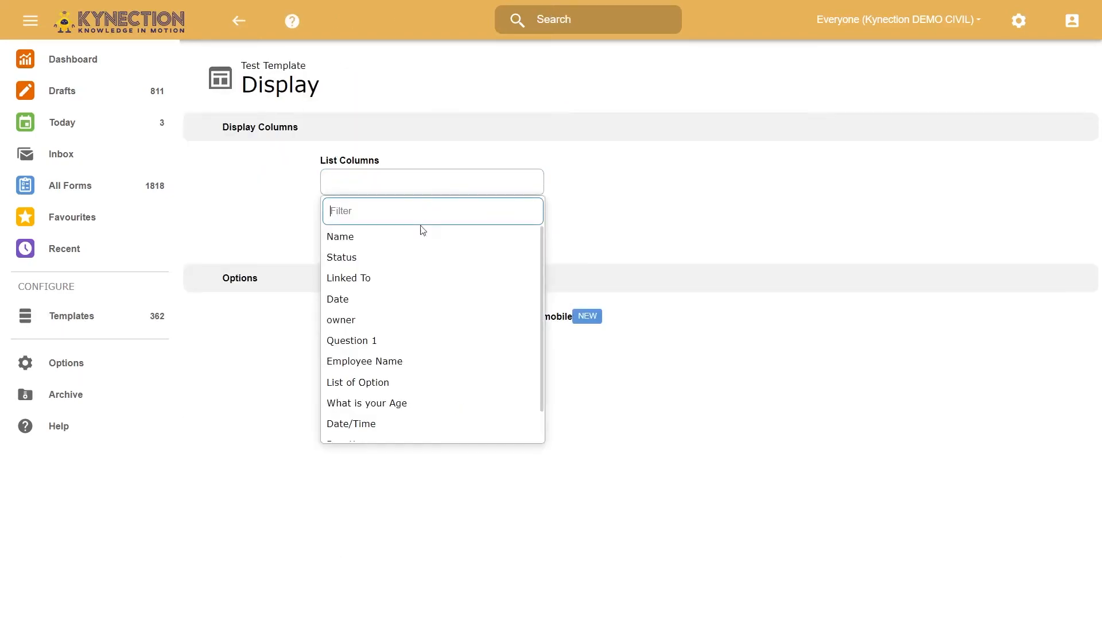
left_click(377, 303)
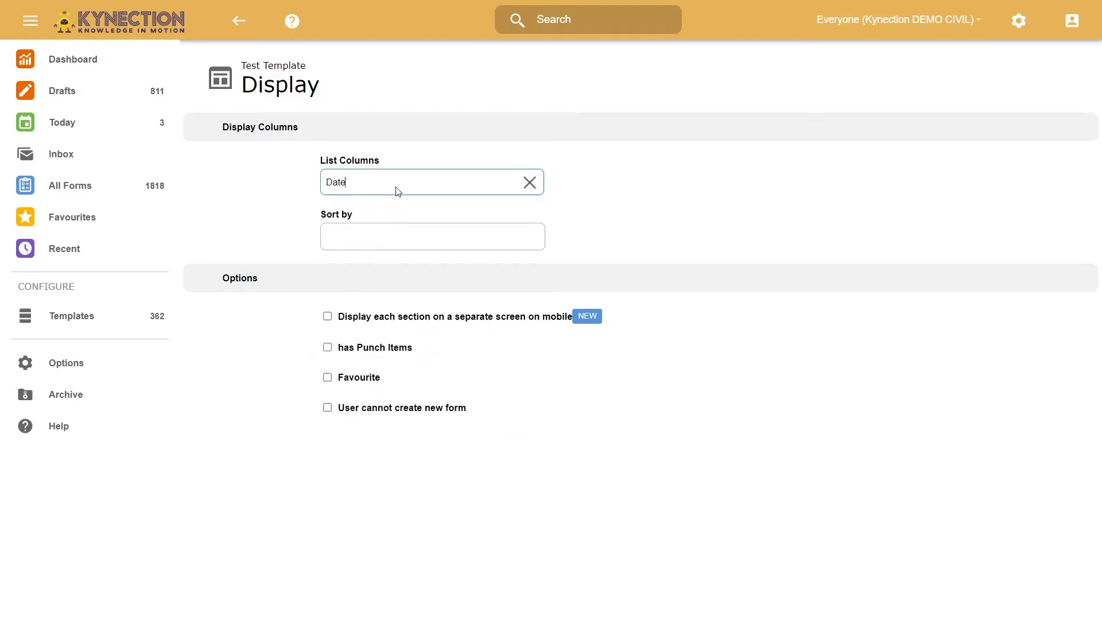
left_click(398, 192)
left_click(369, 319)
left_click(396, 202)
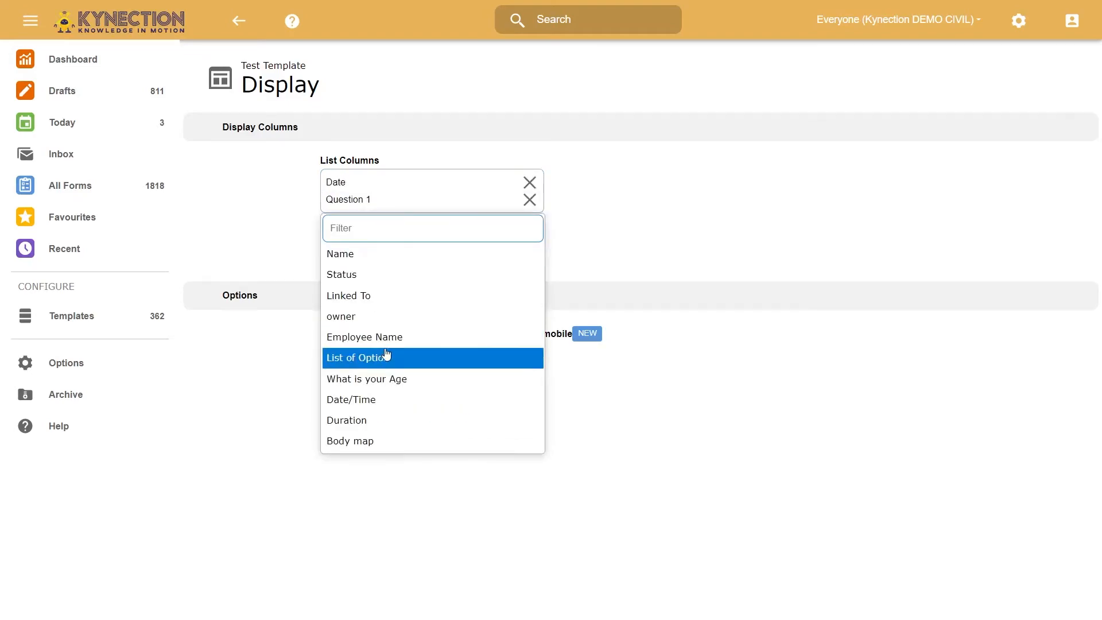
left_click(367, 337)
left_click(402, 219)
left_click(362, 354)
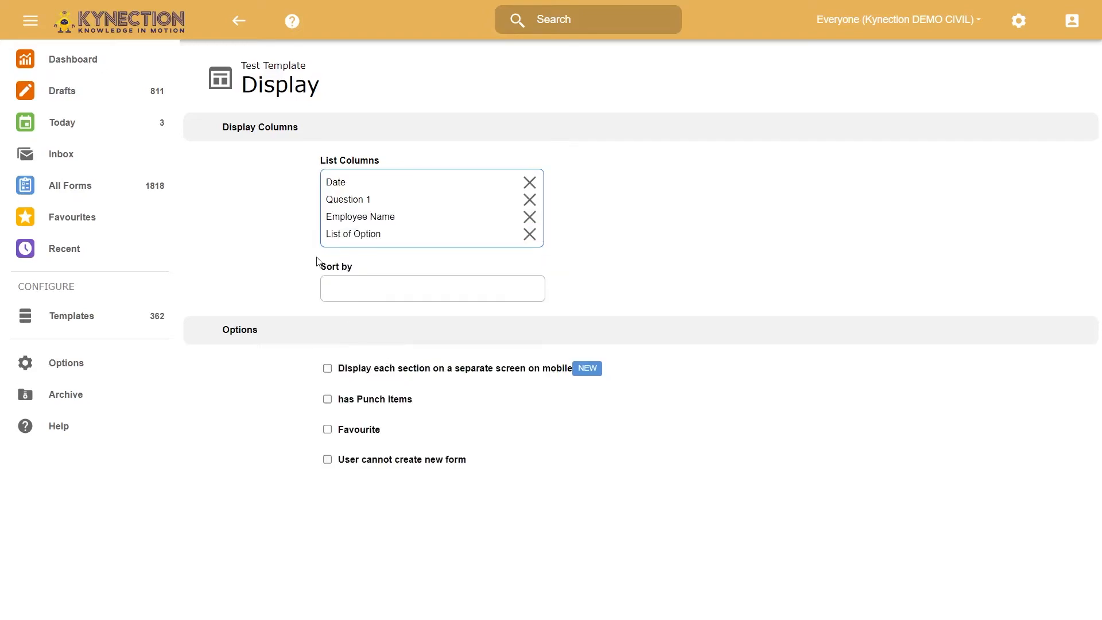
left_click(238, 27)
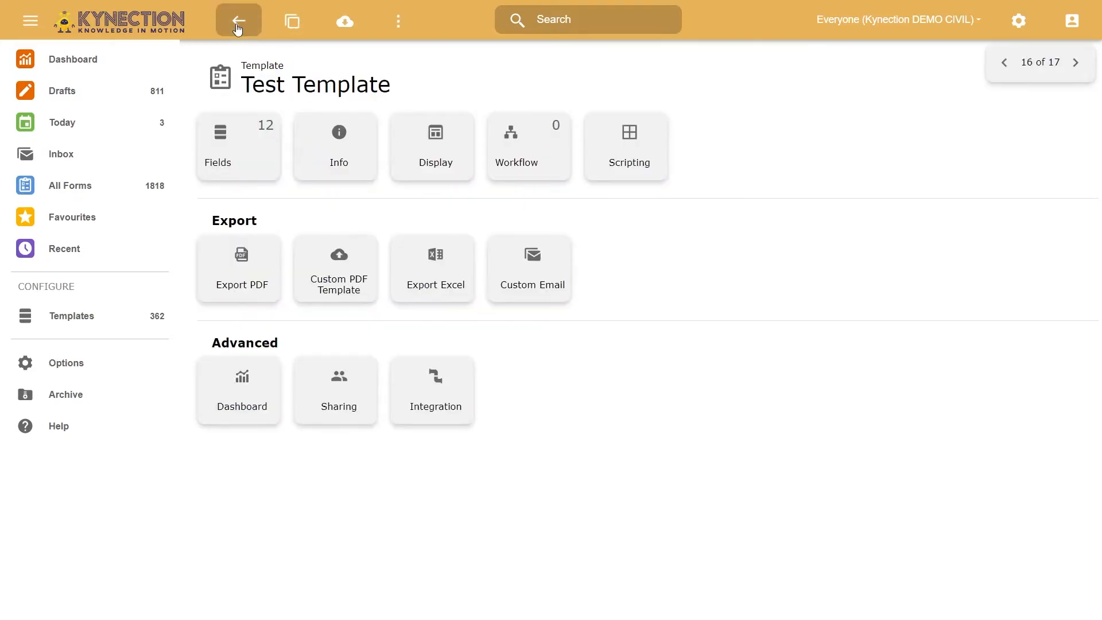
Leave the templates for the home page, go to Contacts and open the 1300 Tempfence company record
left_click(238, 28)
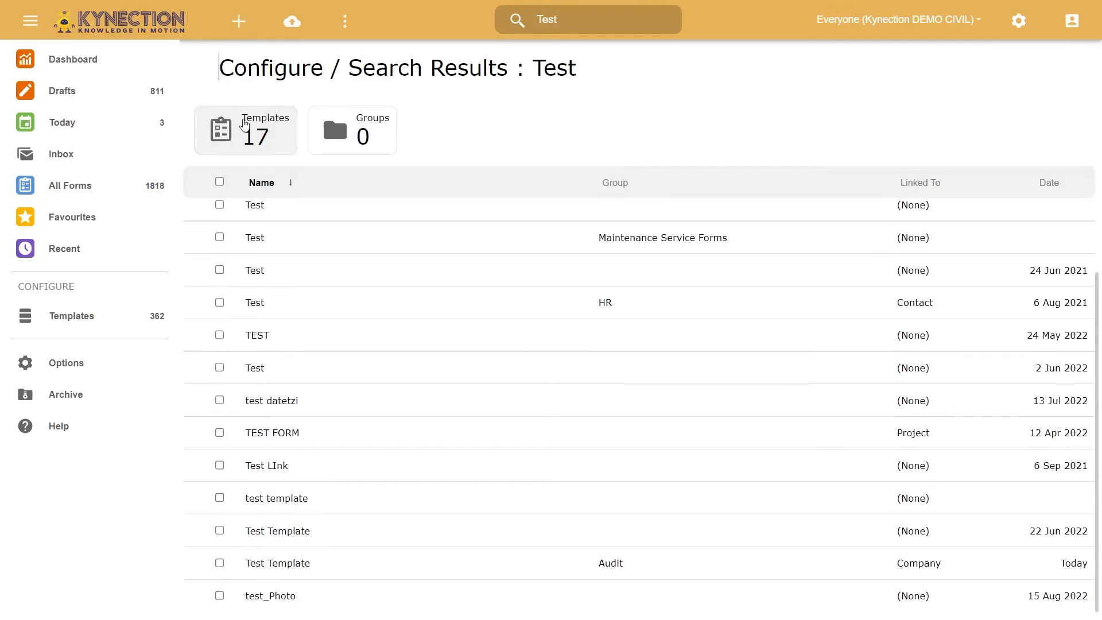
scroll(503, 344, "up", 3)
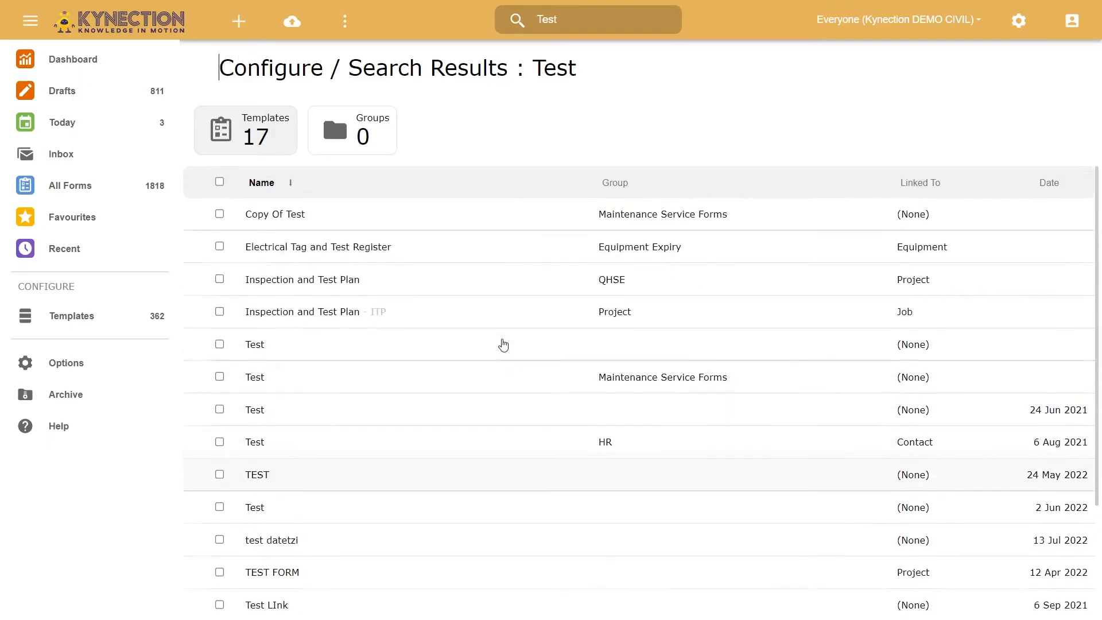
left_click(52, 27)
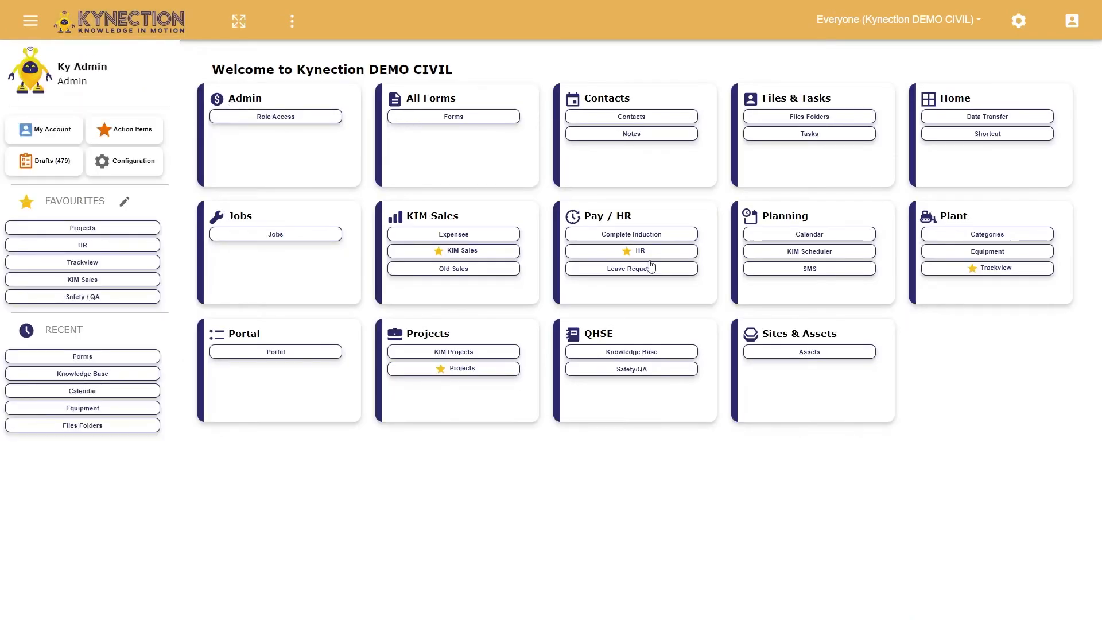
left_click(602, 136)
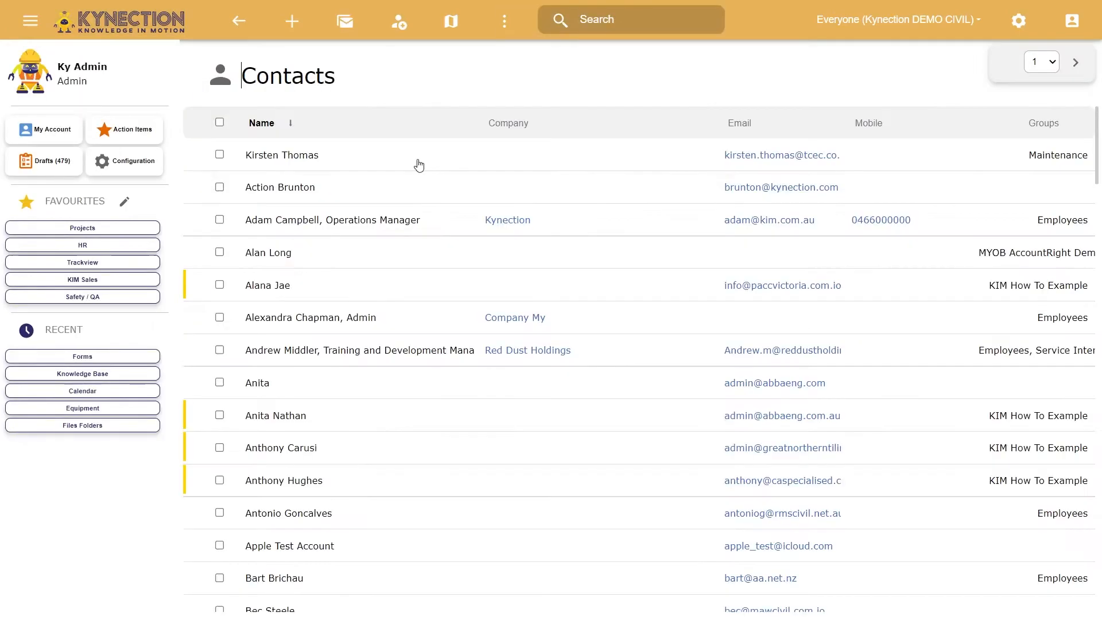
left_click(87, 91)
left_click(314, 421)
Create a new form for the 1300 Tempfence company from the Test Template
left_click(398, 21)
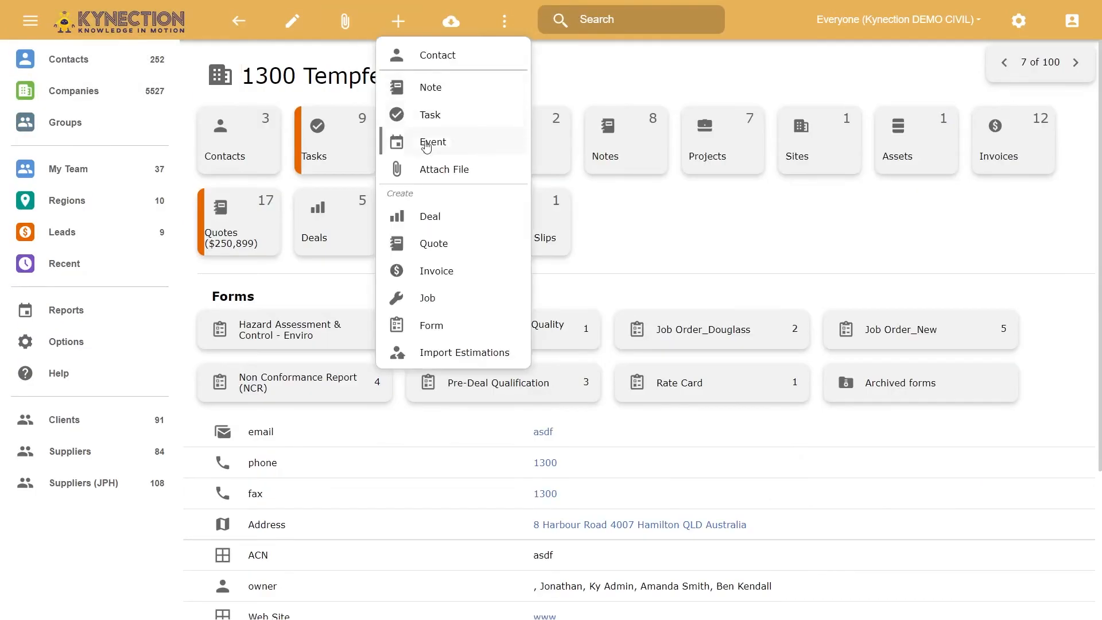
left_click(432, 325)
left_click(450, 85)
left_click(450, 110)
Fill in the form with Question 1 OK, an employee name, option B, age 1 and today's date, and keep it as a draft
left_click(339, 169)
left_click(652, 175)
left_click(652, 247)
left_click(401, 229)
left_click(396, 298)
left_click(771, 231)
left_click(758, 263)
left_click(717, 281)
left_click(386, 295)
left_click(386, 438)
left_click(253, 34)
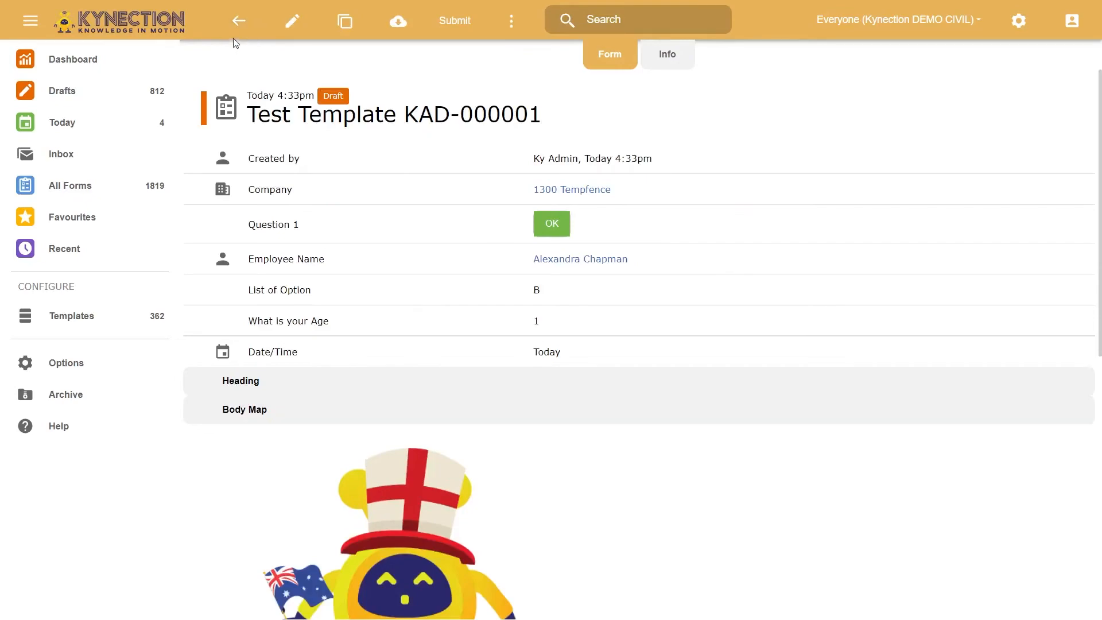
View the full list of Test Template forms, found in the Audit group of All Forms
left_click(92, 197)
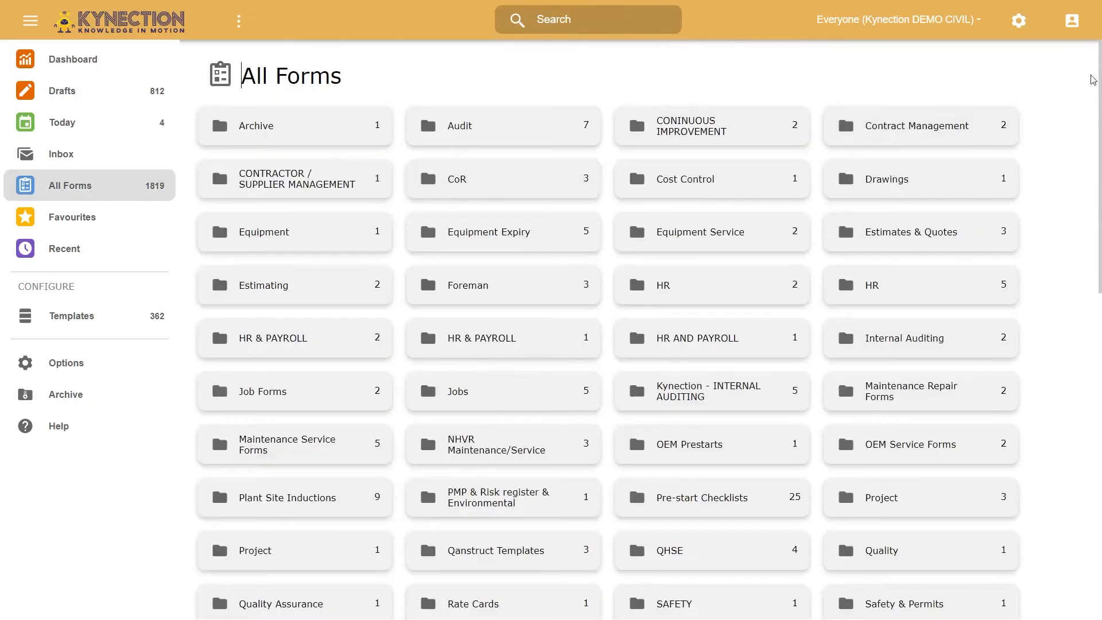
left_click(490, 117)
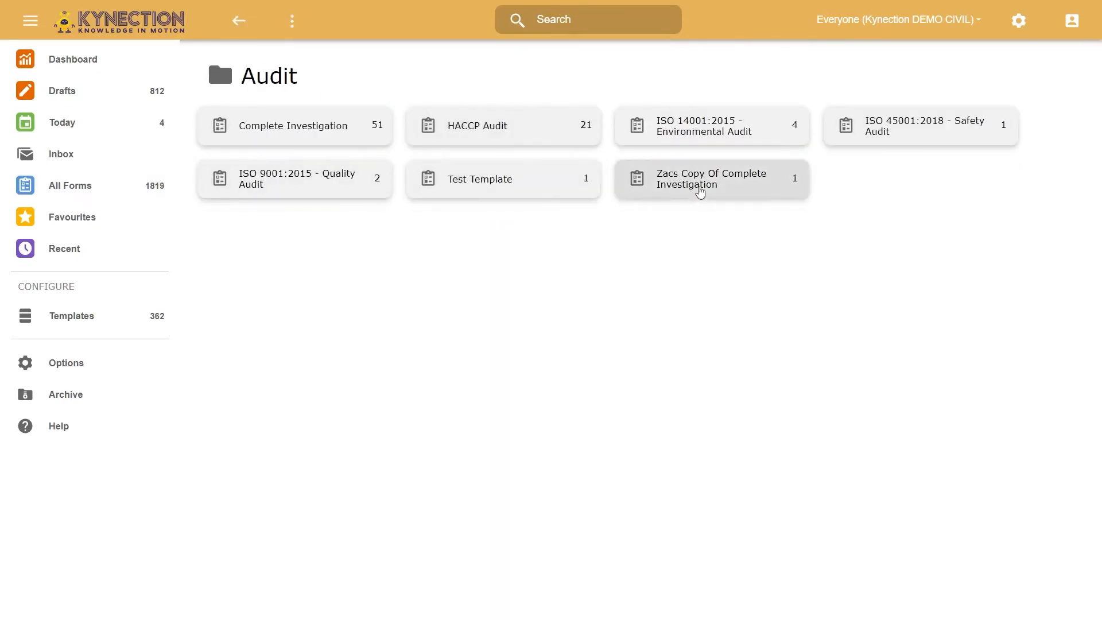
left_click(436, 180)
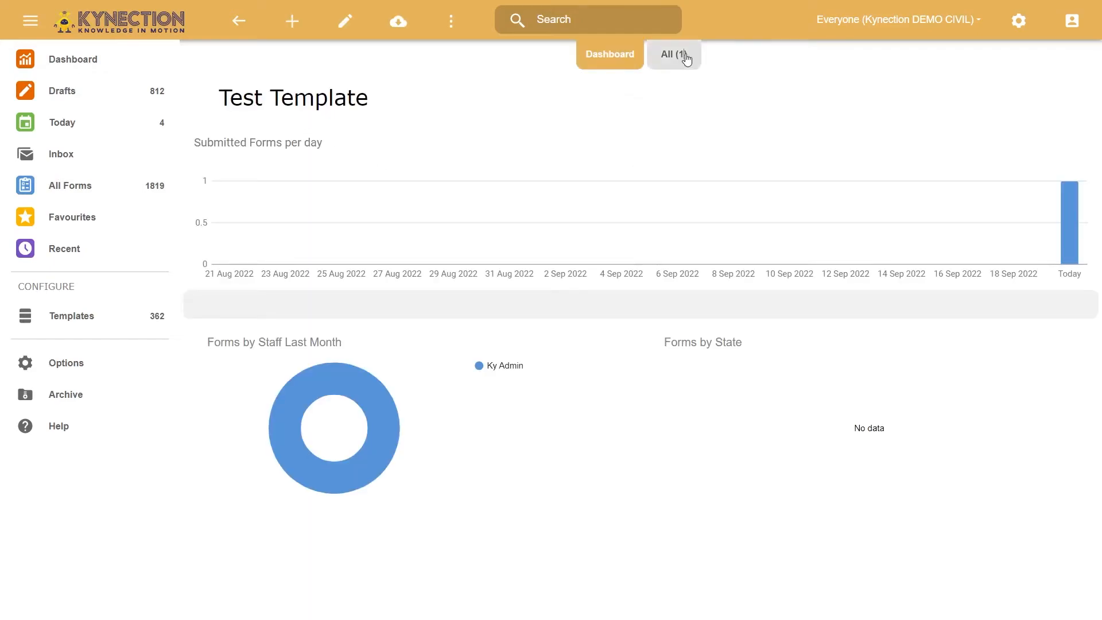
left_click(679, 53)
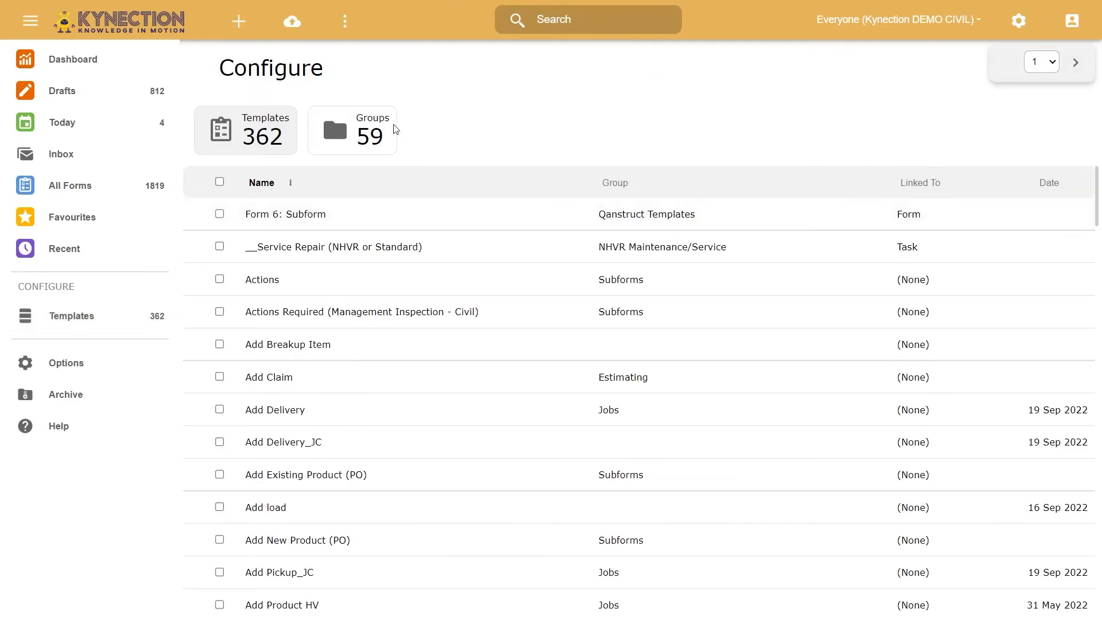
Open the Test Template from the Audit template group and go to its workflow settings
left_click(370, 135)
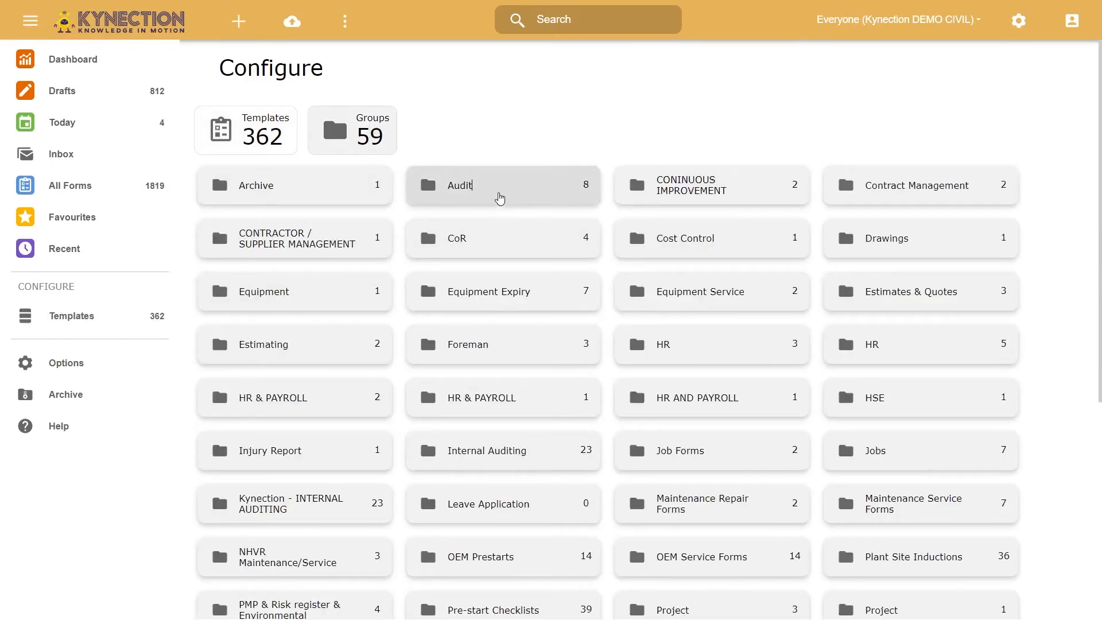
left_click(500, 197)
left_click(276, 351)
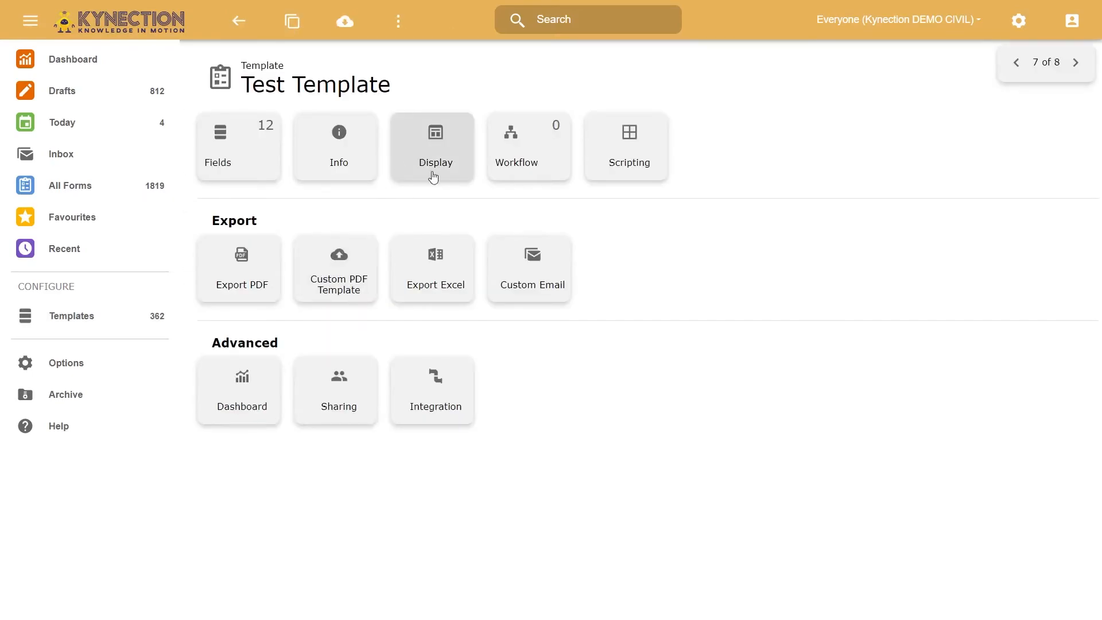
left_click(525, 157)
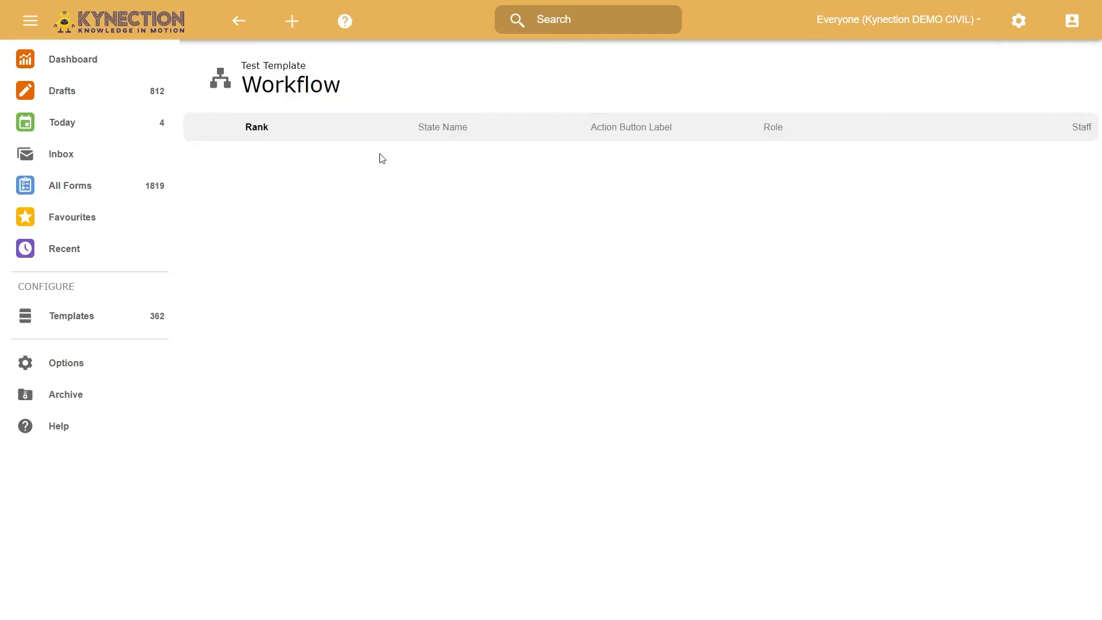
Add a workflow state named Awaiting Approval to the Test Template, with Approved as its action button label
left_click(292, 23)
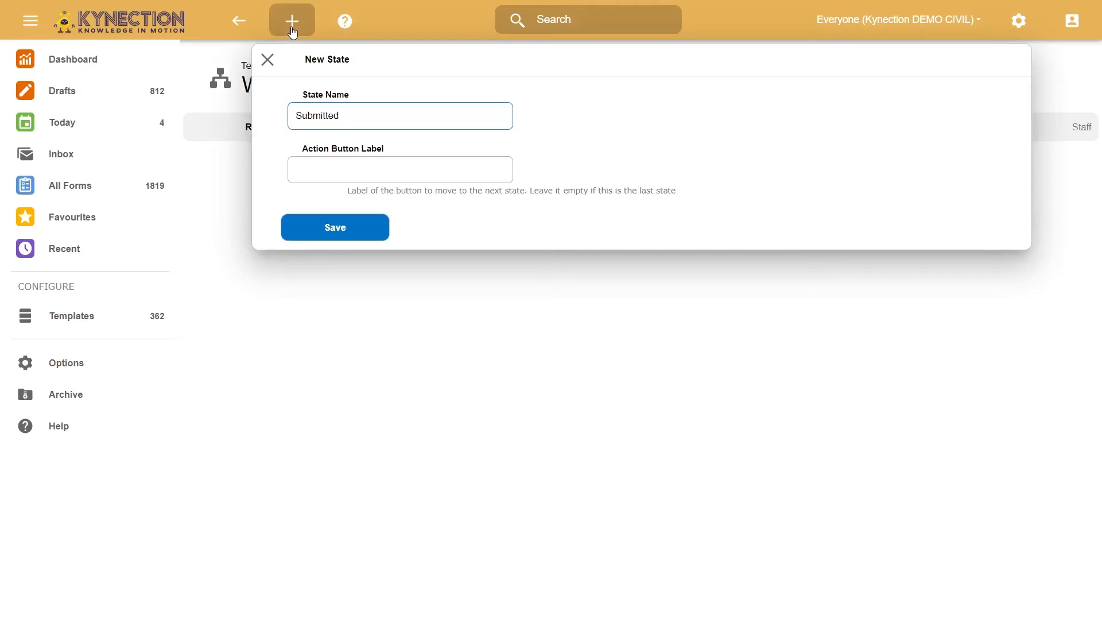
left_click_drag(371, 125, 300, 119)
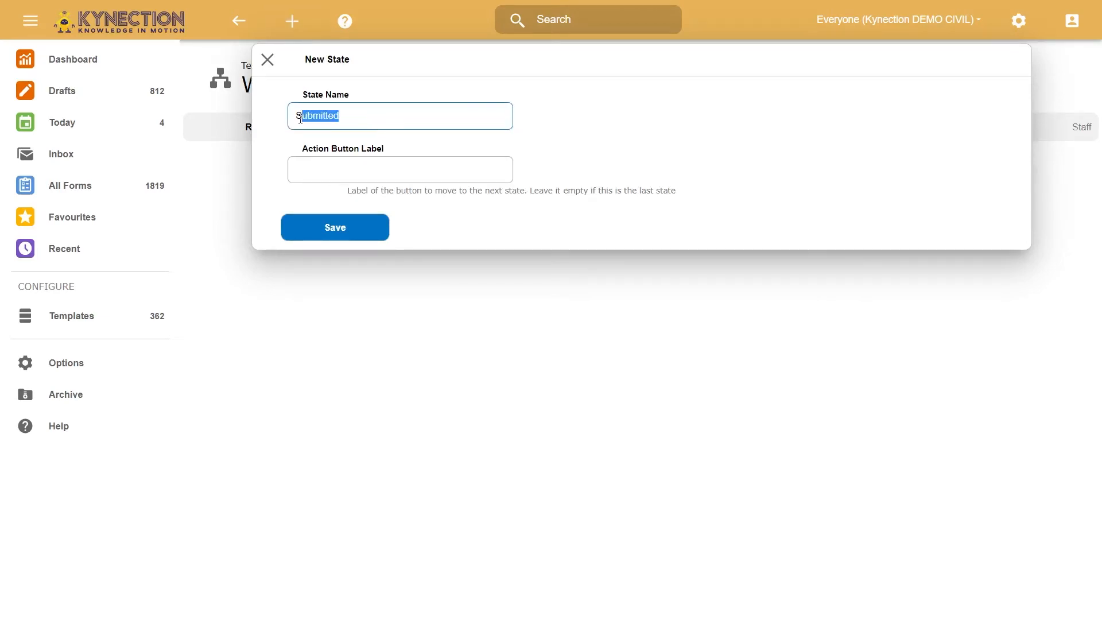
type("Awaiting")
type("ov")
key("BackSpace")
key("BackSpace")
type("oval")
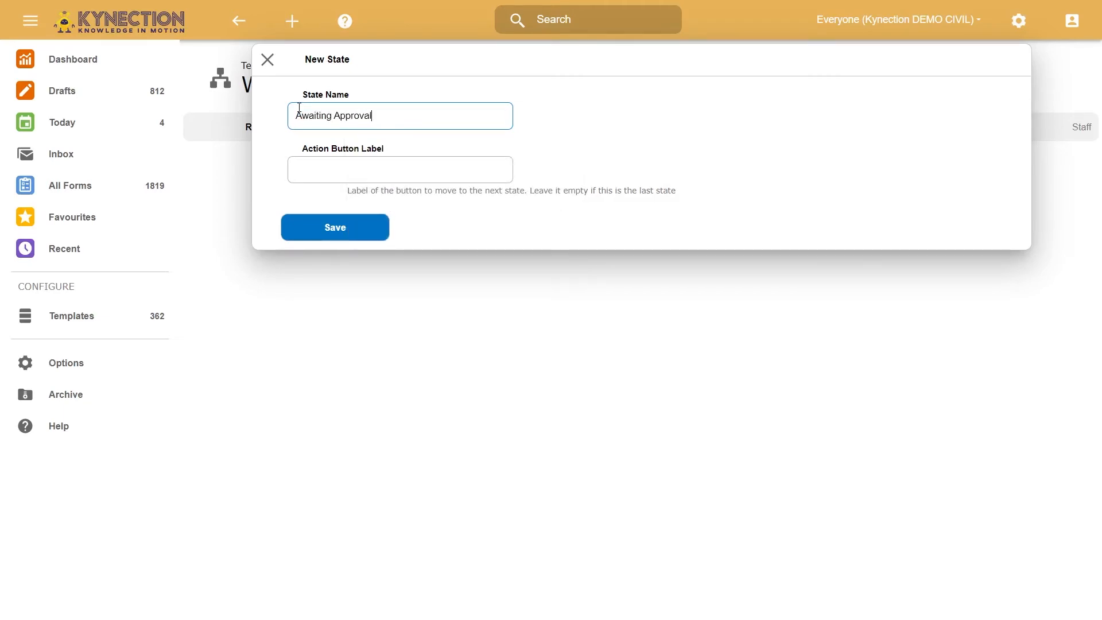
left_click(341, 165)
type("Approved")
left_click(350, 237)
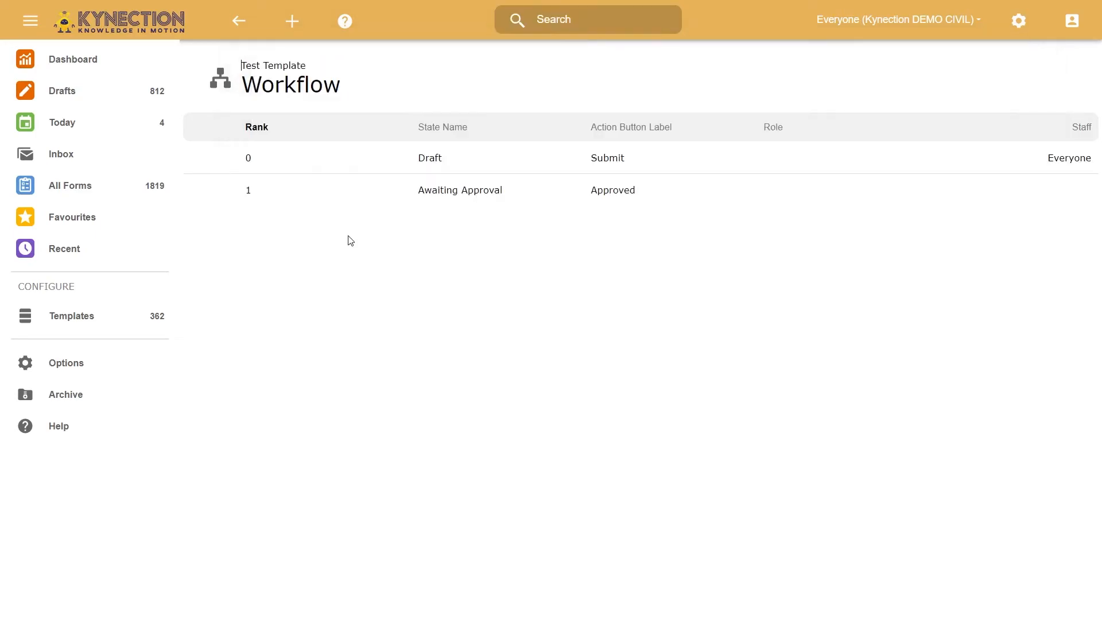
Add a final workflow state named Approved, leaving its action button label empty
left_click(292, 21)
left_click(334, 111)
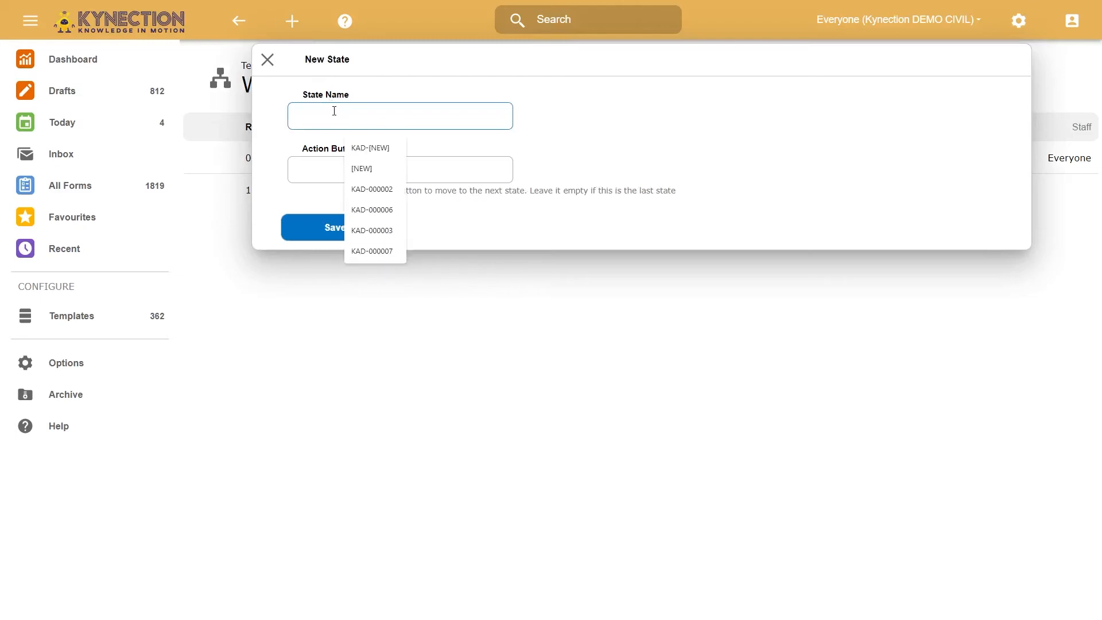
type("Approved")
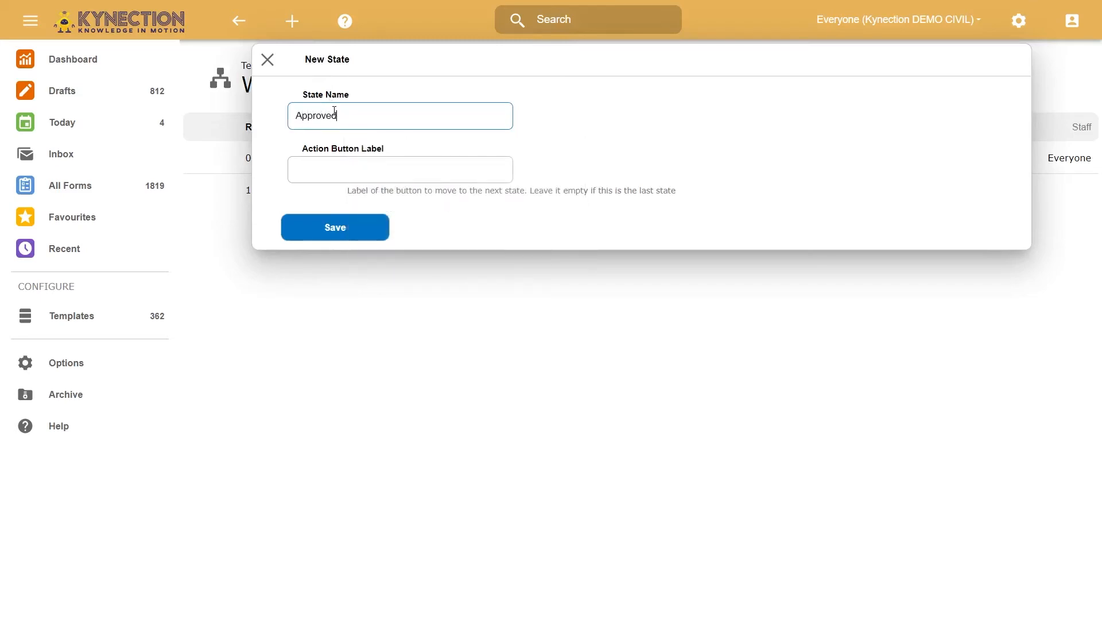
left_click(346, 237)
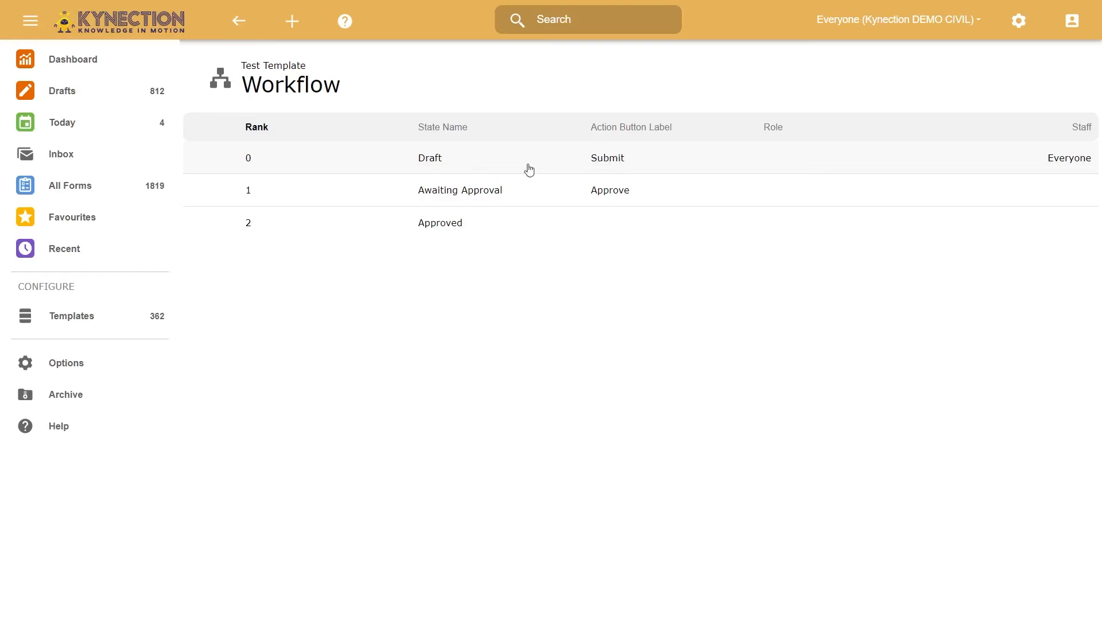
Open the Awaiting Approval state and review the staff and roles that can be assigned to it, leaving both empty
left_click(460, 205)
left_click(441, 259)
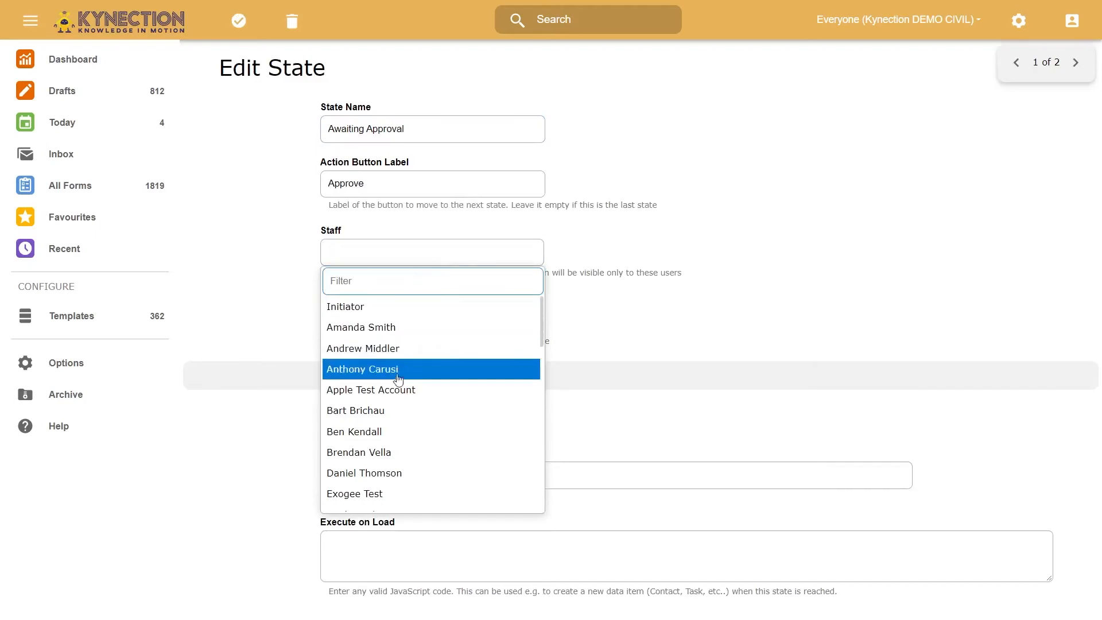
left_click(276, 261)
left_click(354, 322)
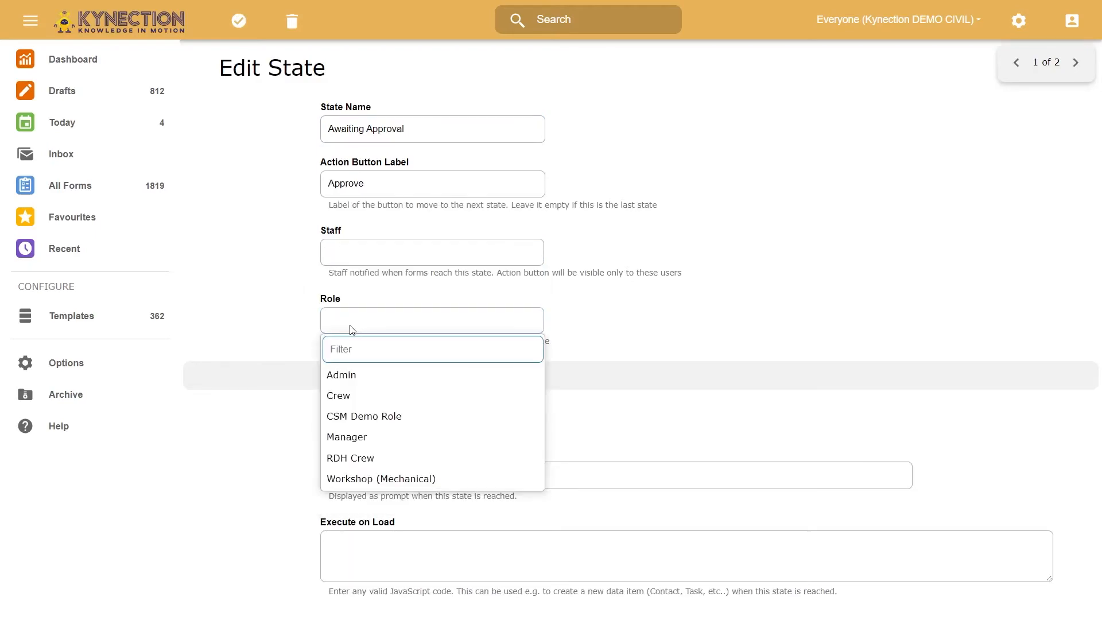
left_click(271, 228)
left_click(239, 21)
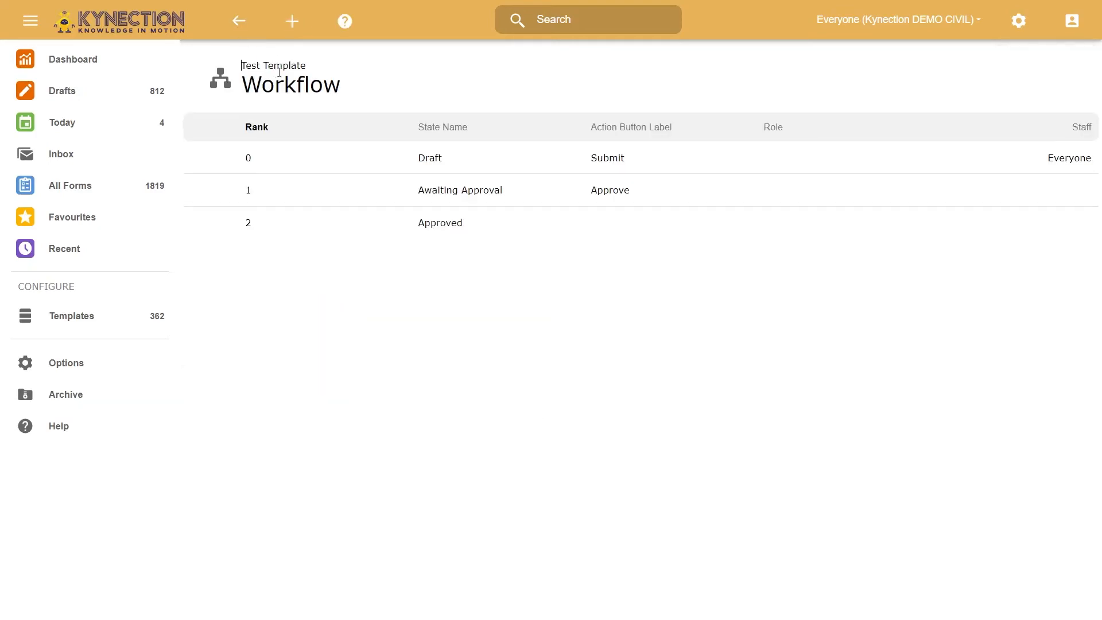
Try the Duration field's Editable setting as Awaiting Approval and as All, and save it set back to Draft
left_click(239, 21)
left_click(263, 151)
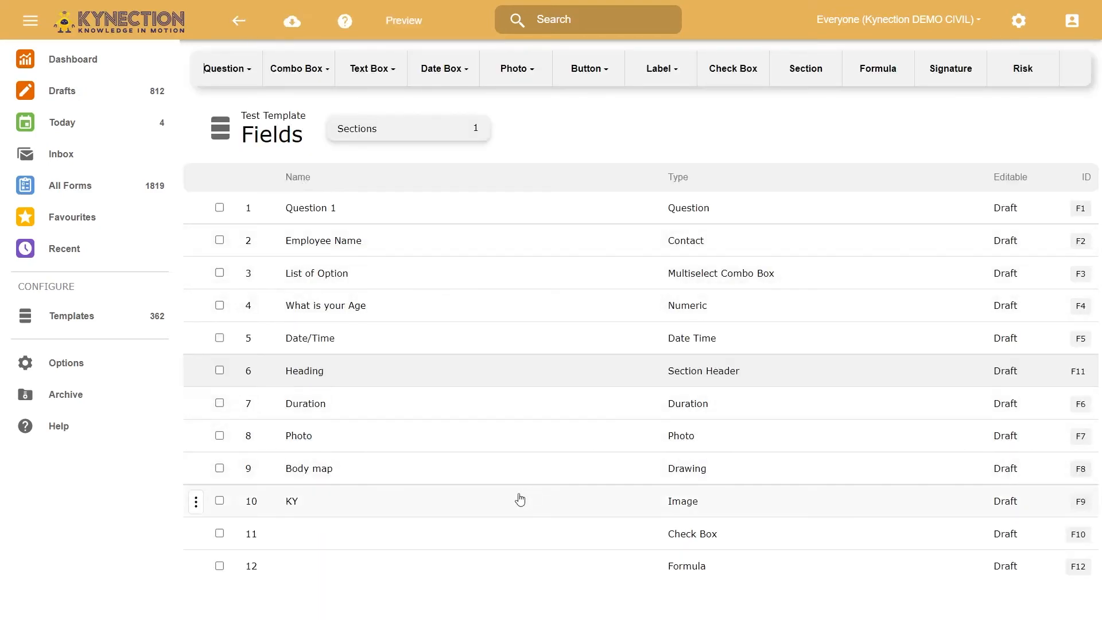
left_click(346, 412)
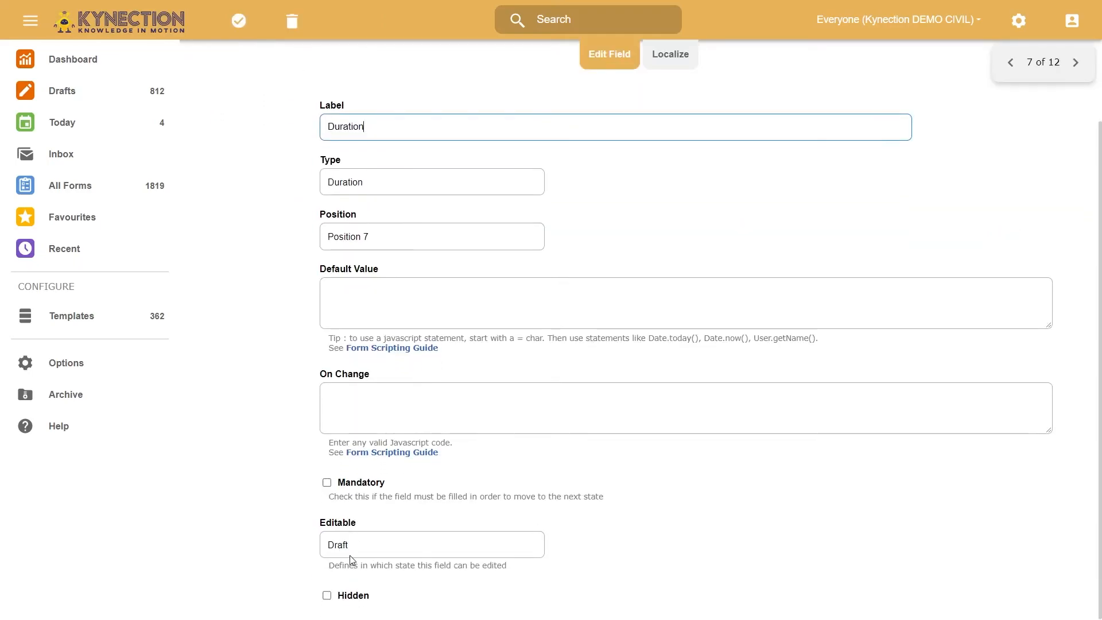
left_click(360, 549)
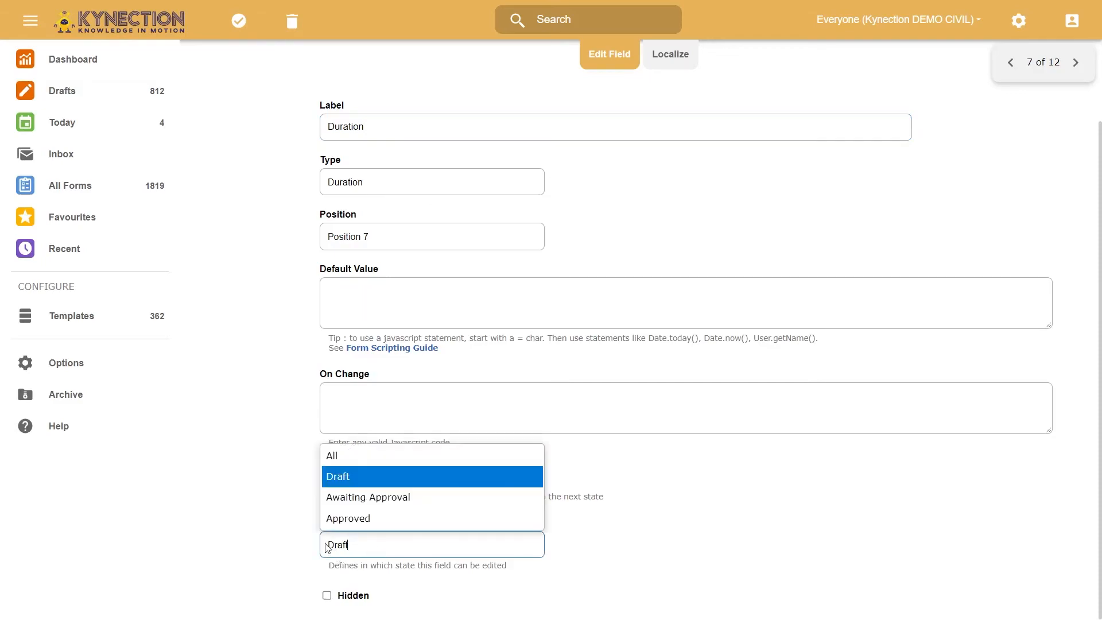
left_click(368, 498)
scroll(368, 498, "up", 1)
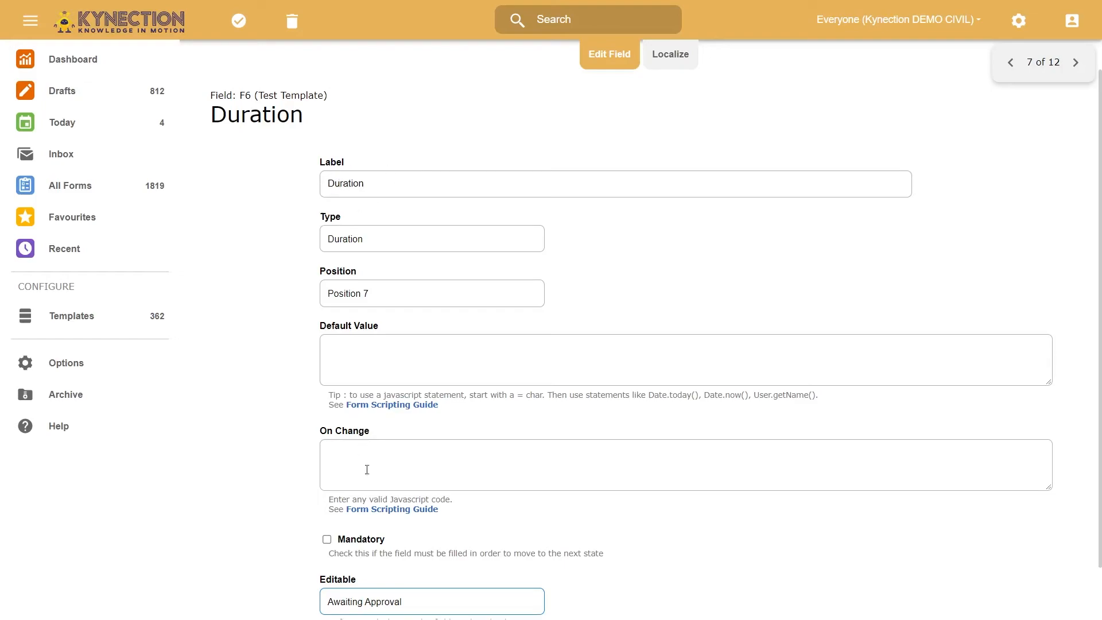
left_click(384, 589)
left_click(383, 514)
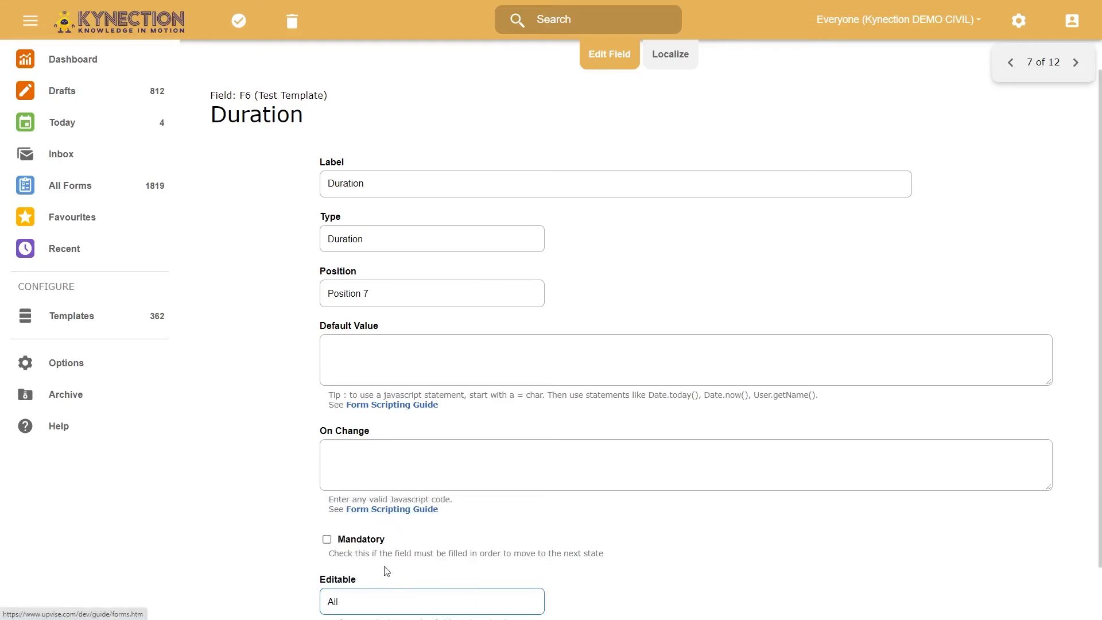
left_click(376, 603)
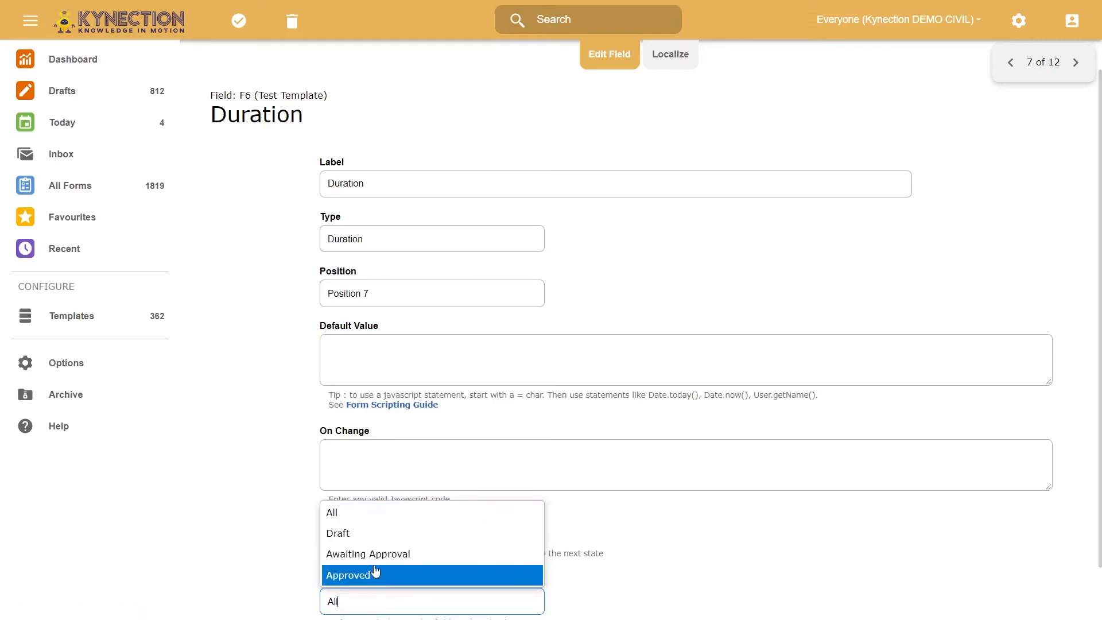
left_click(370, 537)
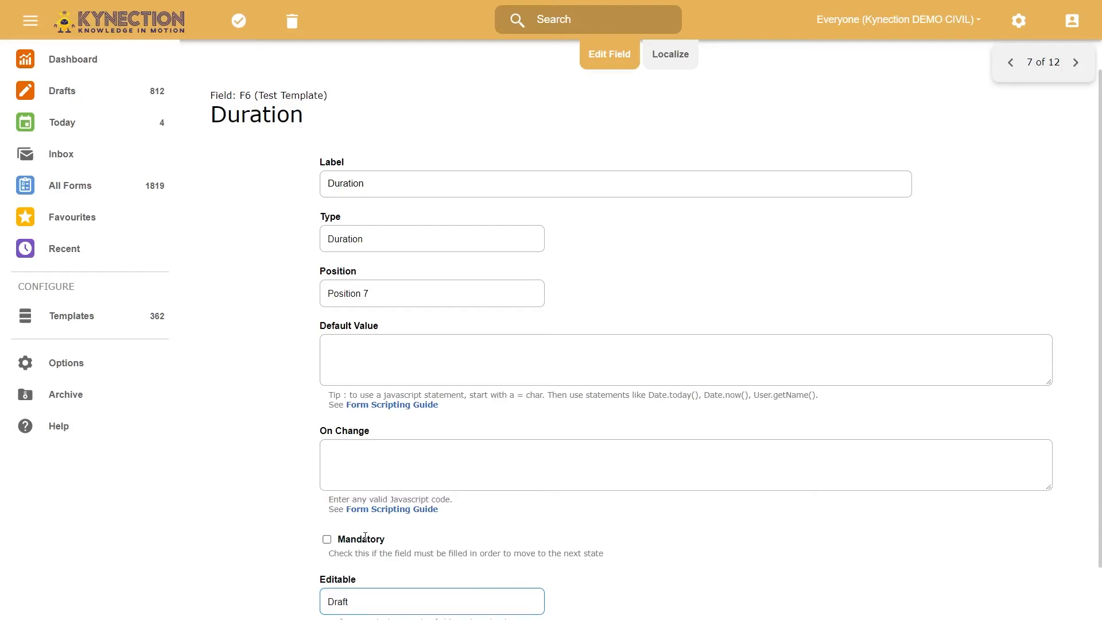
left_click(238, 22)
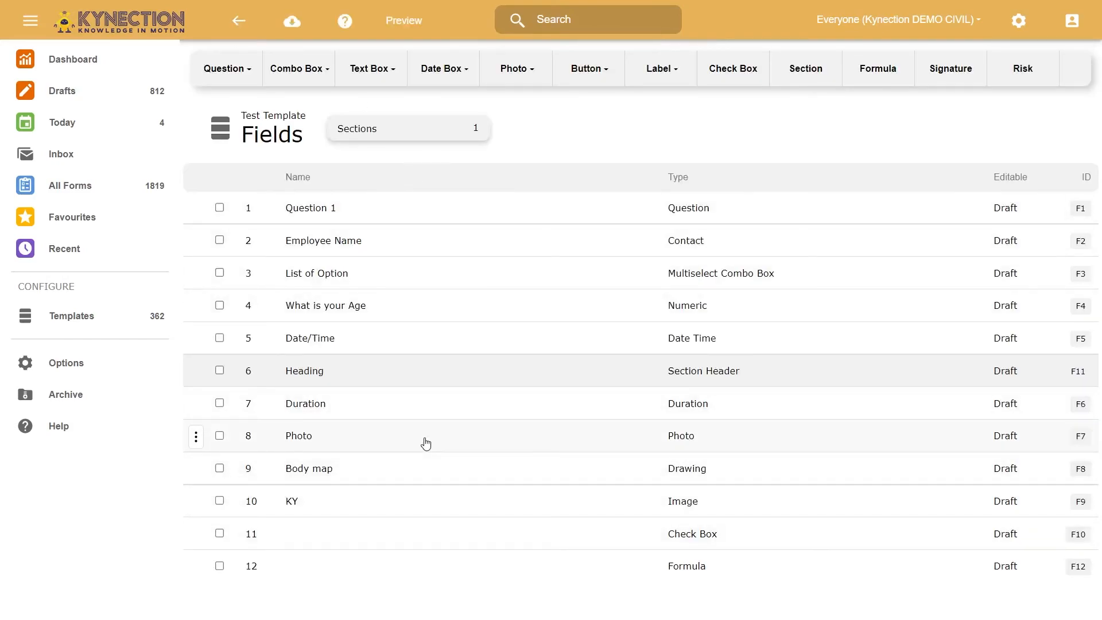
Examine the Test Template's Scripting settings for form creation, form edit and rejection scripts
left_click(244, 24)
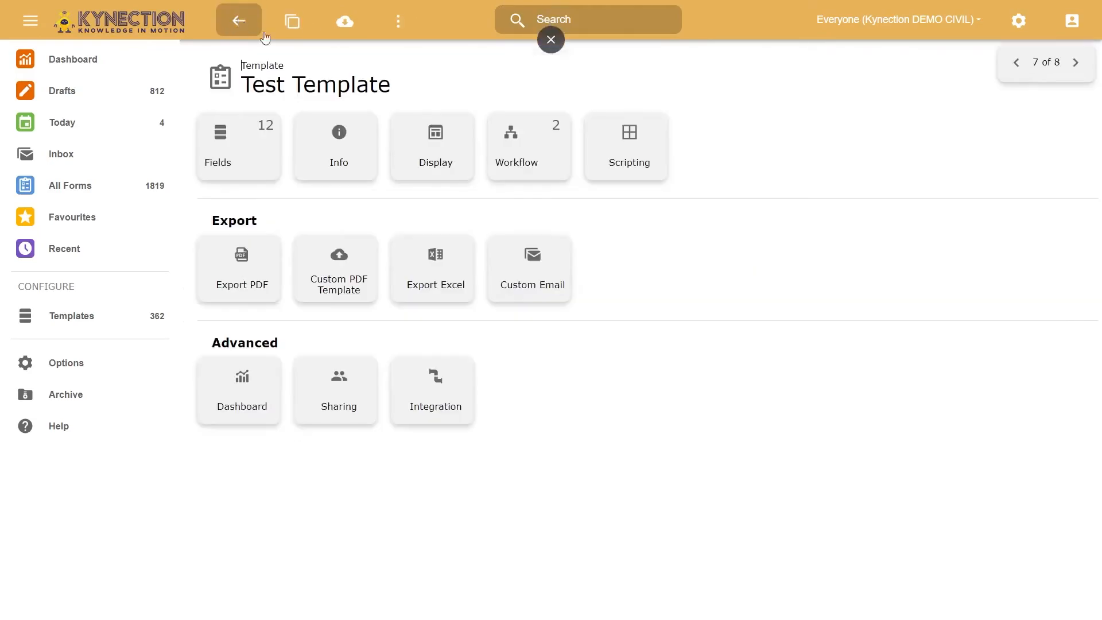
left_click(619, 154)
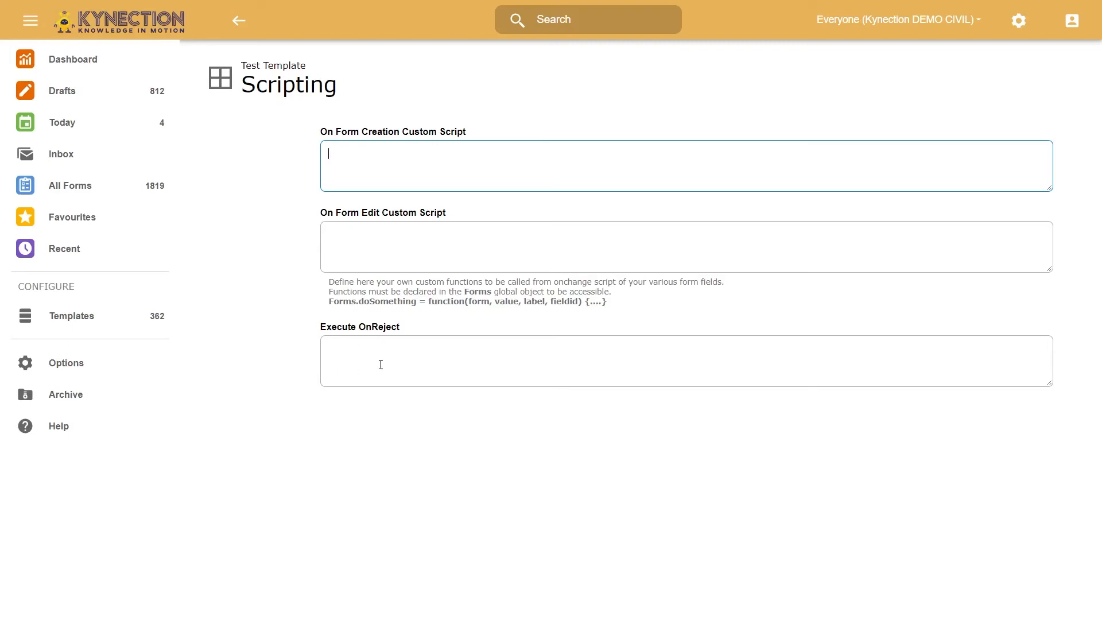
left_click(238, 20)
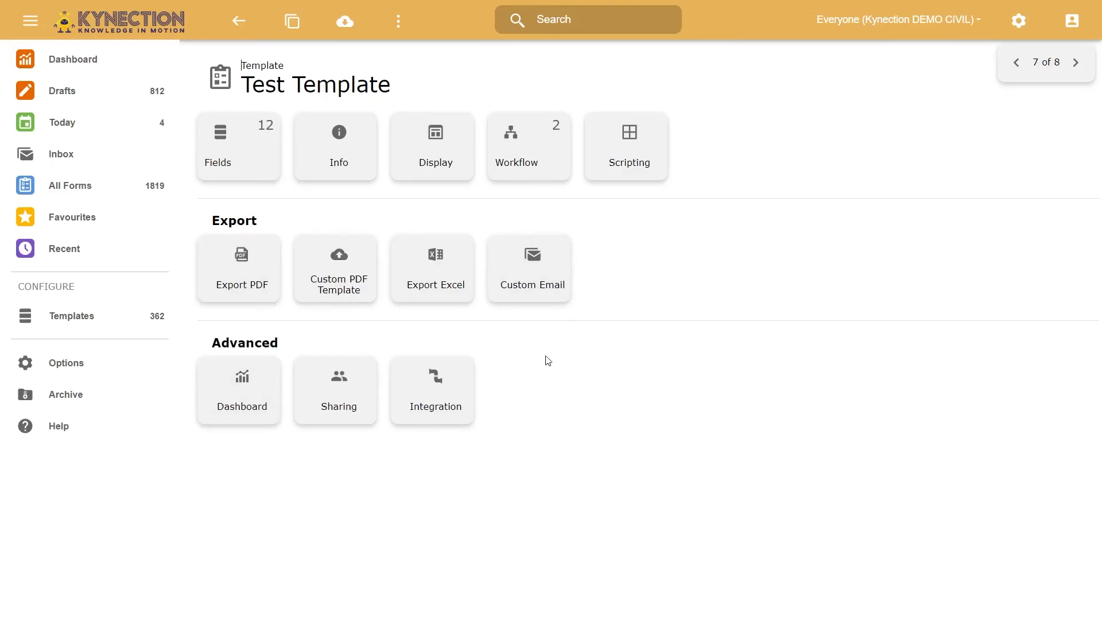
Review the Test Template's Export PDF settings, from column layout and customization down to the subform and watermark options
left_click(256, 299)
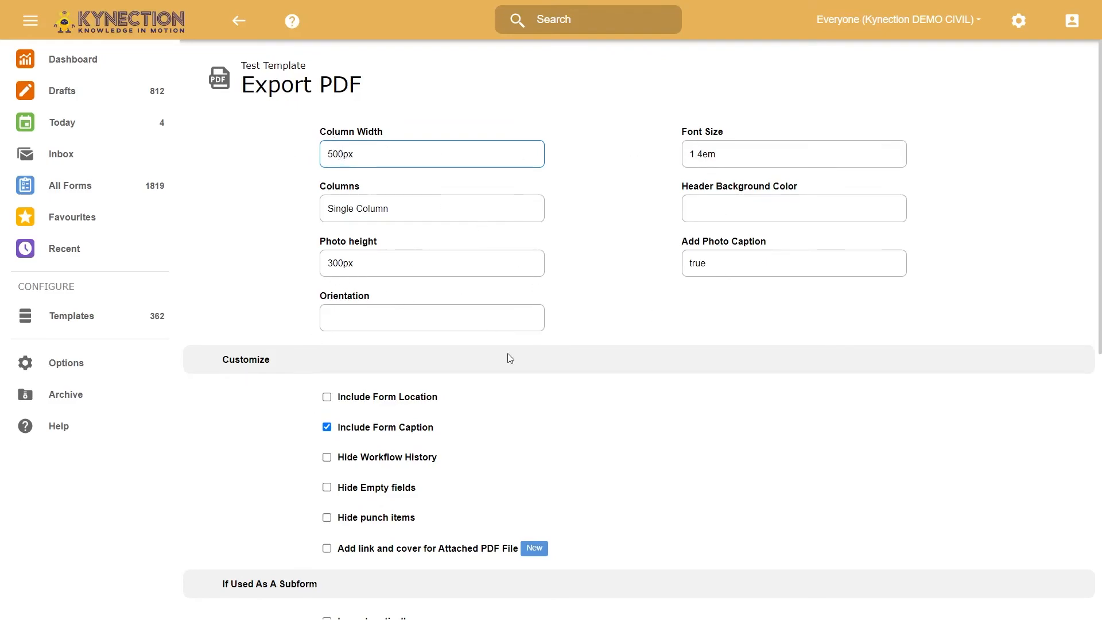
scroll(405, 485, "down", 7)
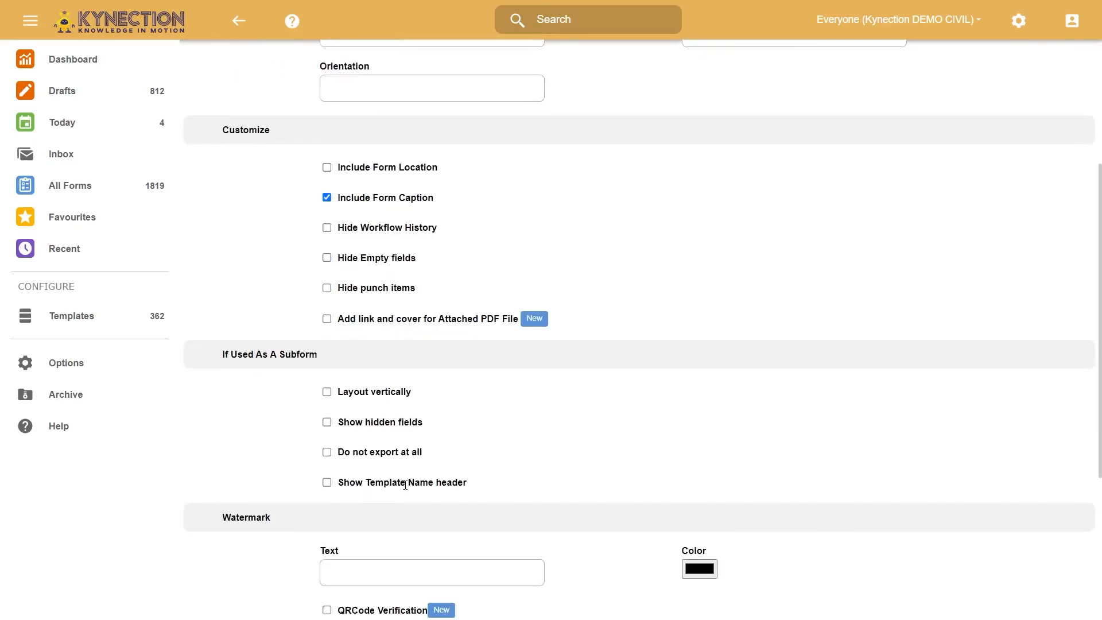
scroll(405, 488, "down", 1)
scroll(405, 490, "up", 8)
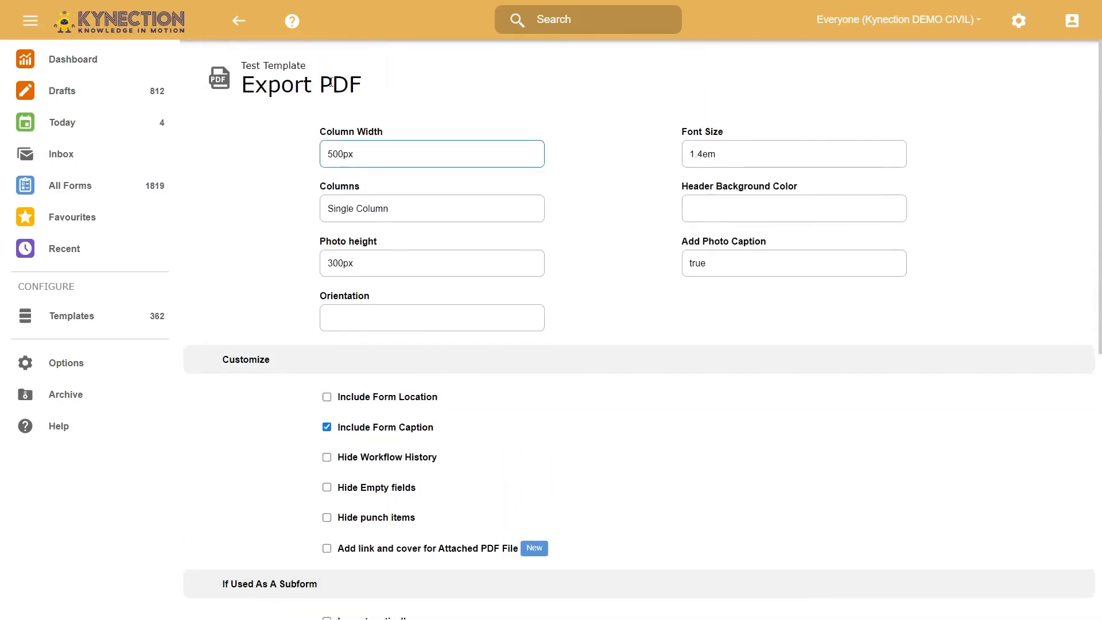
left_click(228, 20)
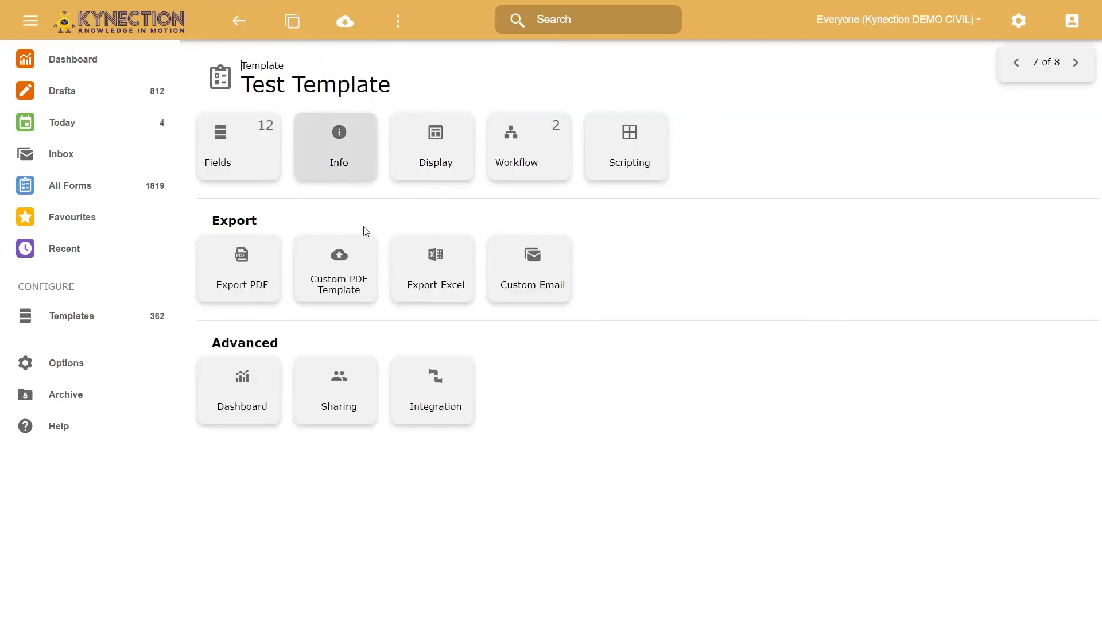
Check the Export Excel option and examine the Custom PDF Template settings, including the simple HTML layout editor
left_click(428, 283)
key("alt+Left")
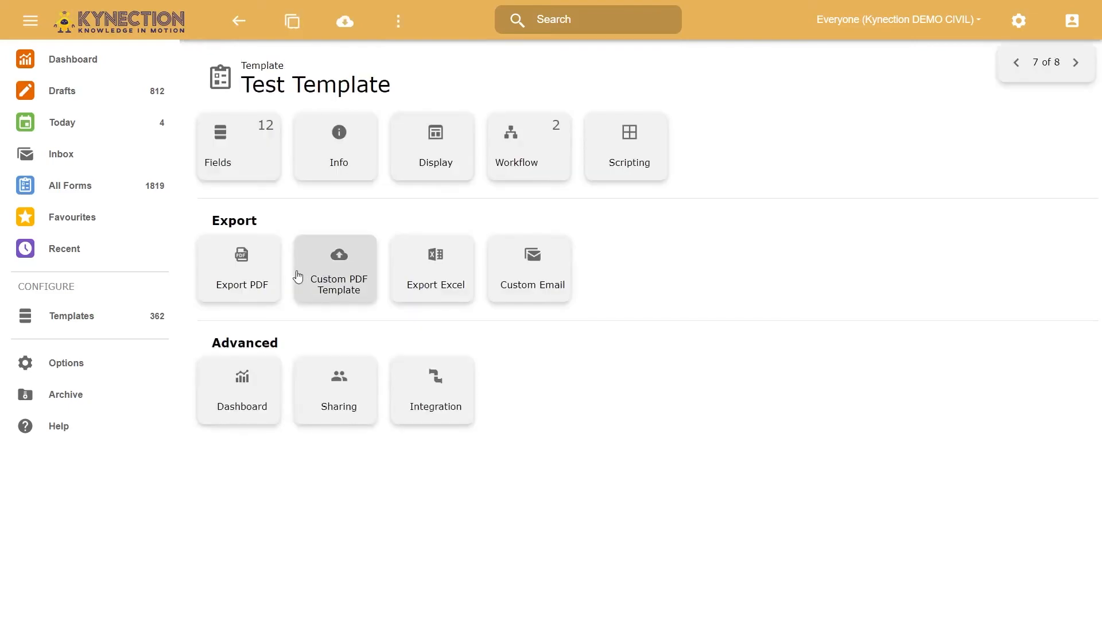
left_click(339, 286)
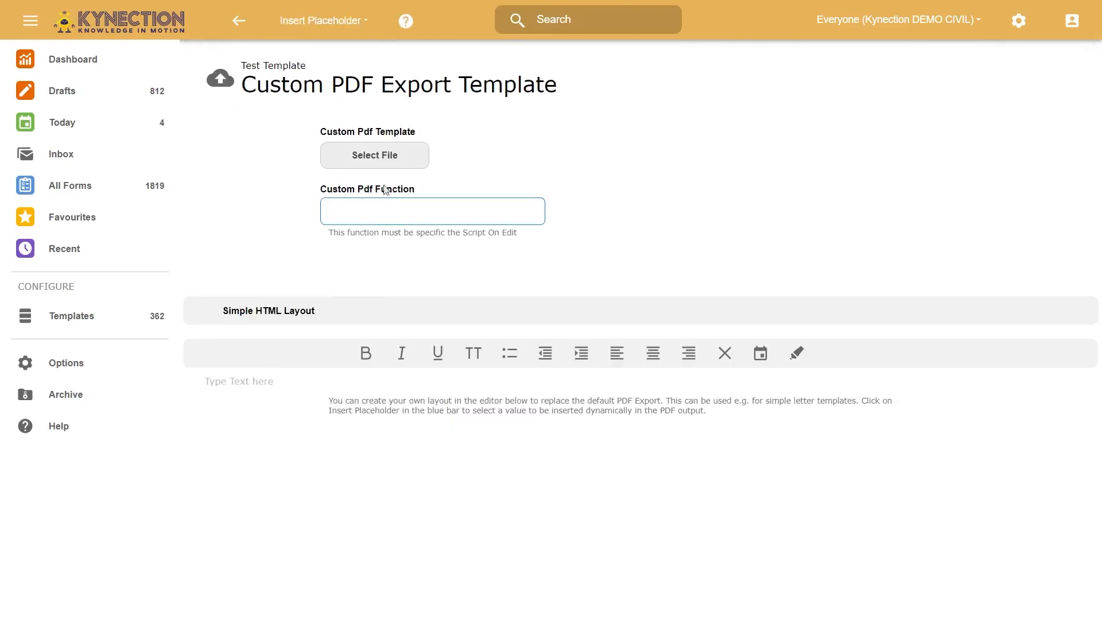
left_click(240, 381)
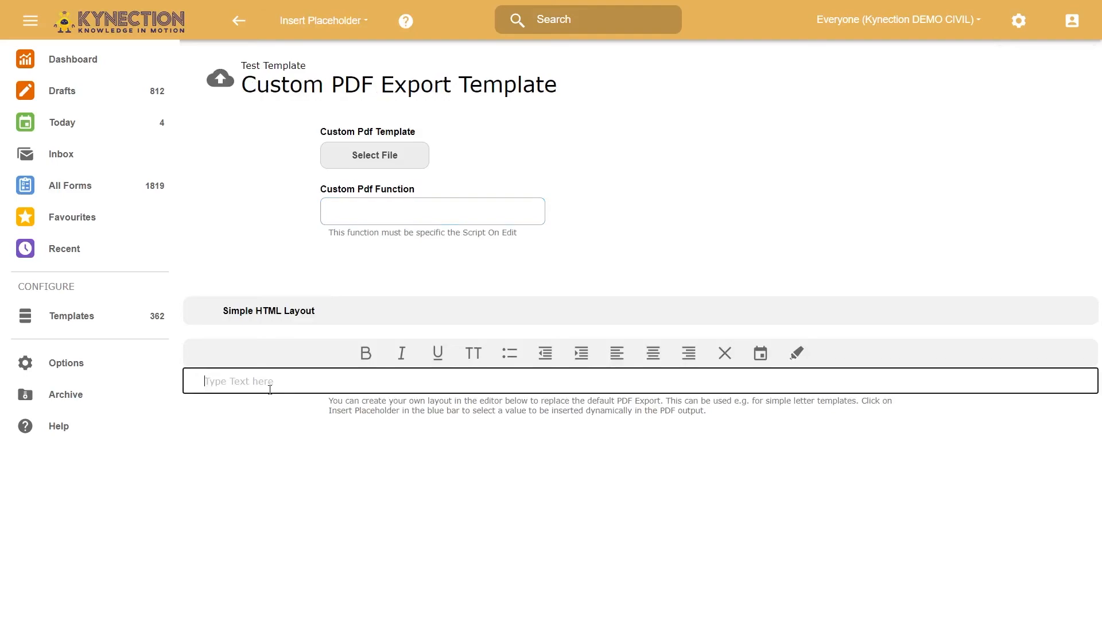
left_click(353, 14)
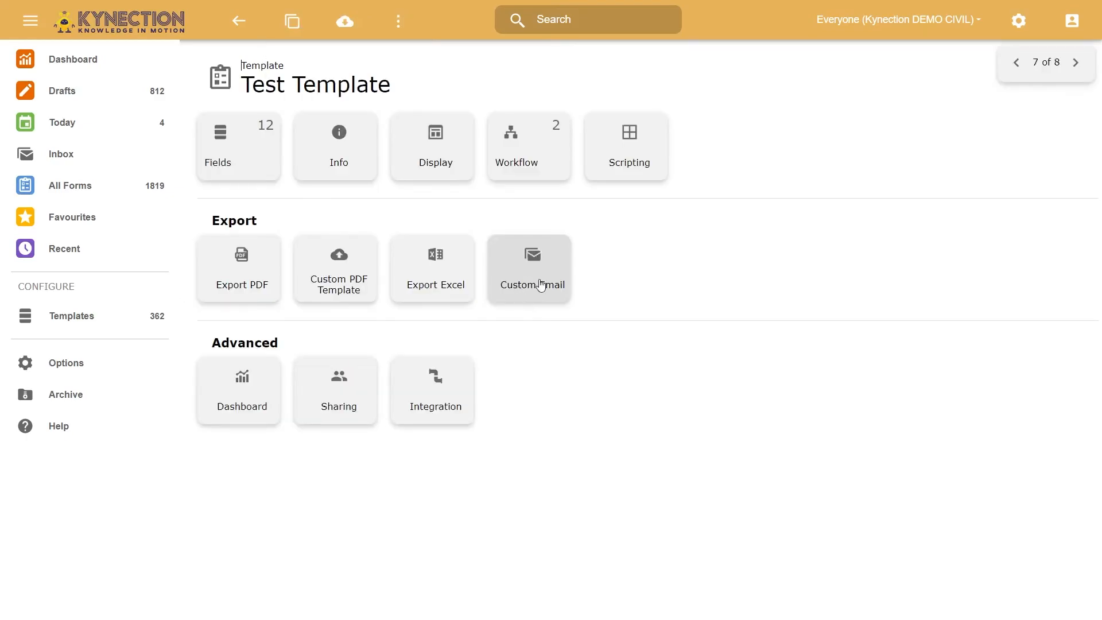
Set the Test Template's custom email message to "Hi" followed by the Employee Name (F2) placeholder
left_click(540, 284)
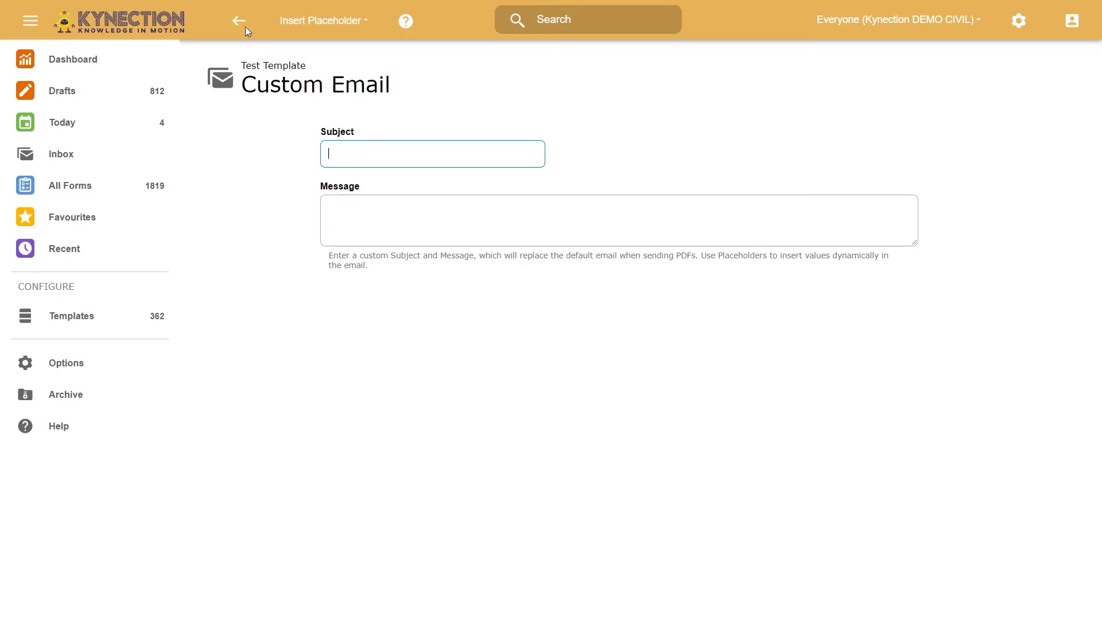
left_click(313, 22)
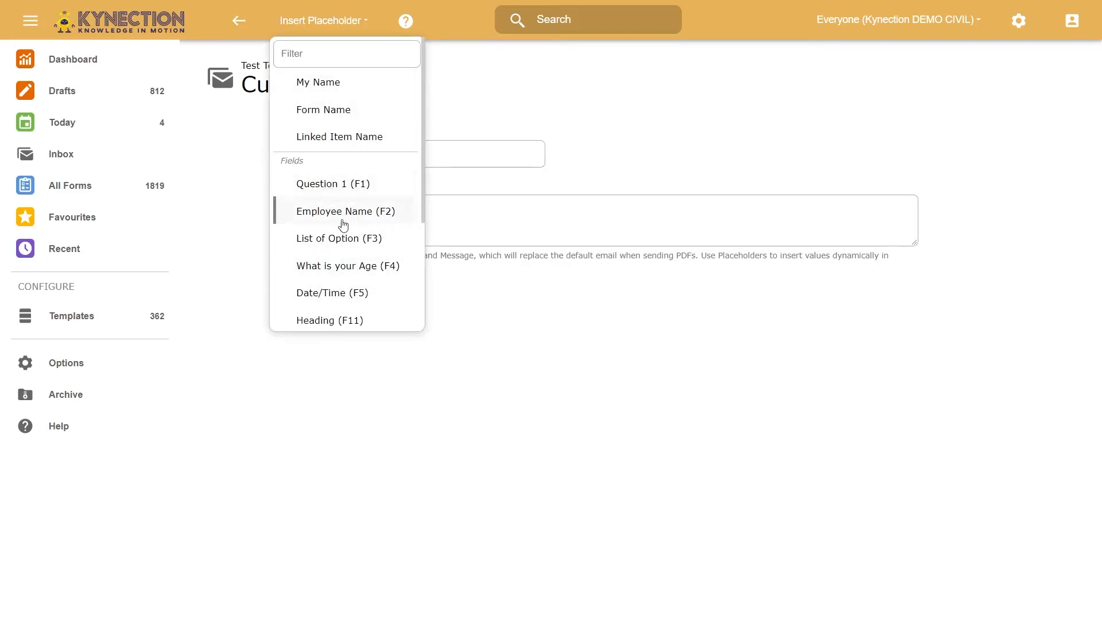
left_click(447, 203)
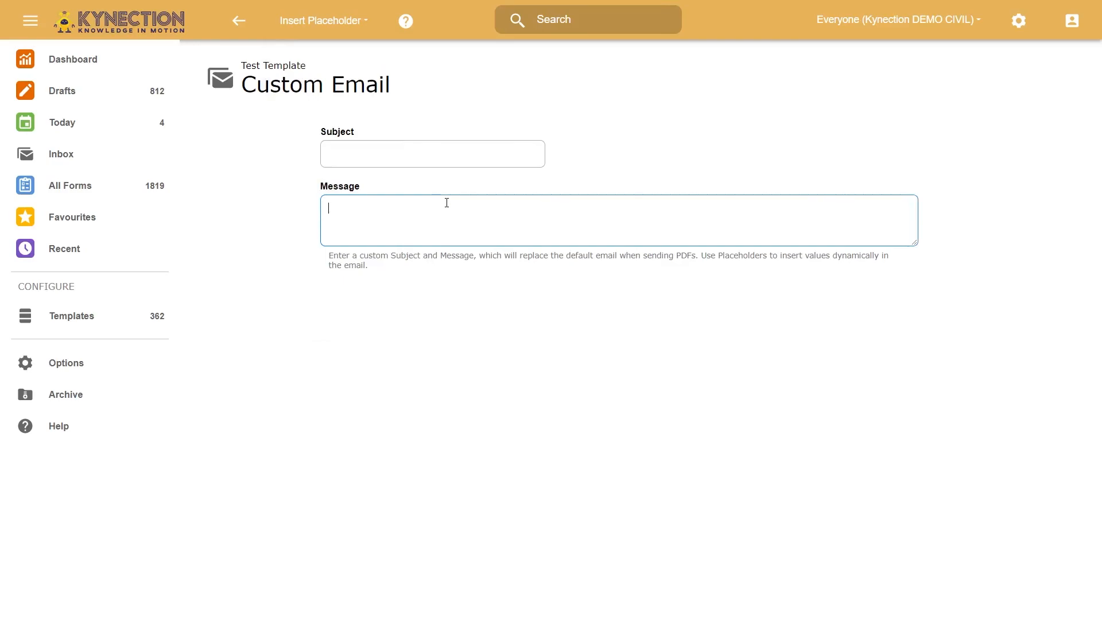
type("Hi")
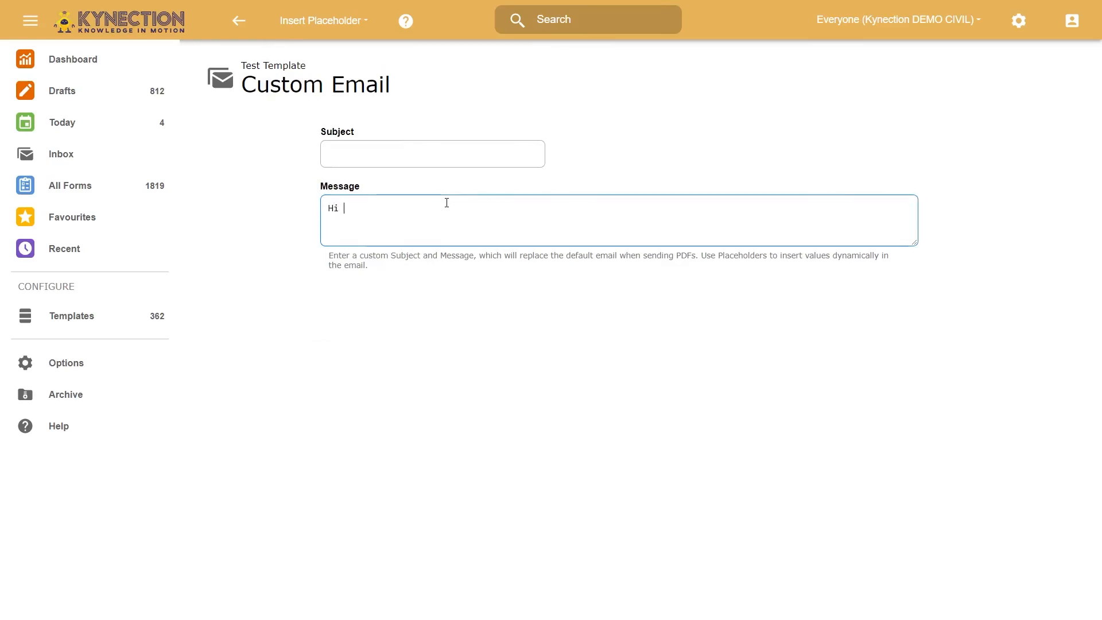
left_click(292, 22)
left_click(351, 212)
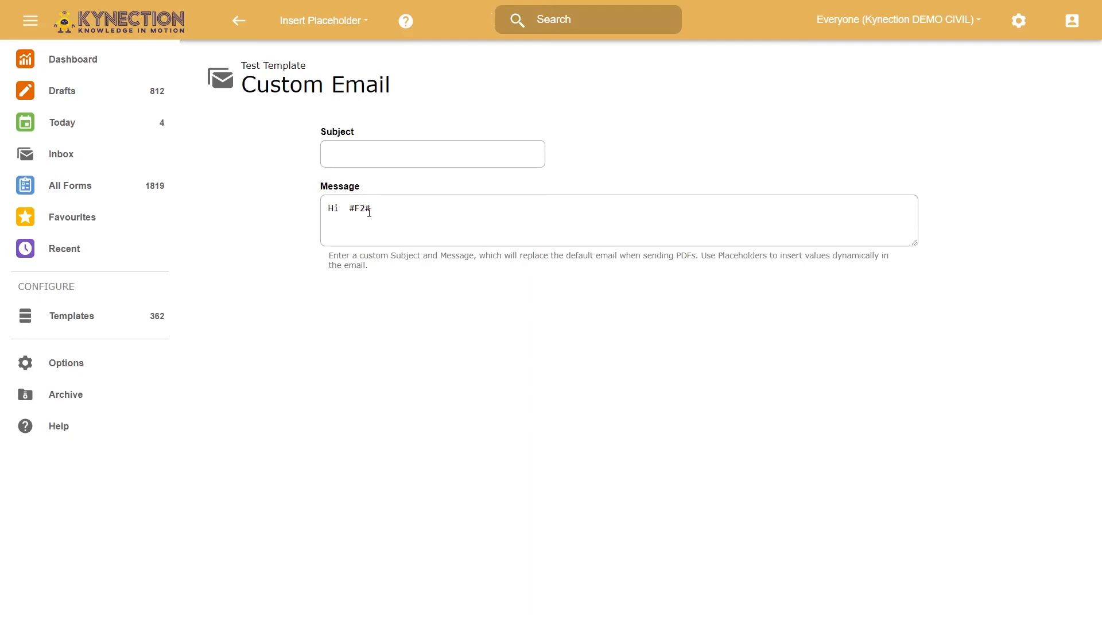
left_click(239, 22)
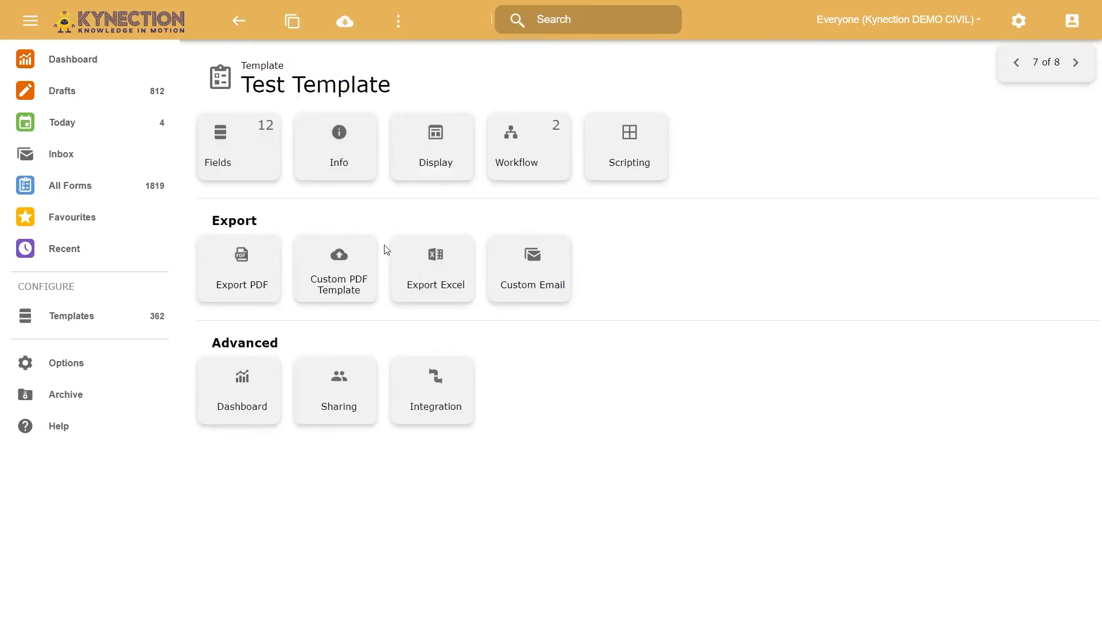
Examine the Test Template's advanced Dashboard settings for custom dashboard code
left_click(244, 405)
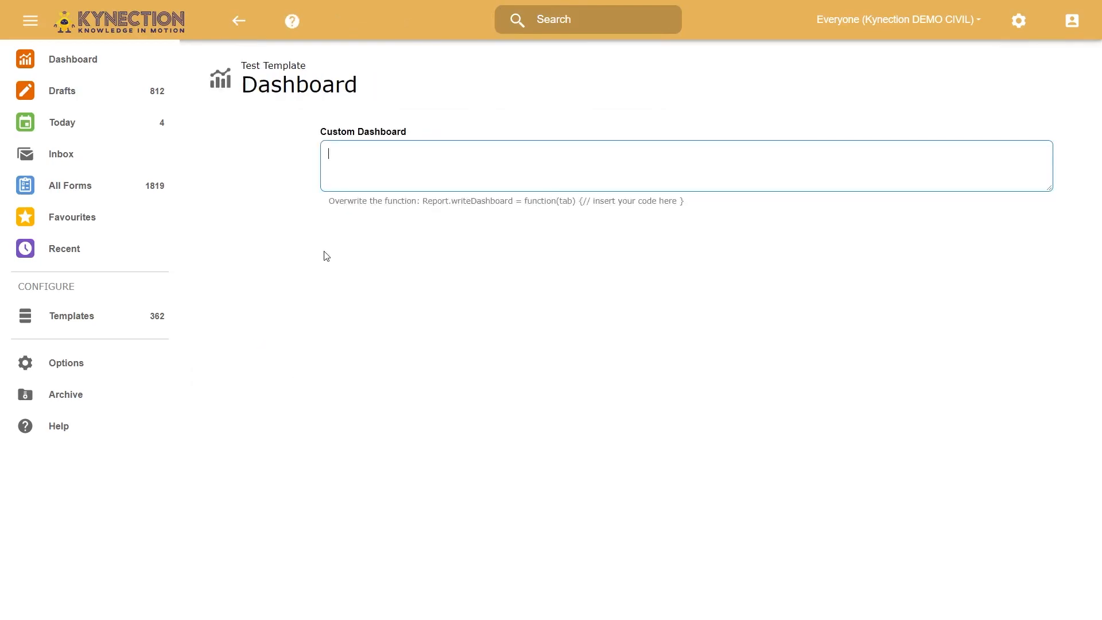
left_click(241, 20)
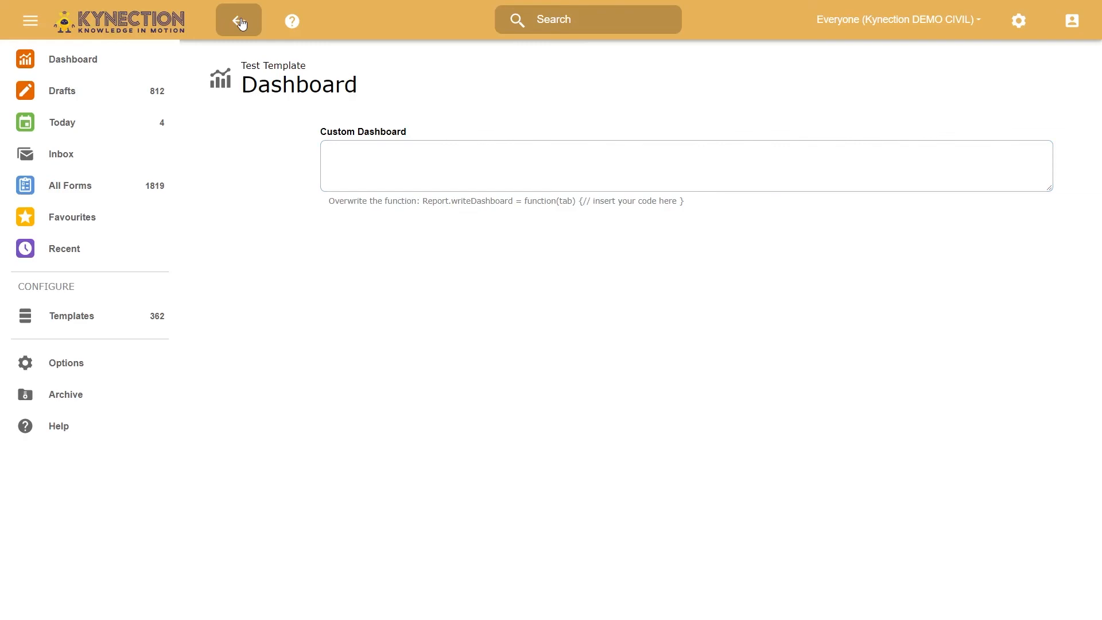
Enable public sharing for the Test Template and check its public form and the submission notification email option
left_click(344, 401)
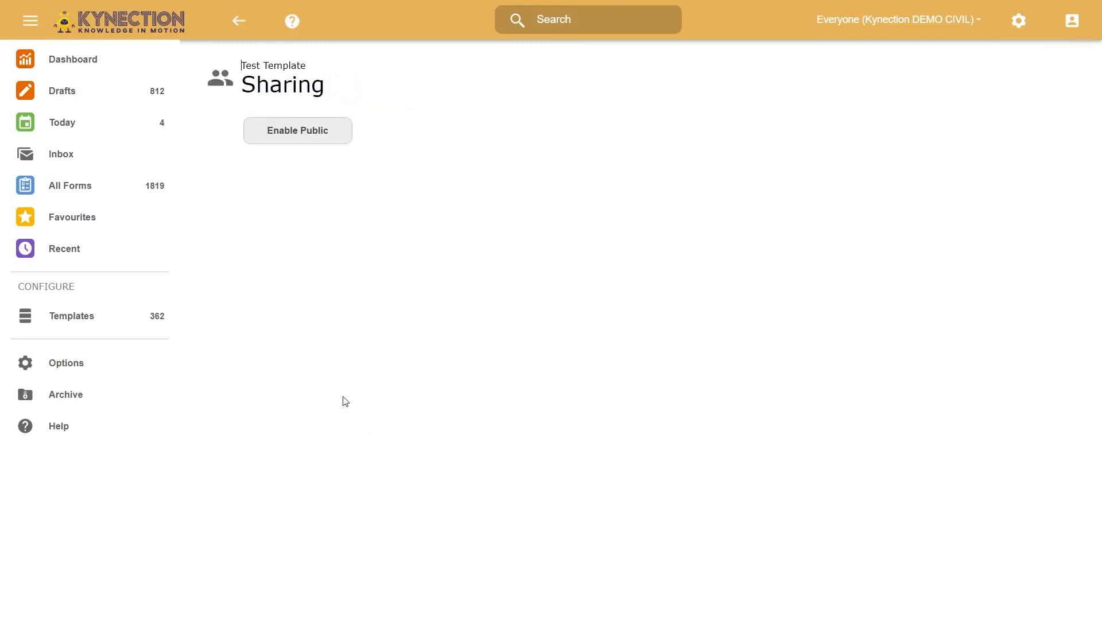
left_click(303, 141)
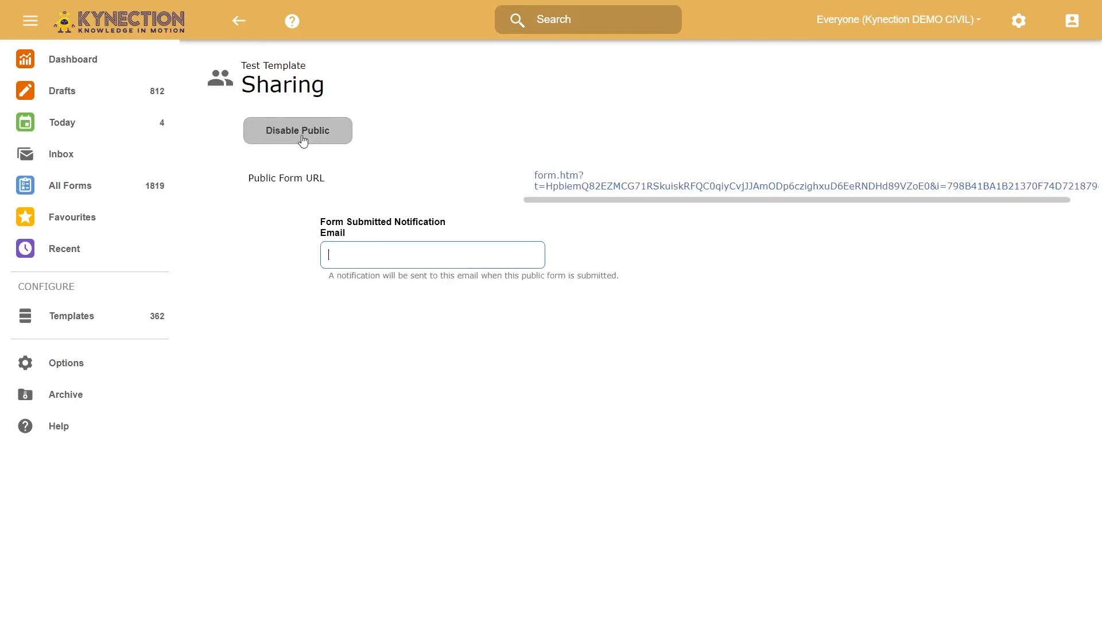
left_click(553, 191)
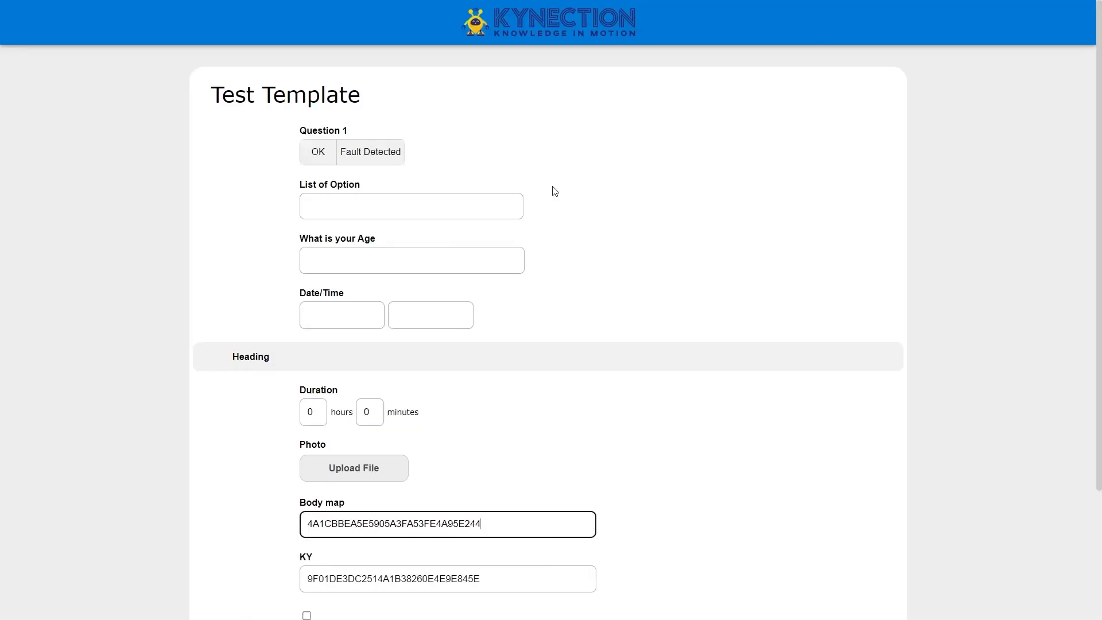
scroll(338, 342, "down", 3)
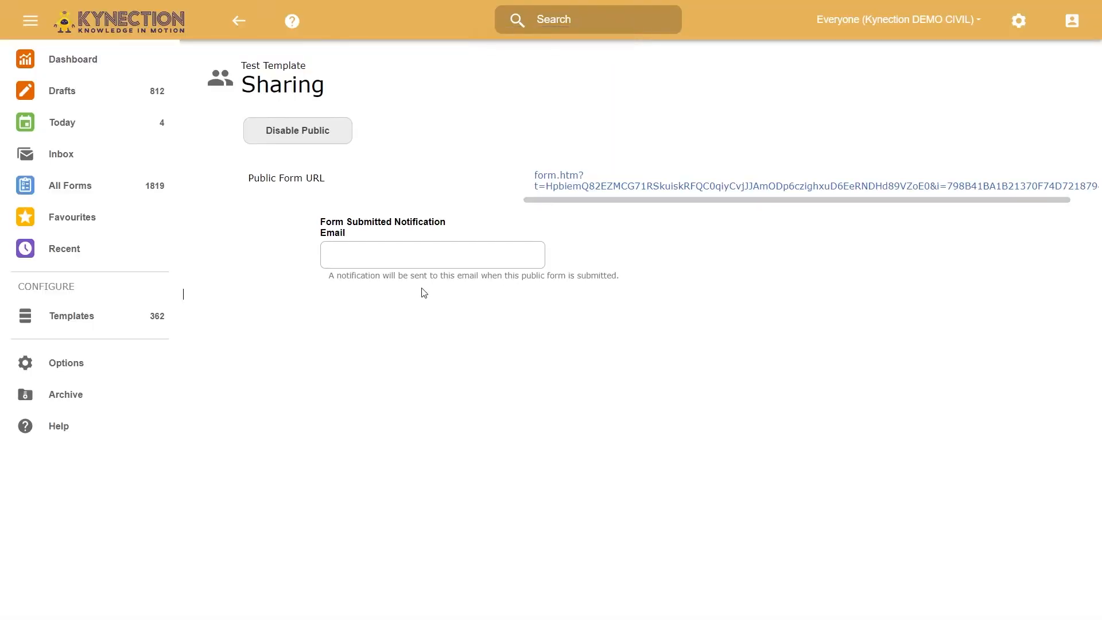
left_click(390, 261)
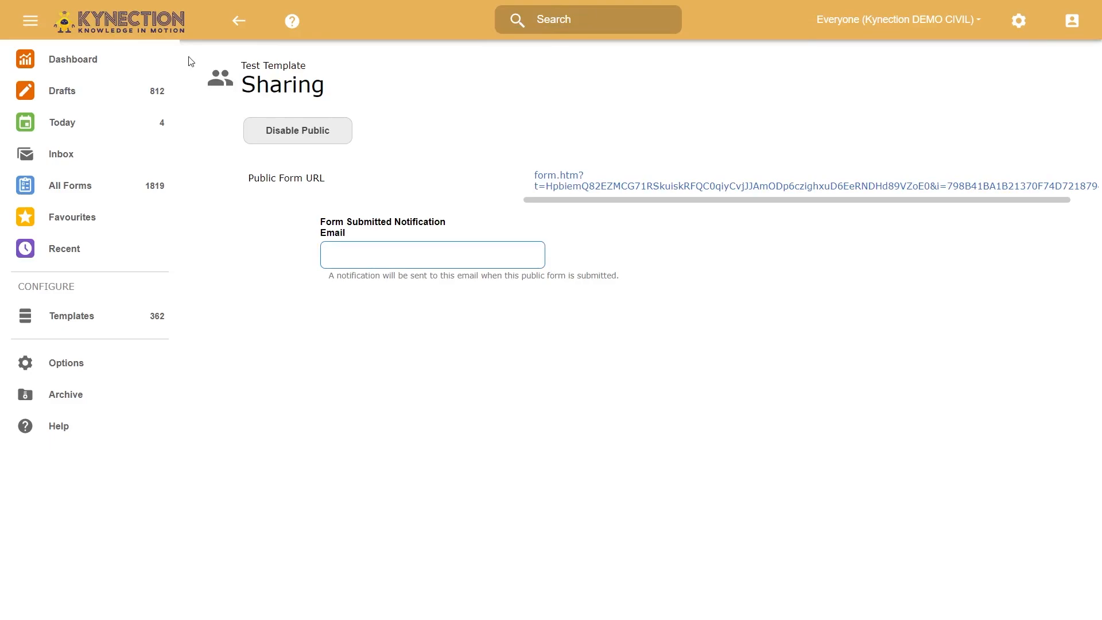
left_click(240, 23)
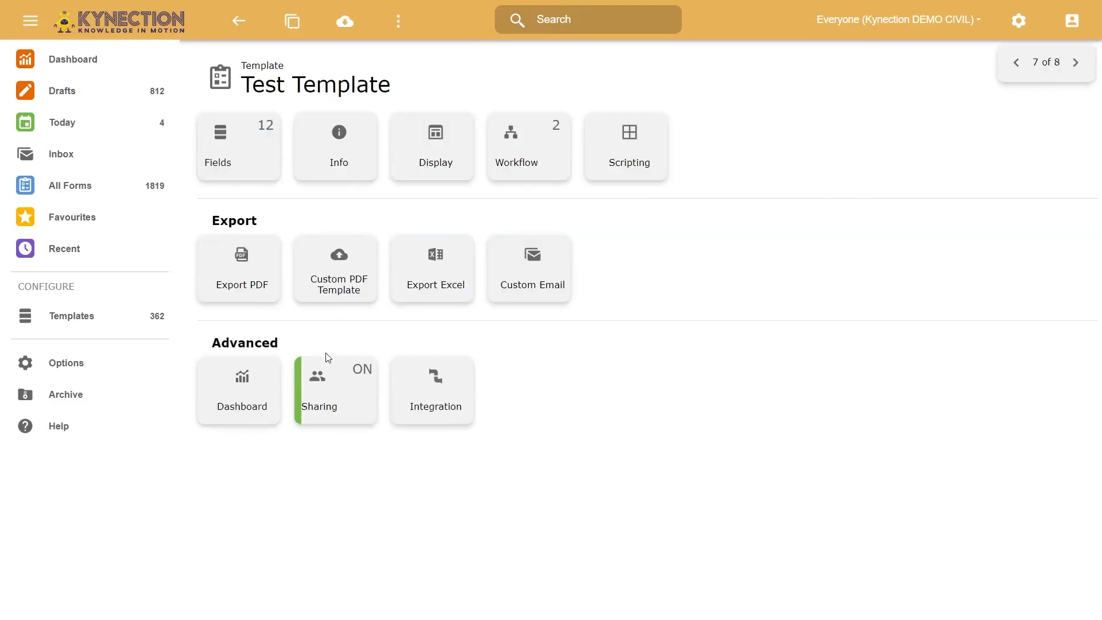
Examine the Test Template's Integration settings, including the integration URL, exported fields and start year
left_click(405, 402)
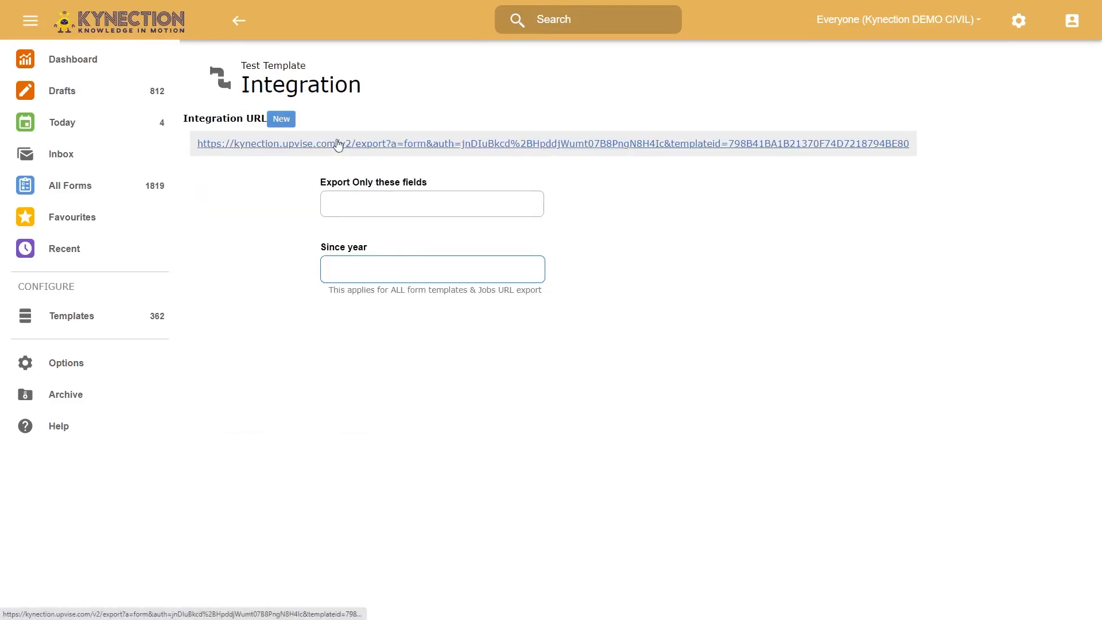